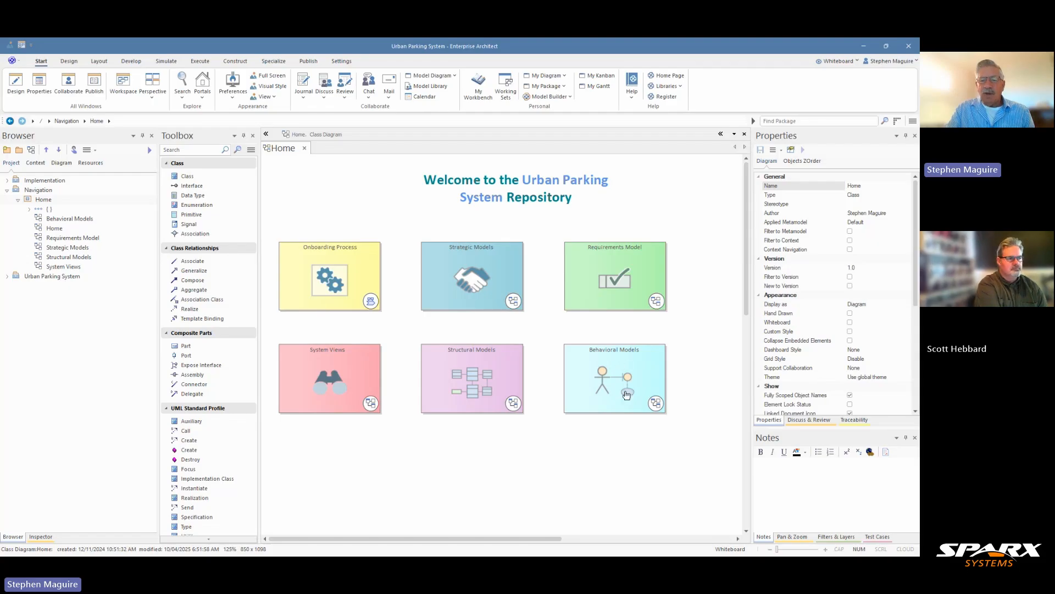
Open the Parking Meter System Use Case Model from Behavioral Models and widen the diagram area to show the full legend and Payment System actor
double_click(626, 394)
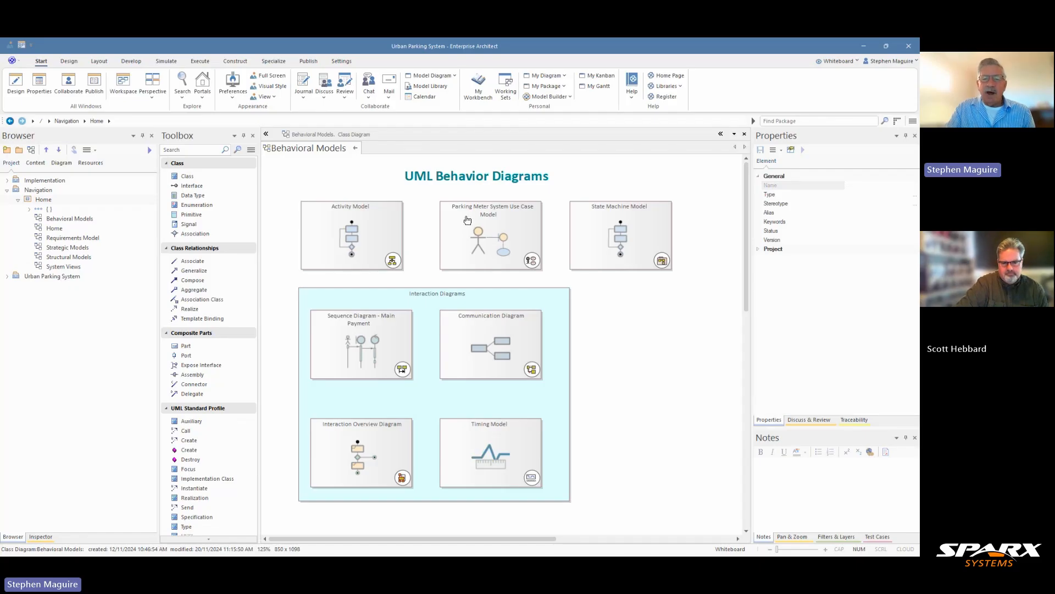
double_click(517, 257)
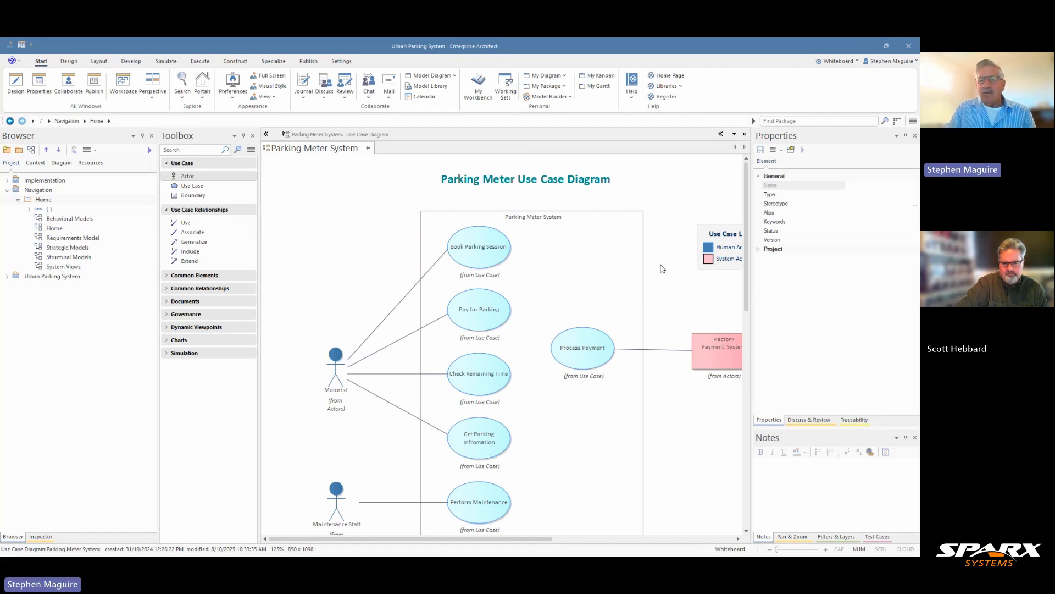
mouse_move(747, 218)
mouse_down()
mouse_move(746, 234)
mouse_move(740, 217)
mouse_up()
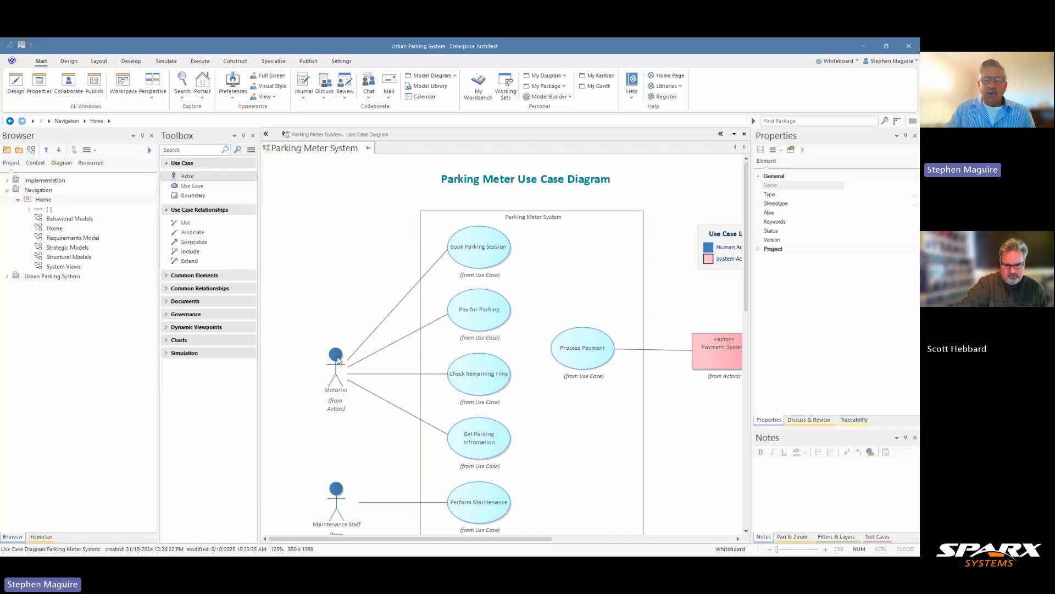
scroll(355, 358, down, 5)
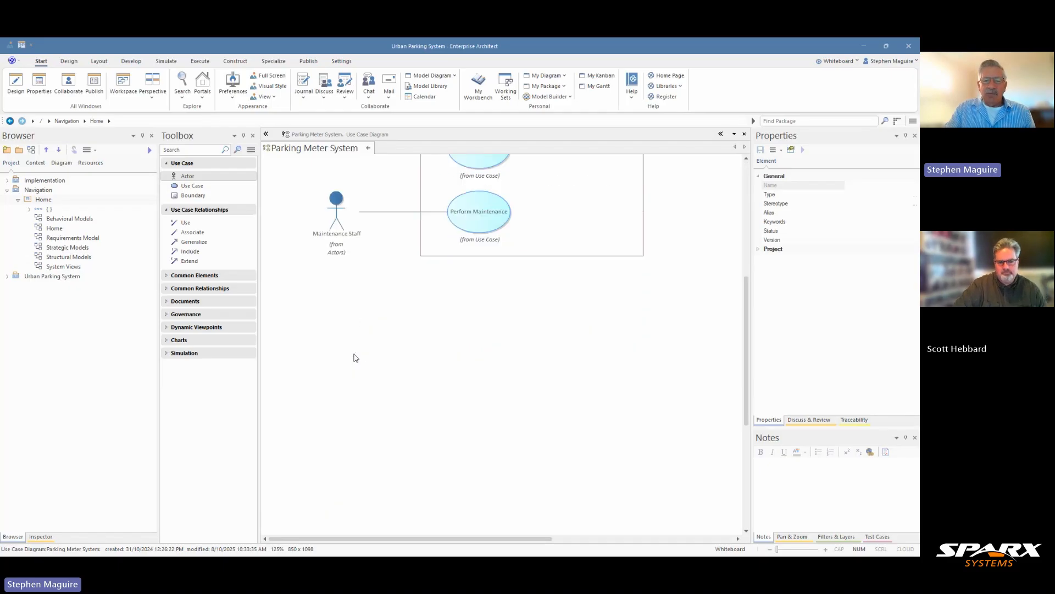
scroll(358, 332, up, 5)
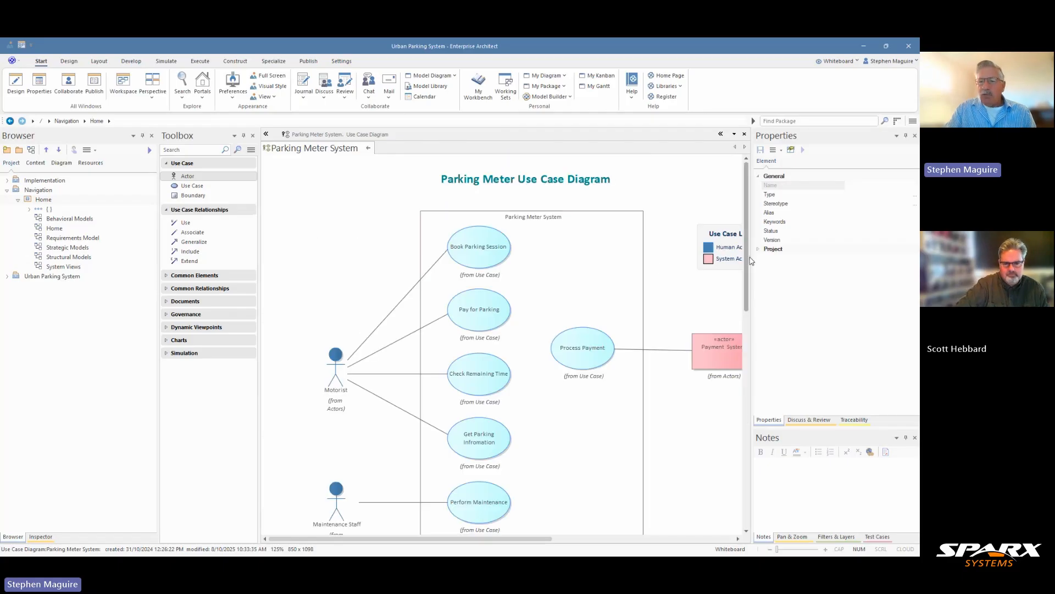
drag(747, 267, 747, 275)
drag(751, 313, 809, 311)
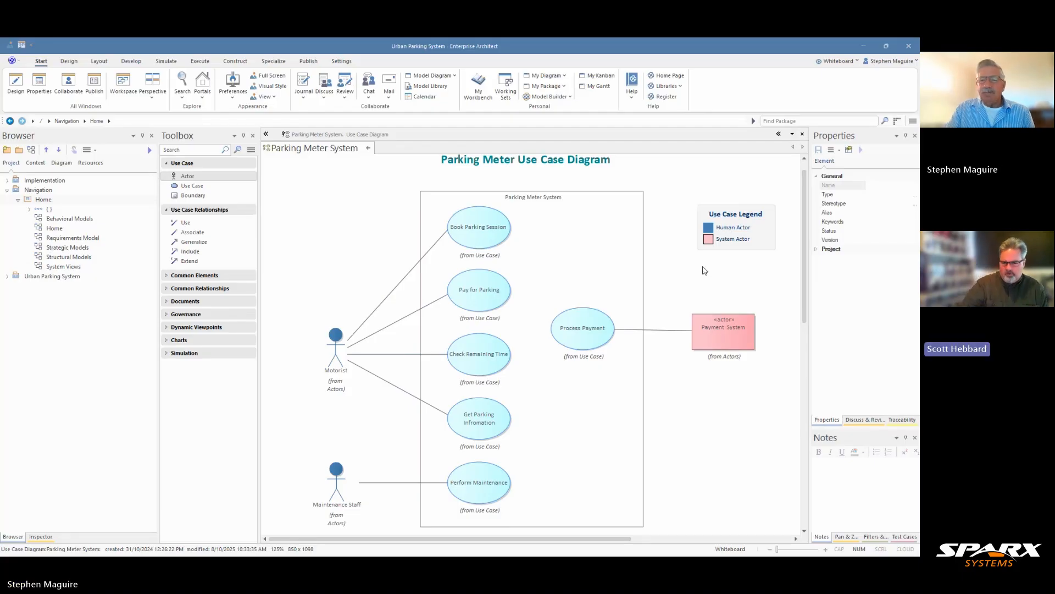
Examine the appearance options of the Payment System actor, including Use Rectangle Notation
right_click(703, 325)
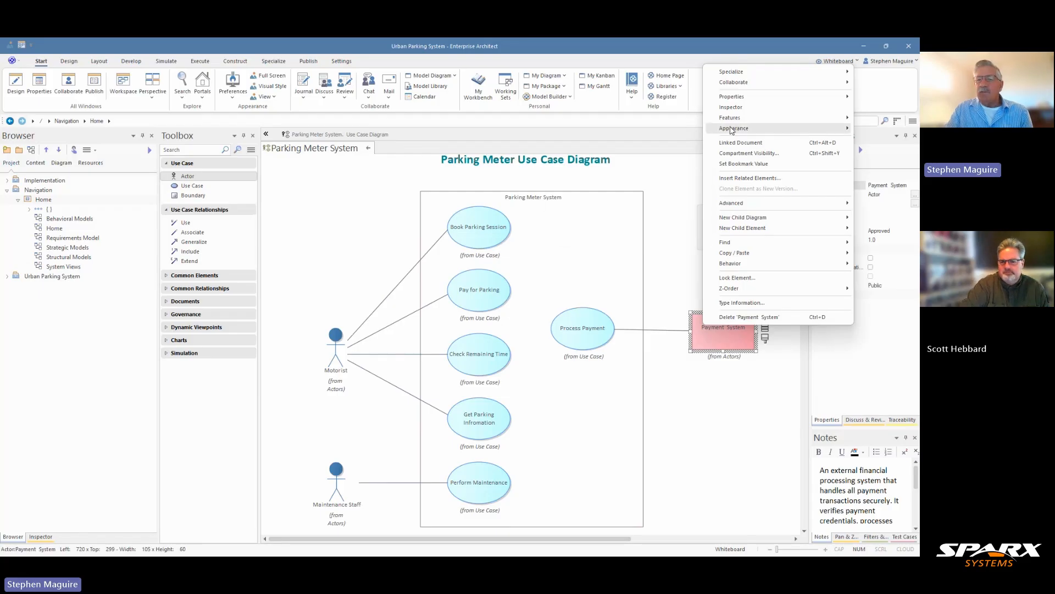
mouse_move(732, 130)
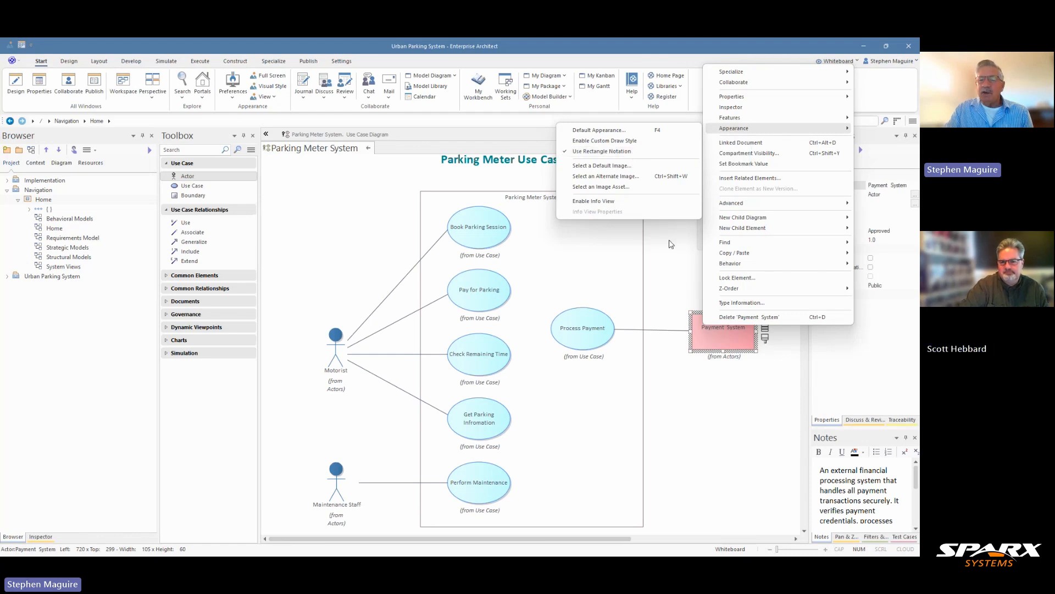
click(671, 243)
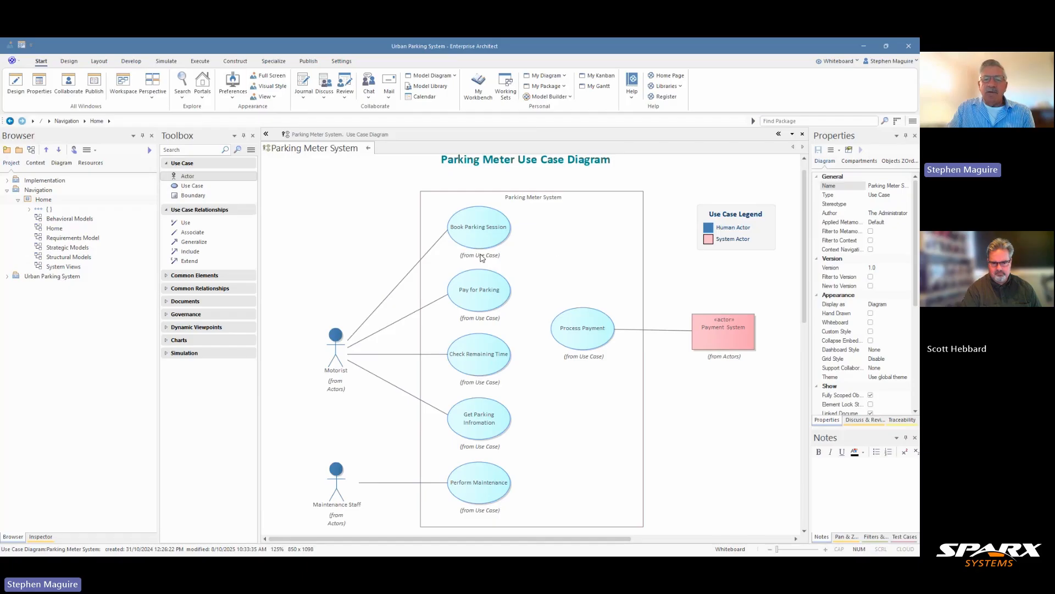
Turn off Show Namespace in the Parking Meter System diagram properties
right_click(333, 205)
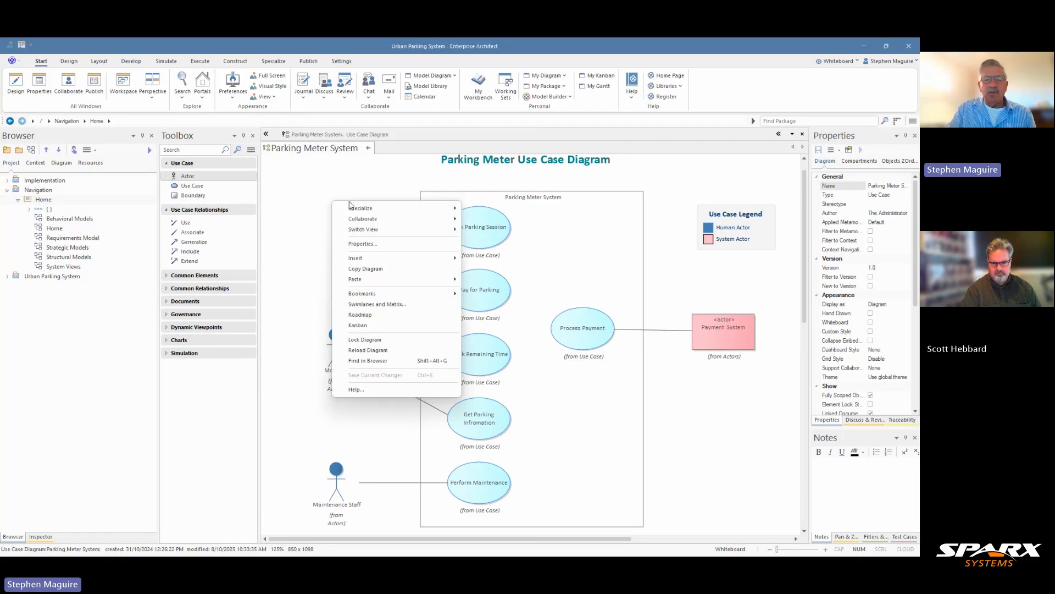
click(371, 244)
click(445, 257)
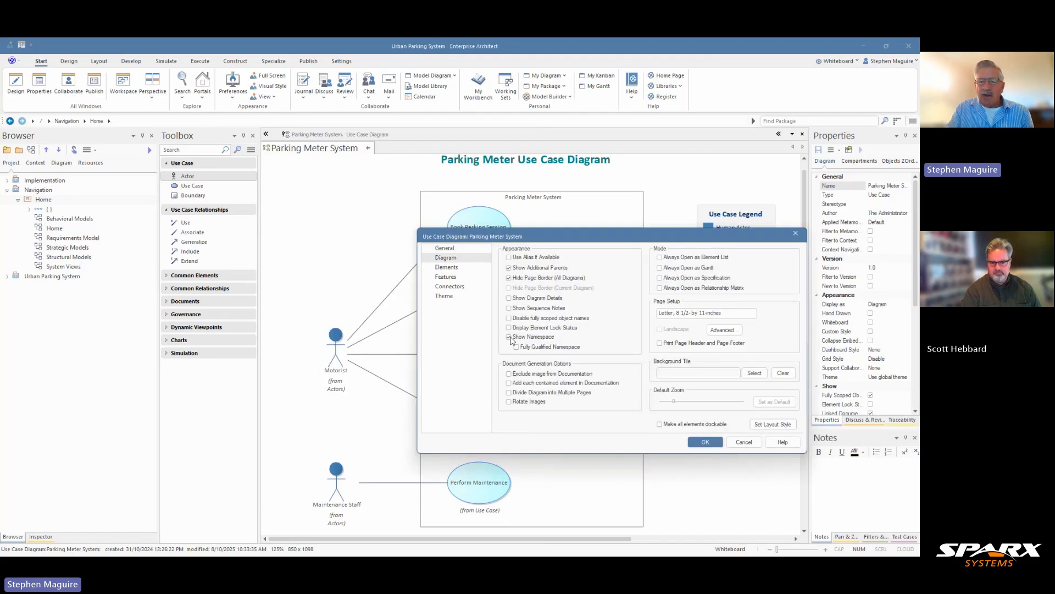
click(509, 337)
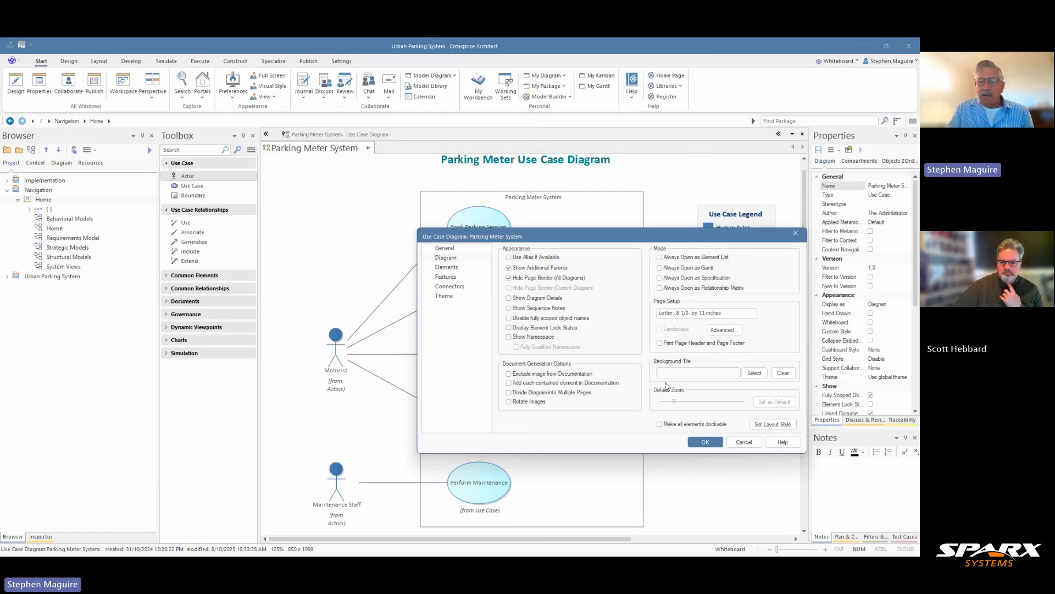
click(705, 443)
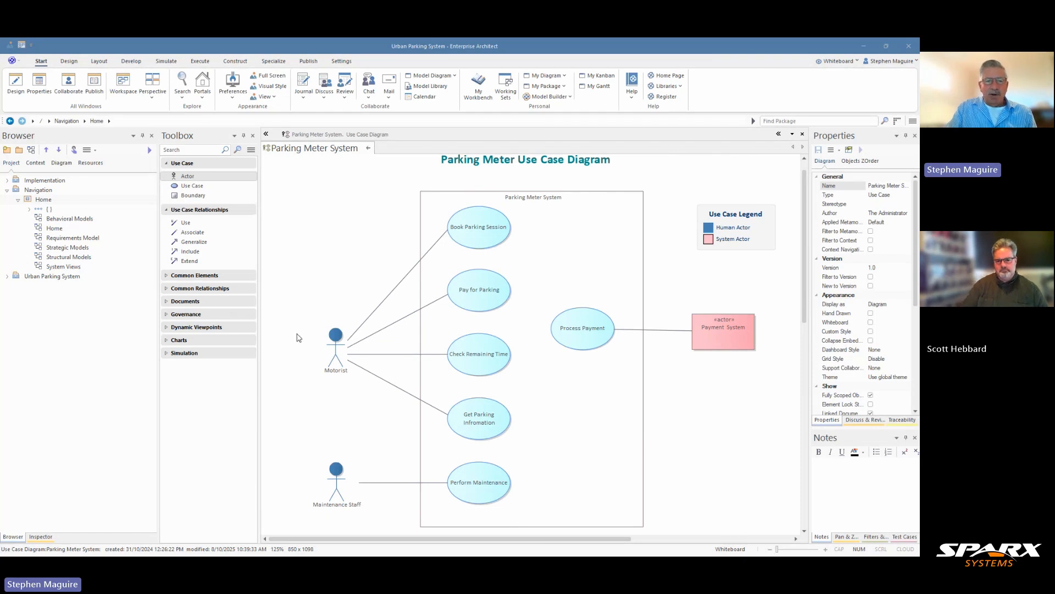
Add an actor named Premium Motorist between the Motorist and Maintenance Staff actors
drag(210, 178, 332, 396)
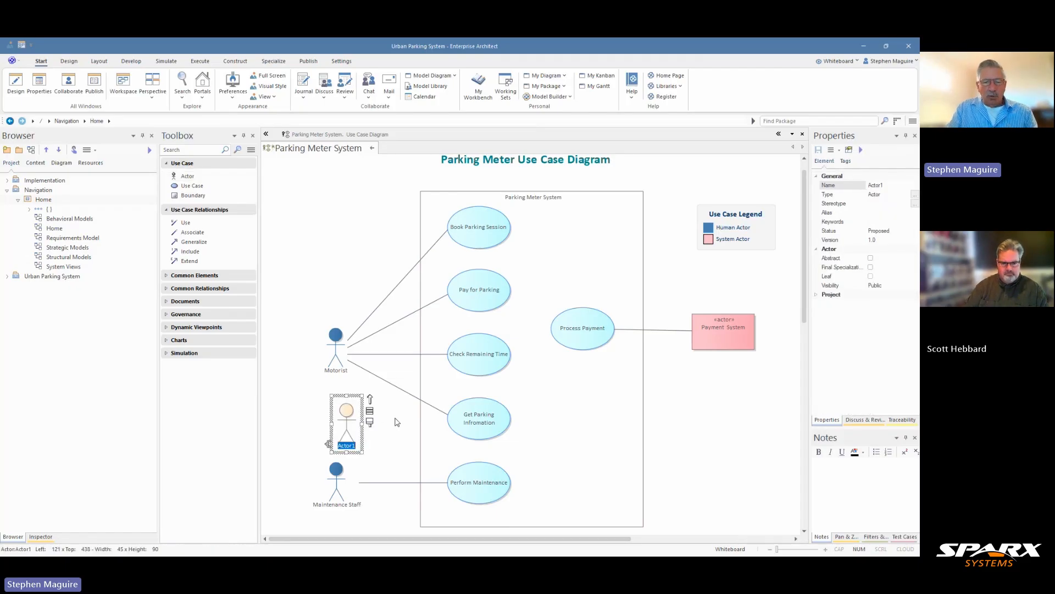
text(Premium Motorist)
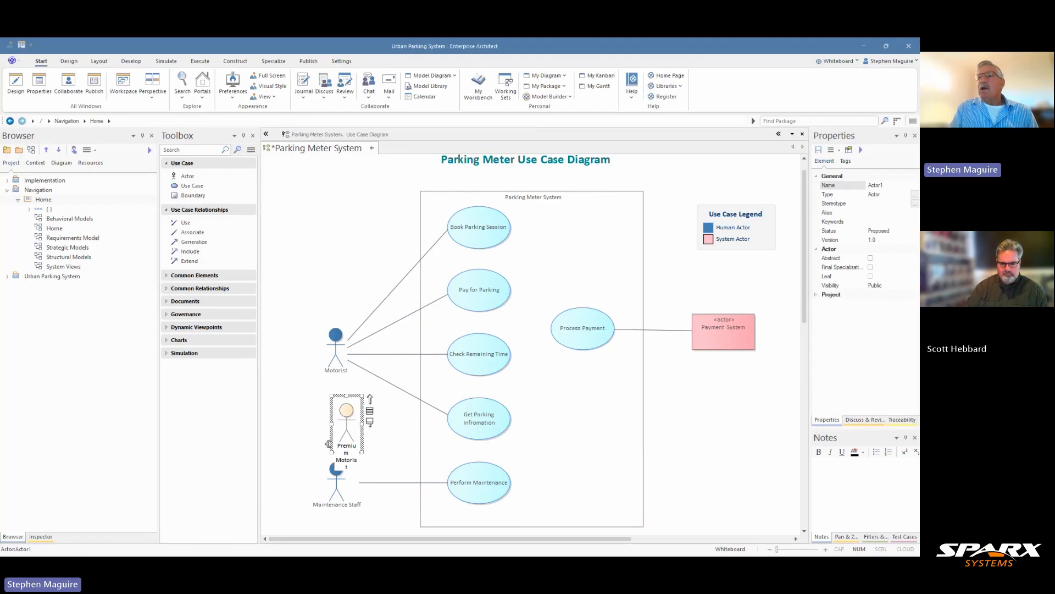
key(Return)
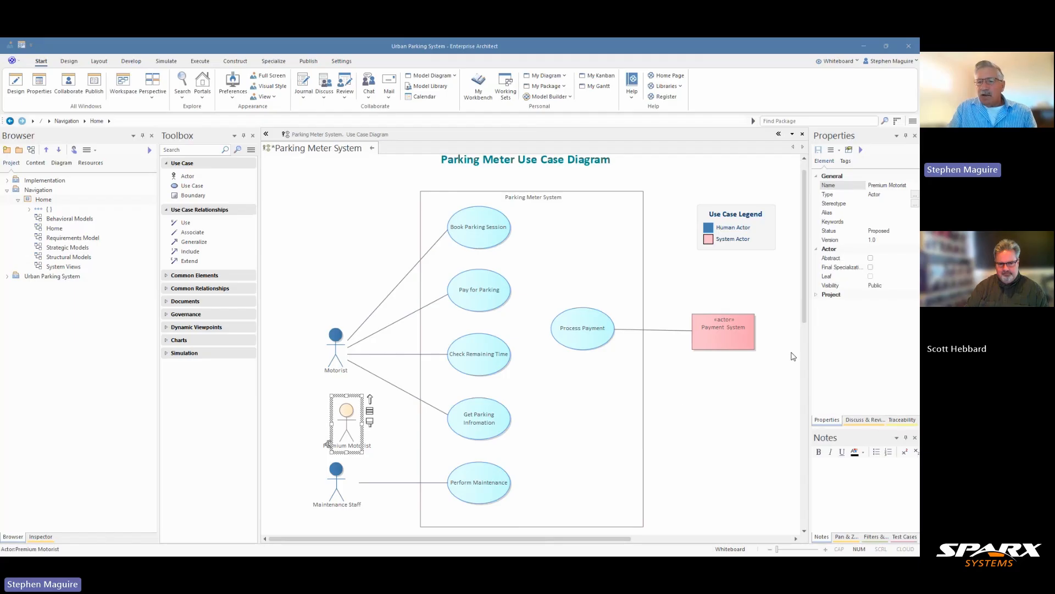
Paste the description of the premium membership motorist into Premium Motorist's notes and enlarge the notes area to fit the text
drag(808, 348, 742, 385)
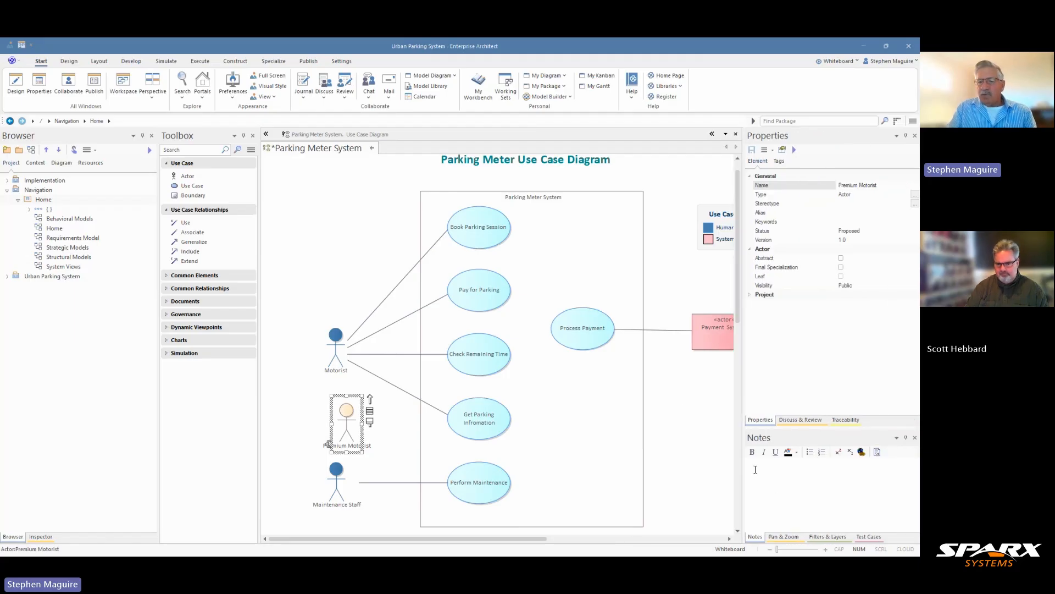
click(755, 469)
key(ctrl+v)
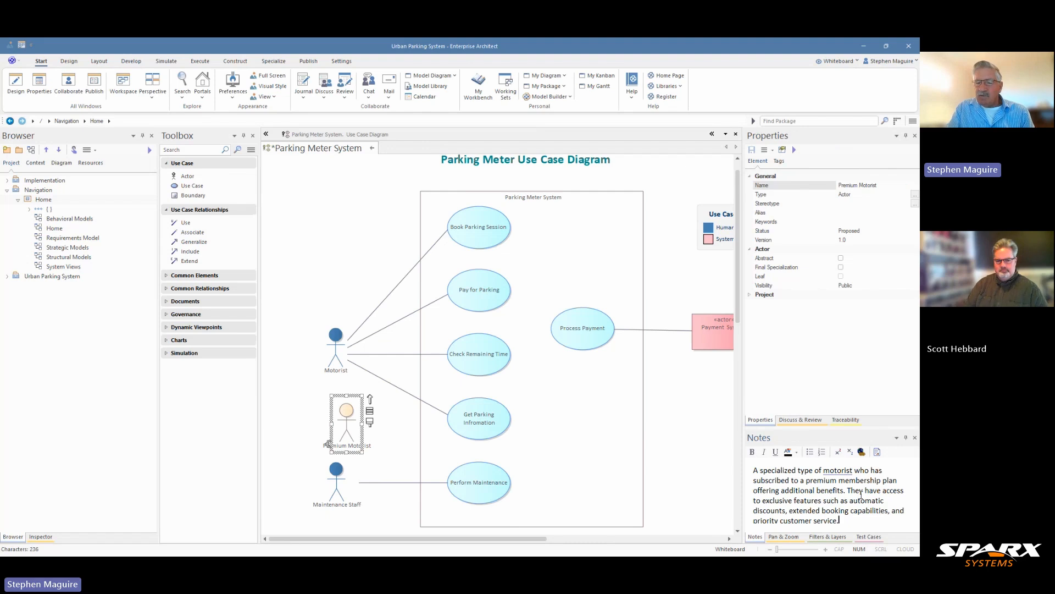
drag(821, 427, 821, 412)
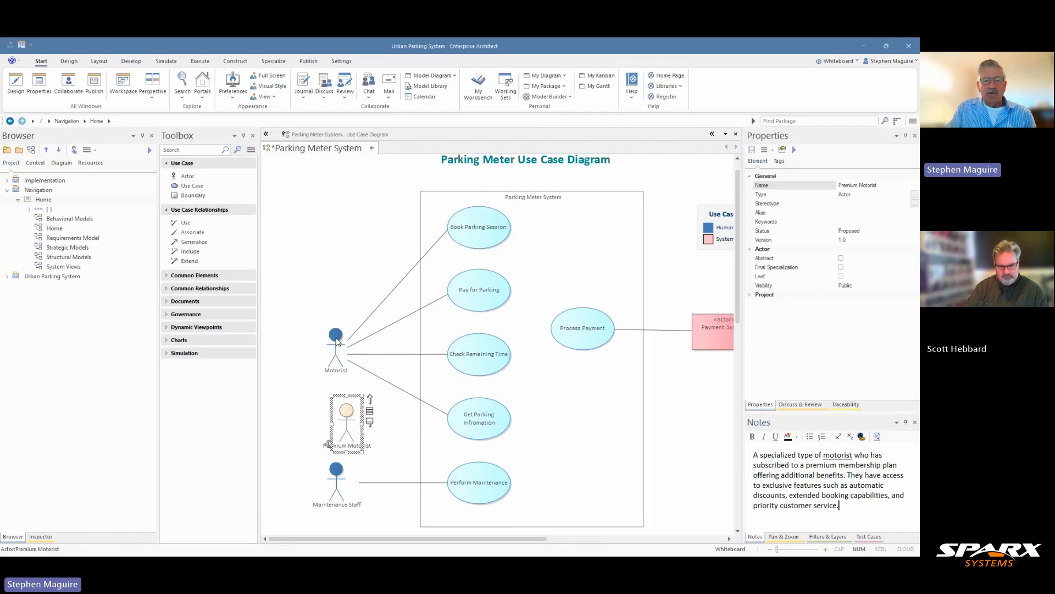
Copy the Motorist actor's blue style and apply it to the Premium Motorist actor
click(337, 339)
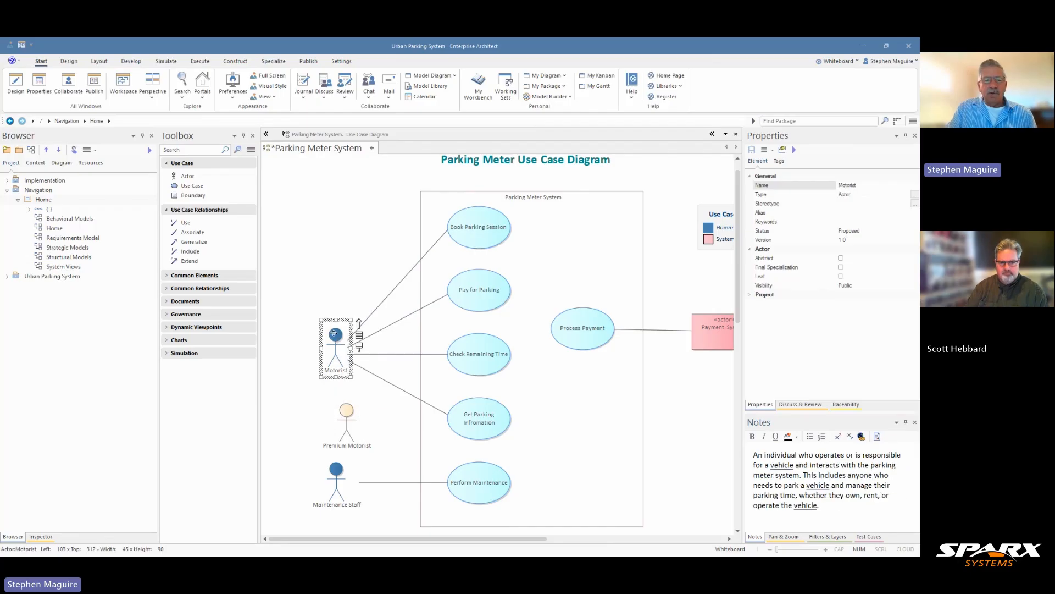
click(99, 62)
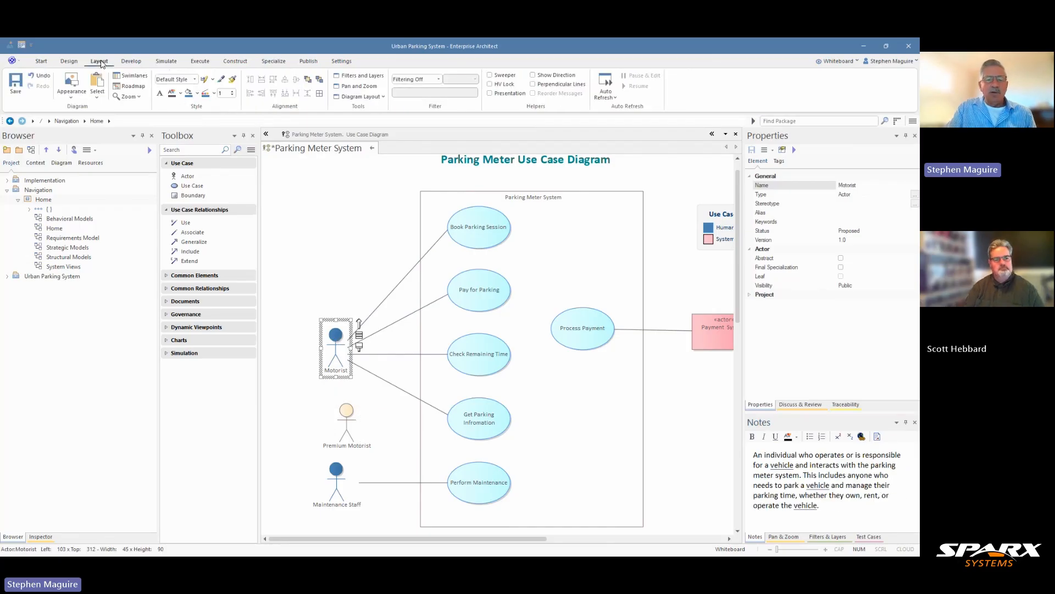
click(221, 83)
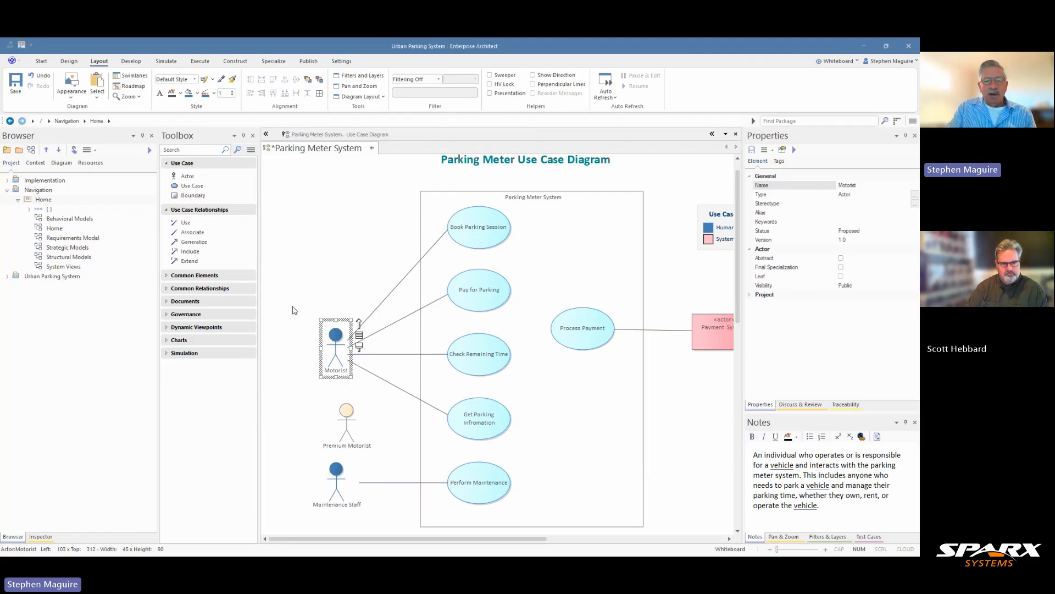
click(342, 417)
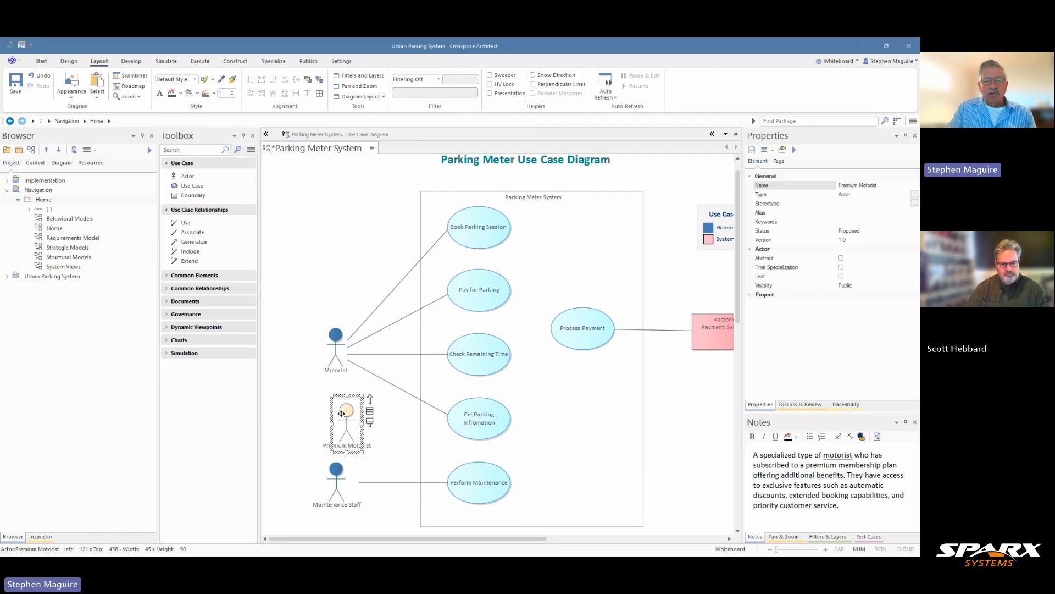
click(232, 79)
click(397, 409)
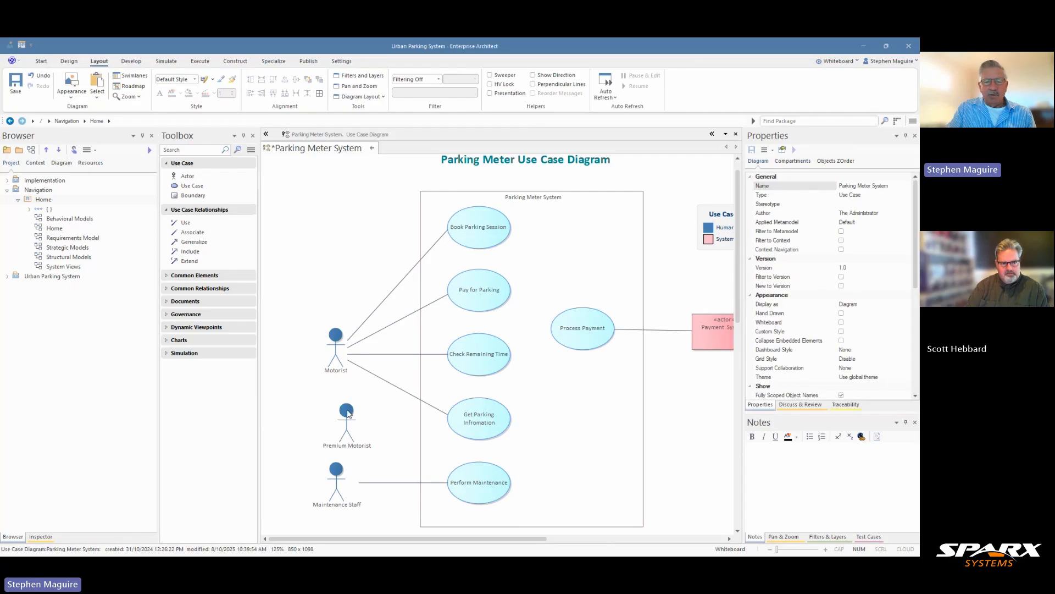
Align Premium Motorist directly under Motorist and draw a Generalization from Premium Motorist to Motorist
drag(347, 415, 337, 410)
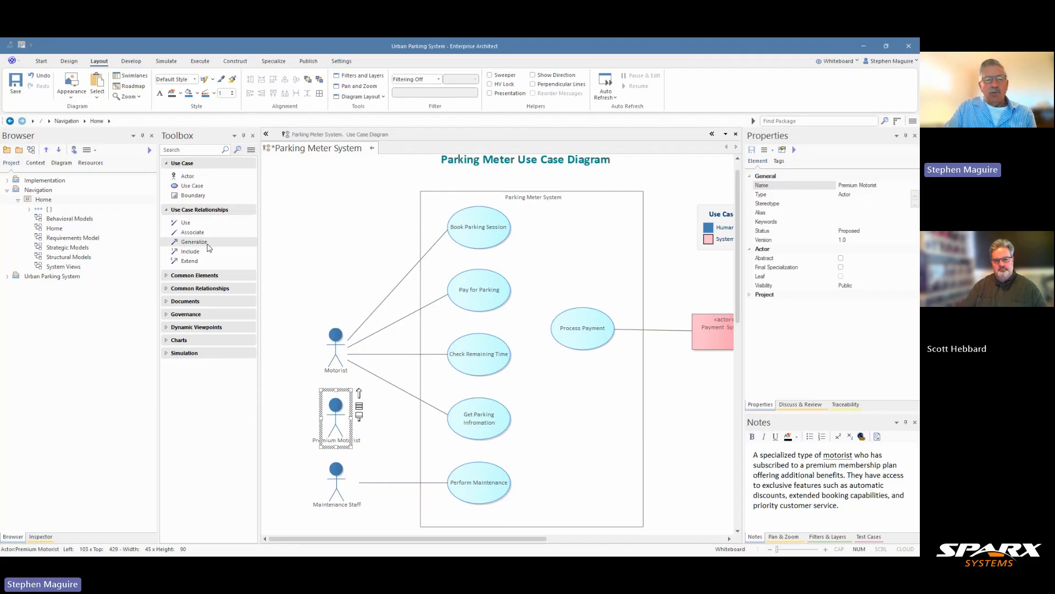
drag(359, 392, 337, 353)
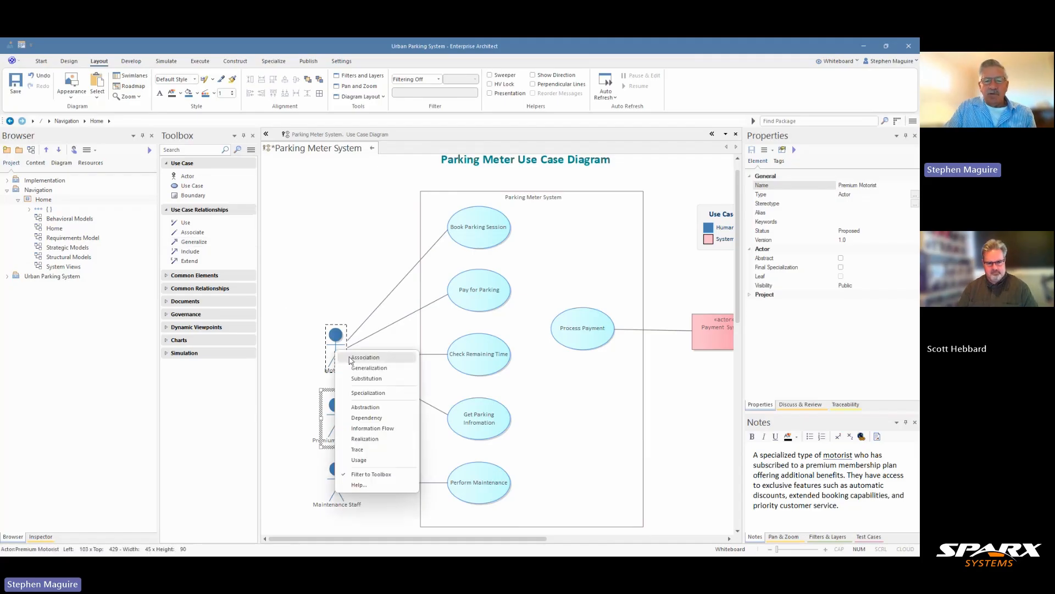
click(361, 370)
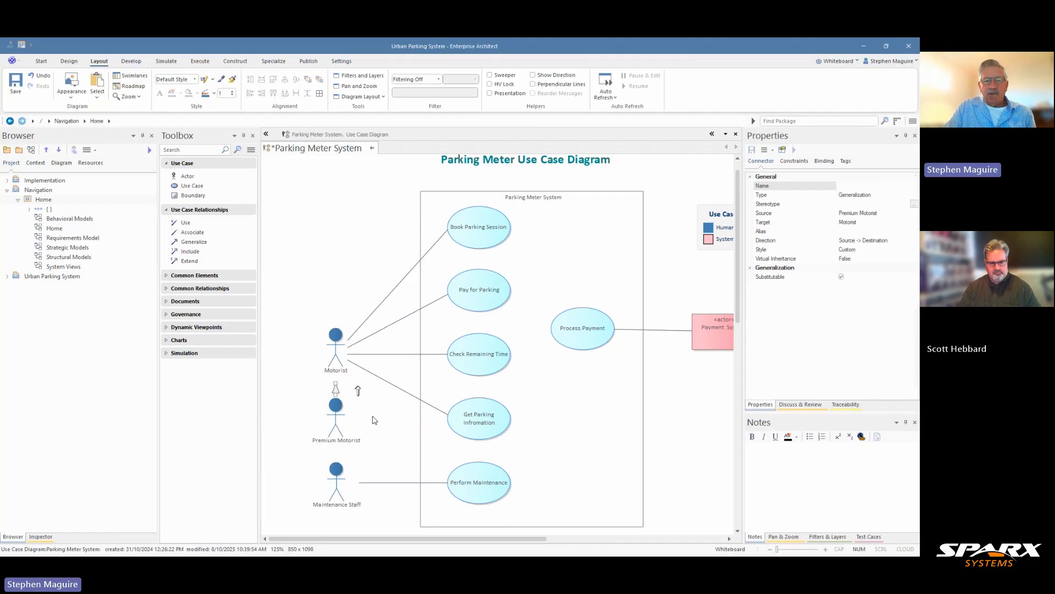
click(375, 420)
Space Motorist and Premium Motorist farther apart vertically, keeping them aligned, so the generalization arrow has room
click(340, 423)
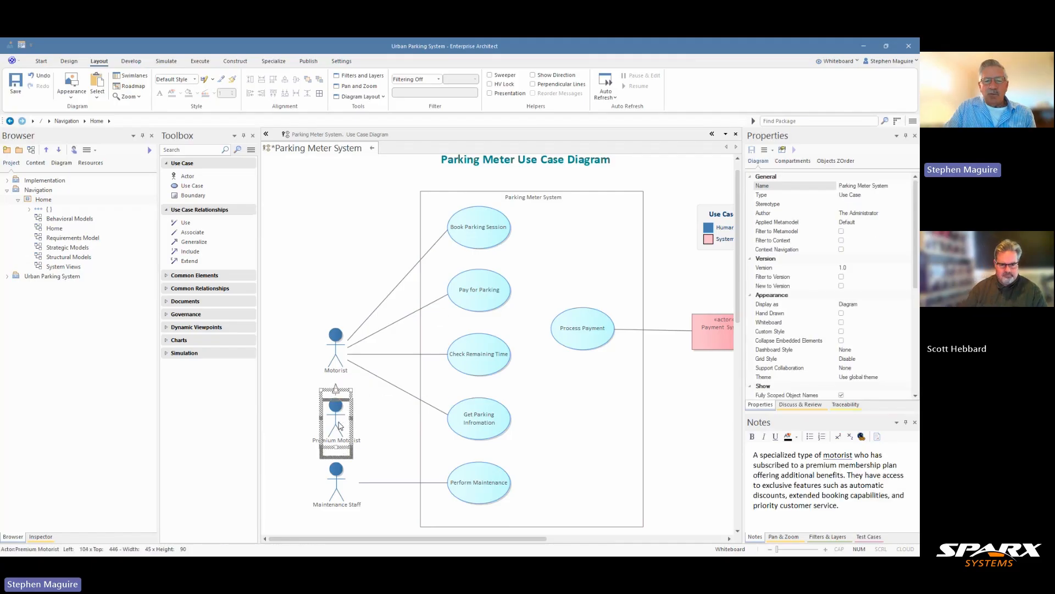
drag(339, 422, 339, 426)
drag(339, 339, 341, 313)
click(338, 416)
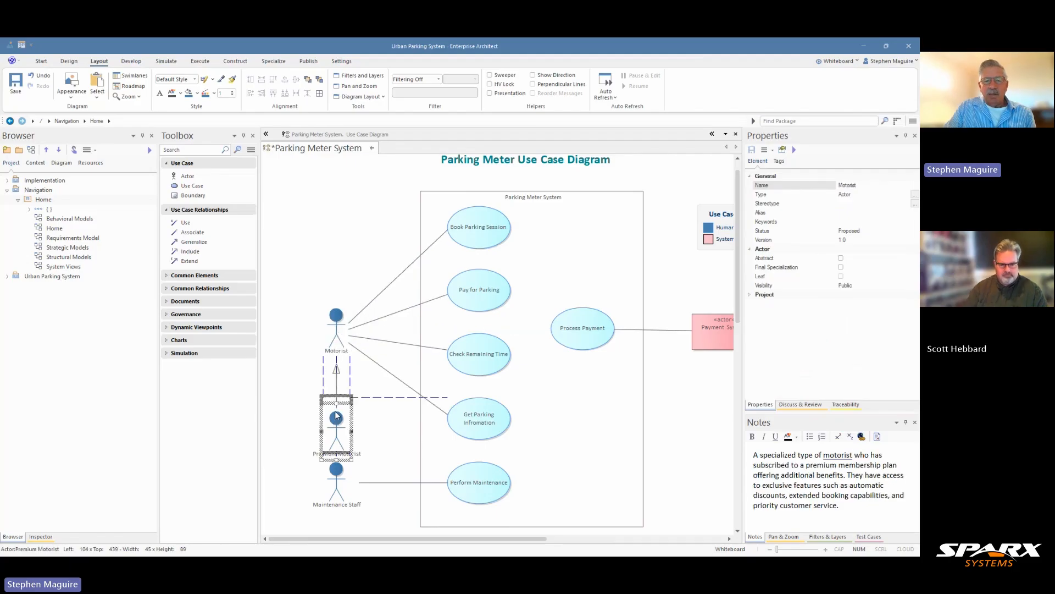
drag(338, 416, 337, 416)
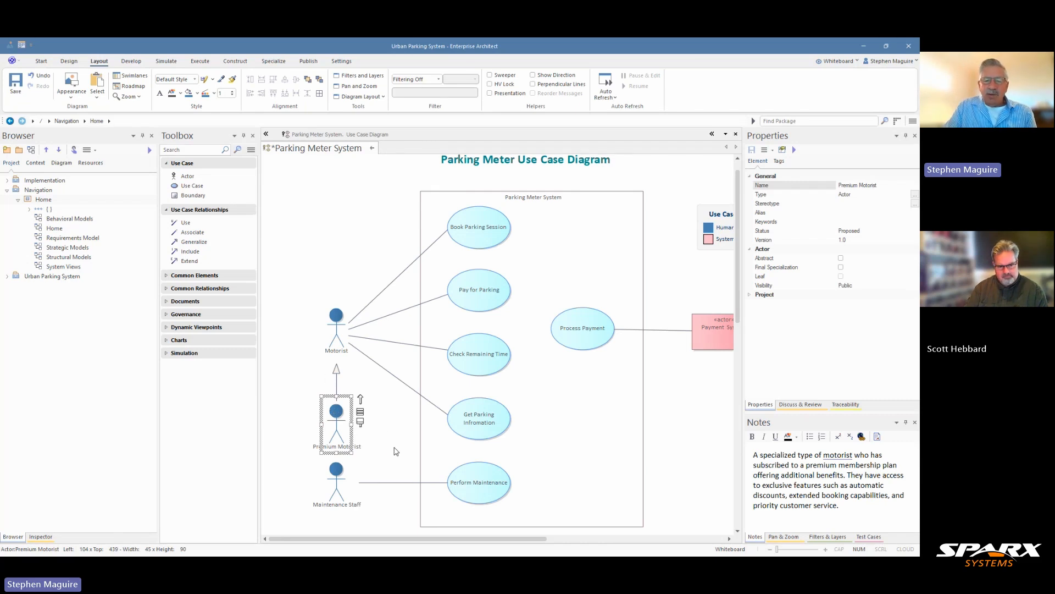
click(383, 448)
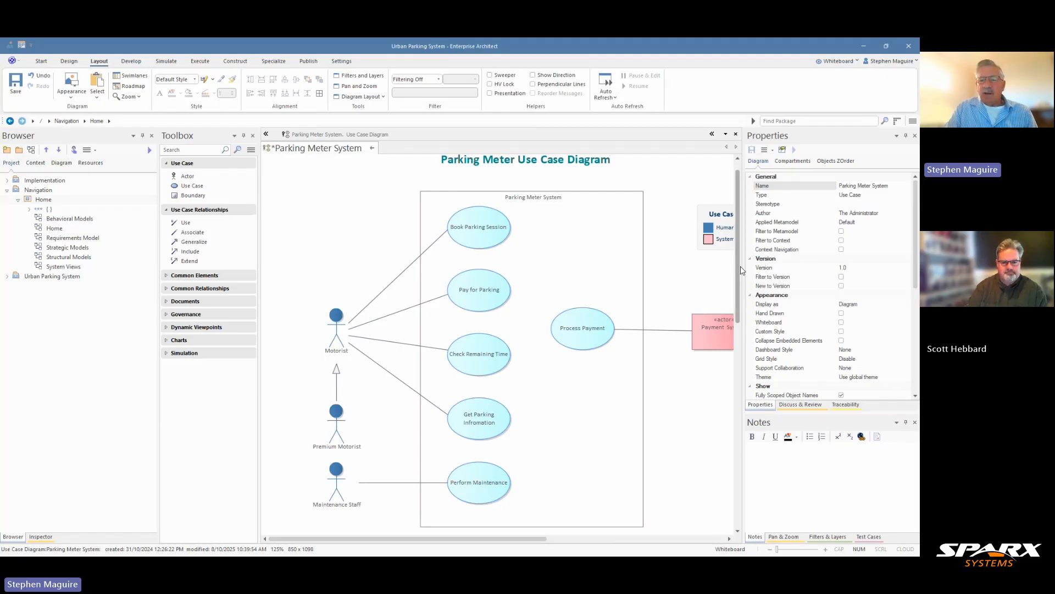
Extend the lower edge of the Parking Meter System boundary downward to a height of about 680
scroll(740, 272, down, 3)
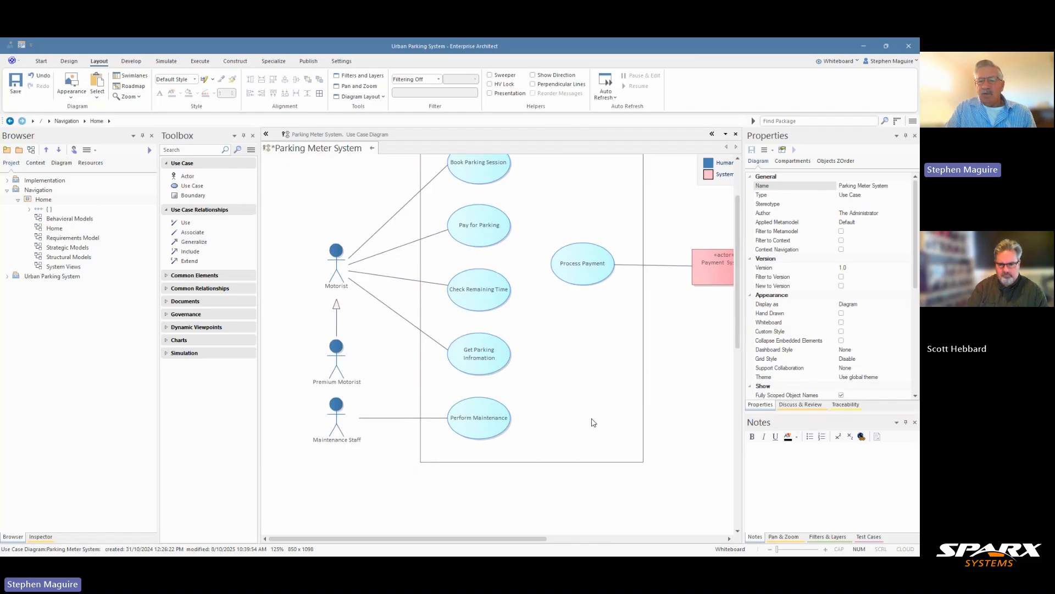
click(575, 434)
drag(533, 464, 542, 535)
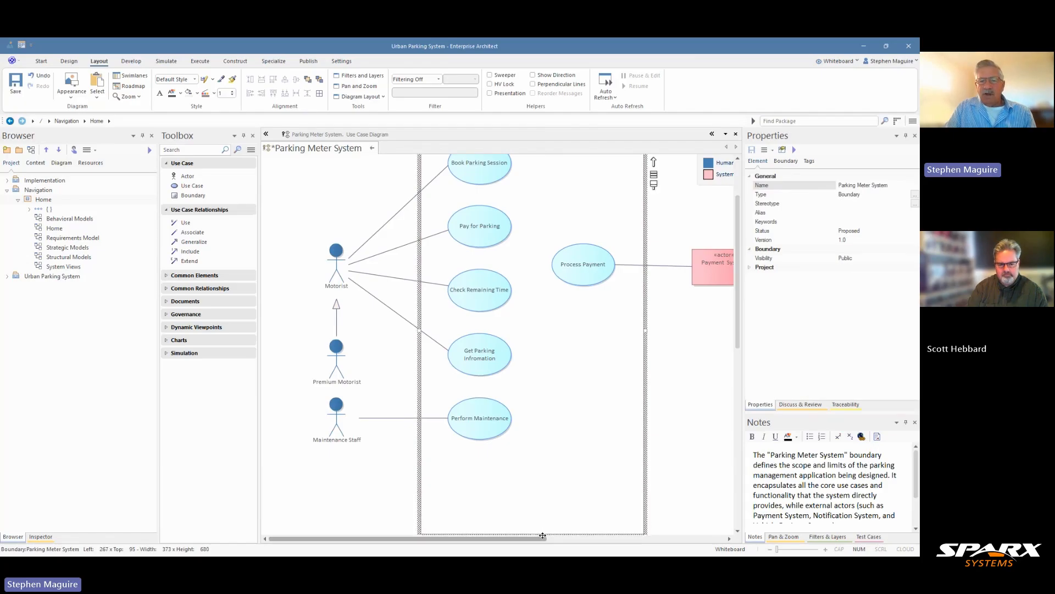
Move Premium Motorist, Maintenance Staff and Perform Maintenance down together, keeping Get Parking Infromation just below Check Remaining Time
click(310, 413)
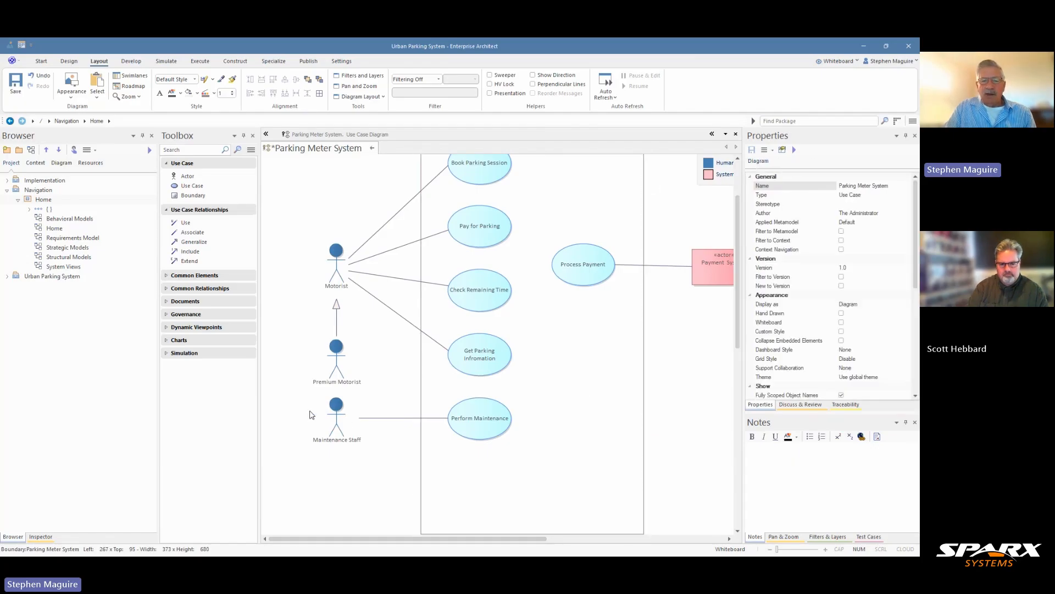
drag(298, 352, 505, 434)
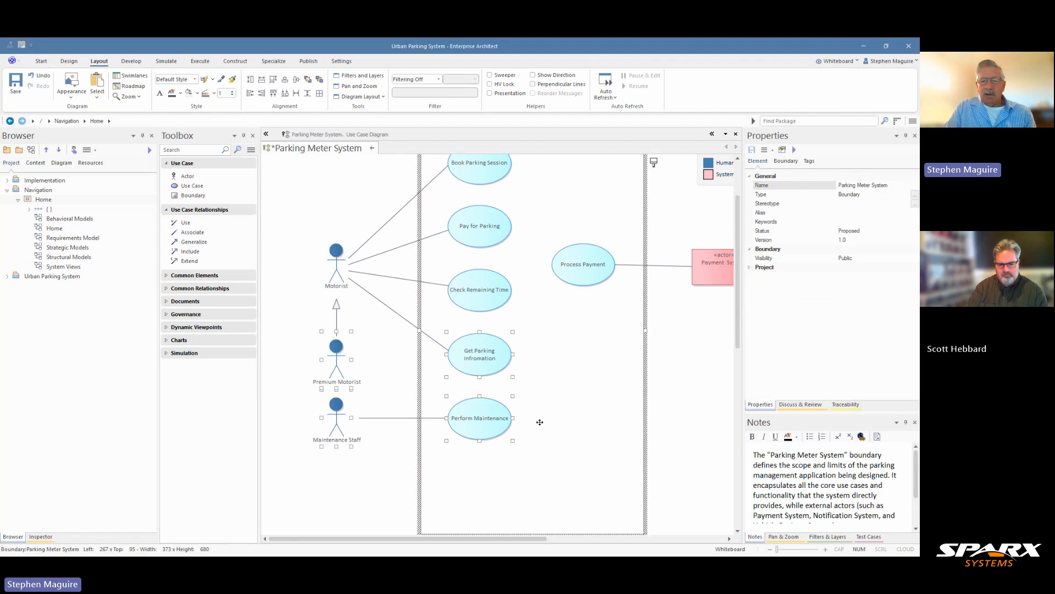
key(Down)
key(Down)
key(Down)
key(Down)
key(Down)
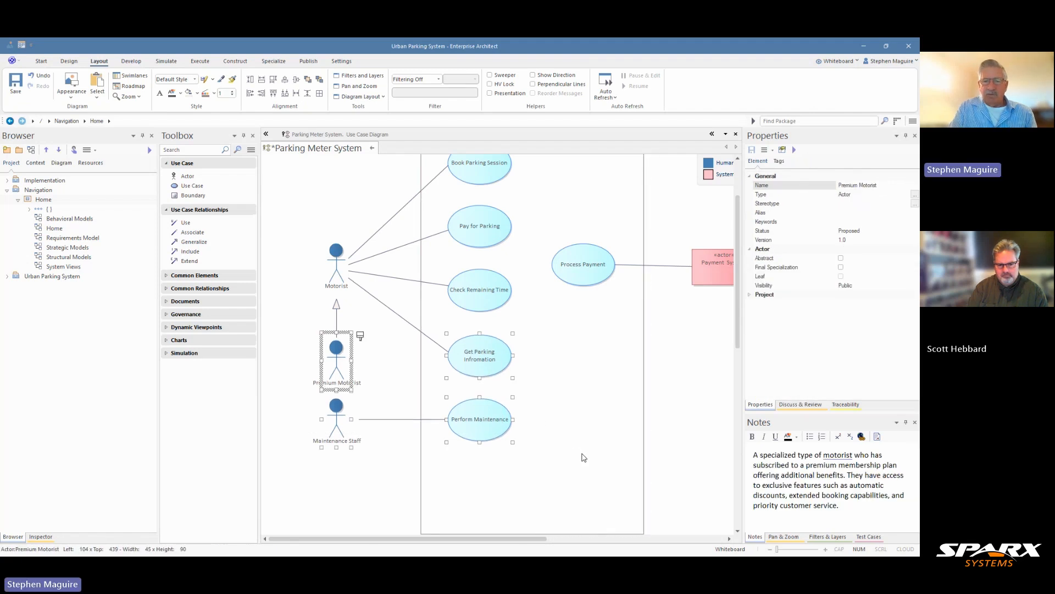
key(Down)
key(Down)
key(Down)
key(Down)
key(Down)
key(Down)
key(Down)
key(Down)
key(Down)
key(Down)
key(Down)
key(Down)
key(Down)
key(Down)
key(Down)
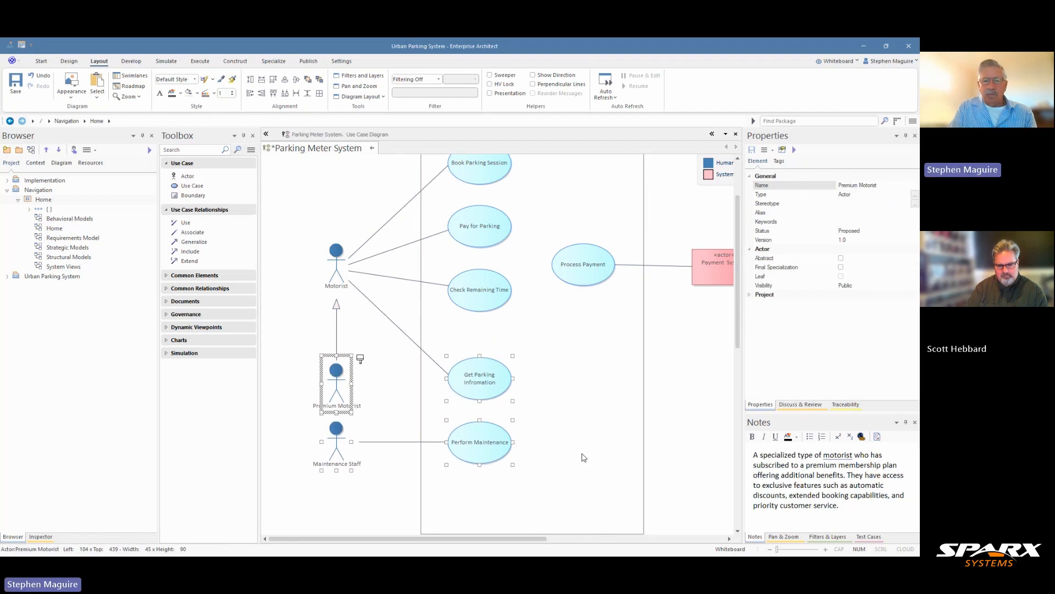
key(Down)
key(Down)
key(Down)
key(Down)
key(Down)
key(Down)
key(Down)
key(Down)
key(Down)
key(Down)
key(Down)
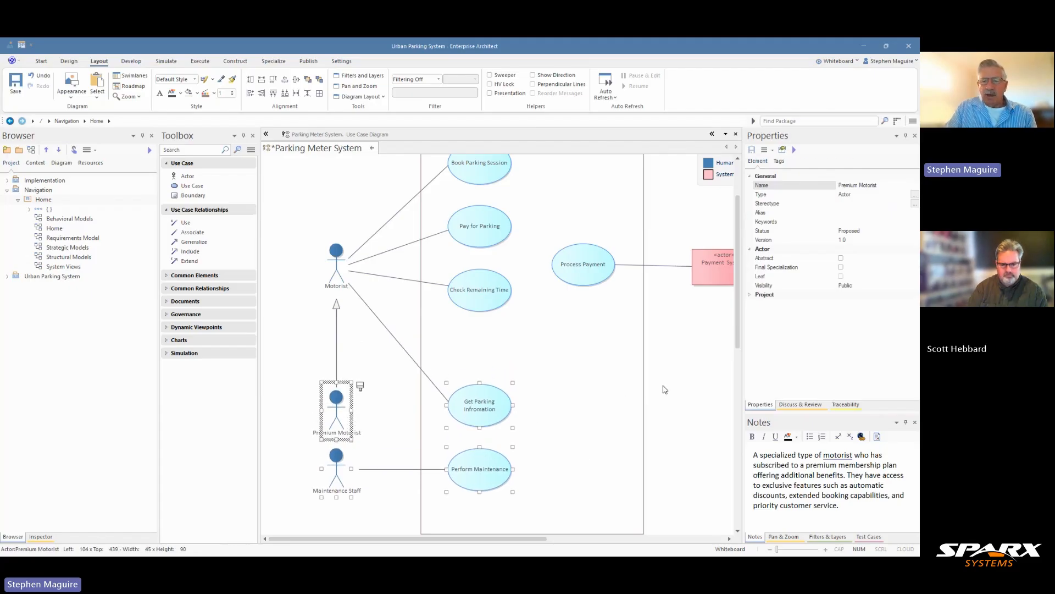
drag(480, 406, 479, 349)
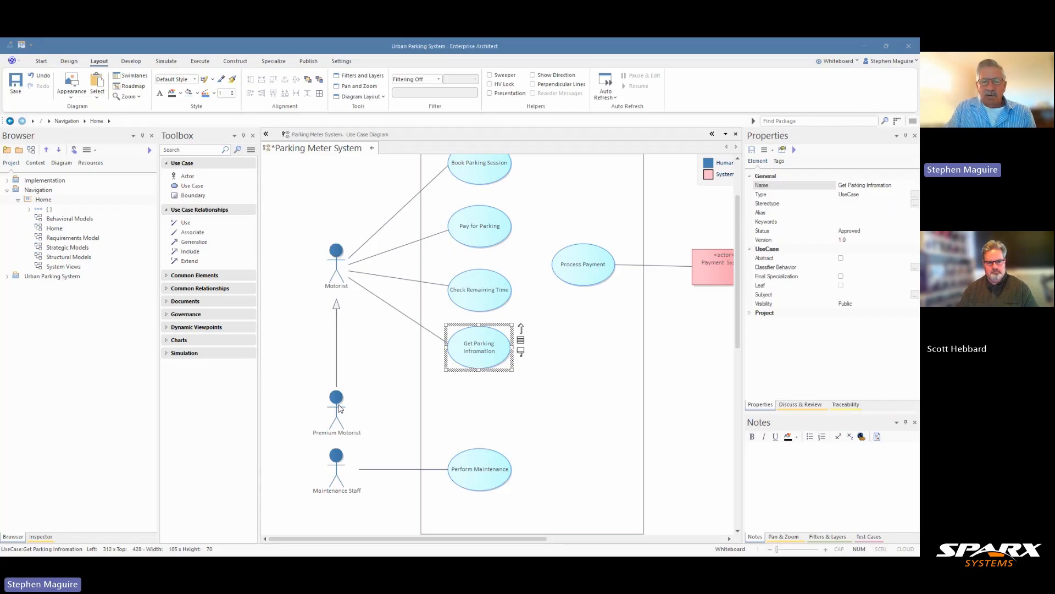
Add a use case named Guaranteed Space Reservation inside the boundary, between Get Parking Infromation and Perform Maintenance
click(213, 186)
click(466, 396)
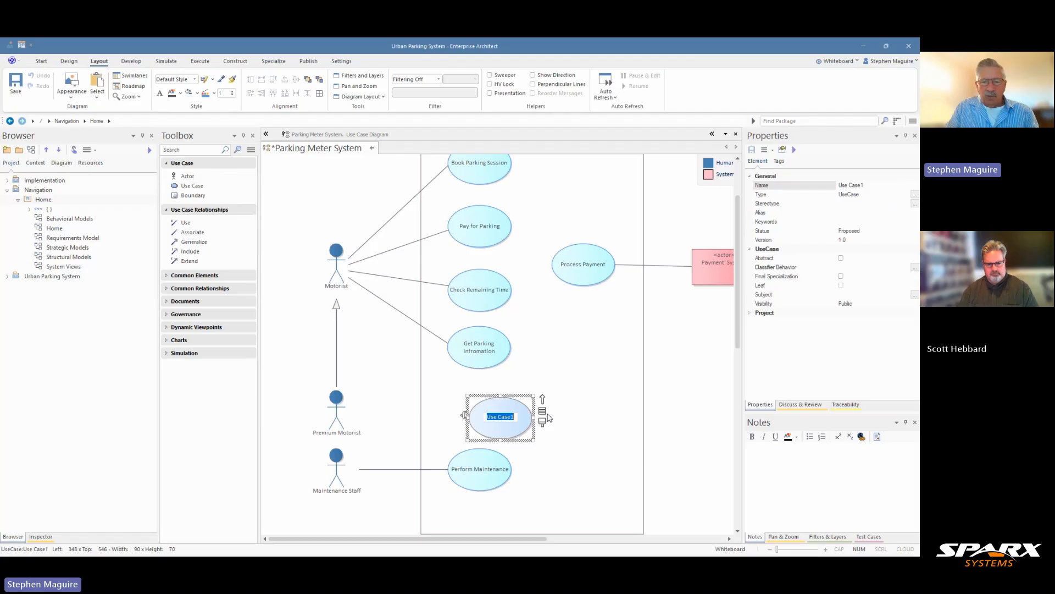
text(Guaranteed Space Reservation)
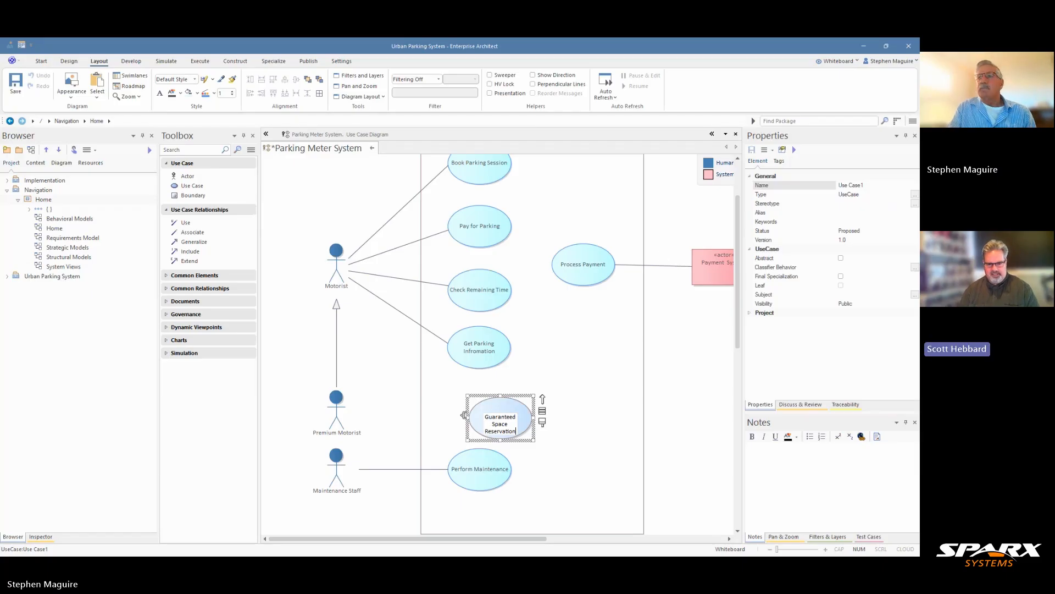
key(Return)
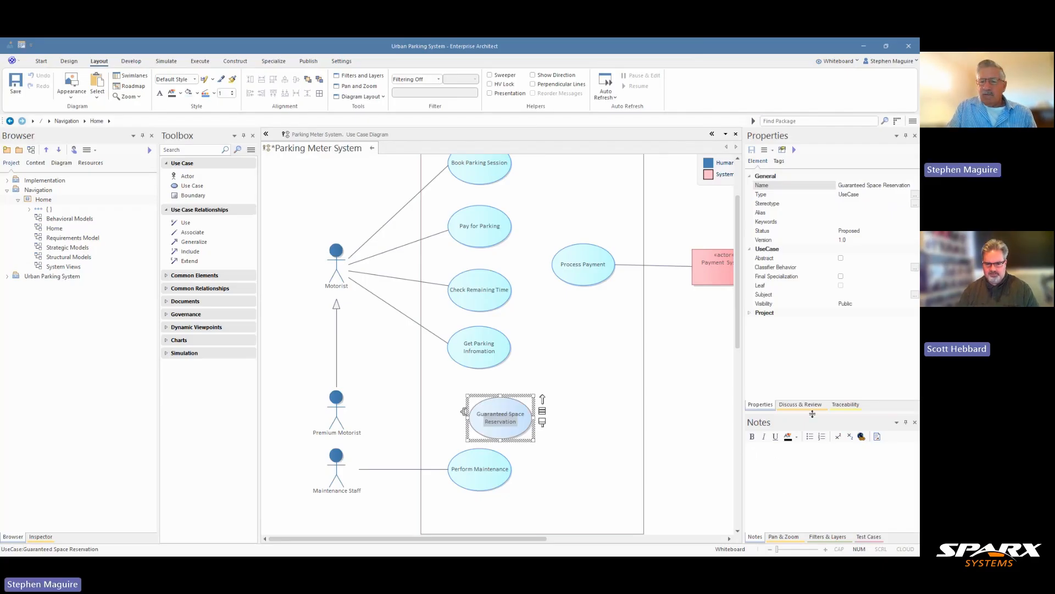
Enlarge the notes area and describe Guaranteed Space Reservation as letting premium users reserve a specific parking spot up to 24 hours in advance
drag(812, 413, 813, 382)
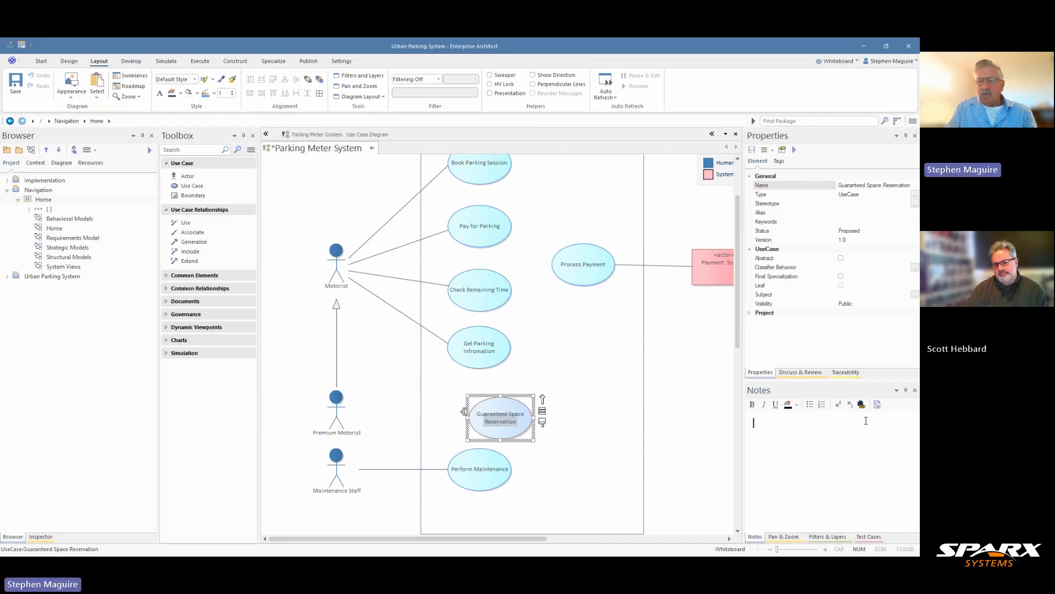
text(Allows premium users to reserve a specific parking spot up to 24 hours in advance in high-demand downtown areas, ensuring they have a guaranteed place to park when they arrive. The system holds the spot exclusively for the user during their reserved time window, eliminating the stress of circling for parking during busy periods like evening events, business meetings, or weekend shopping.)
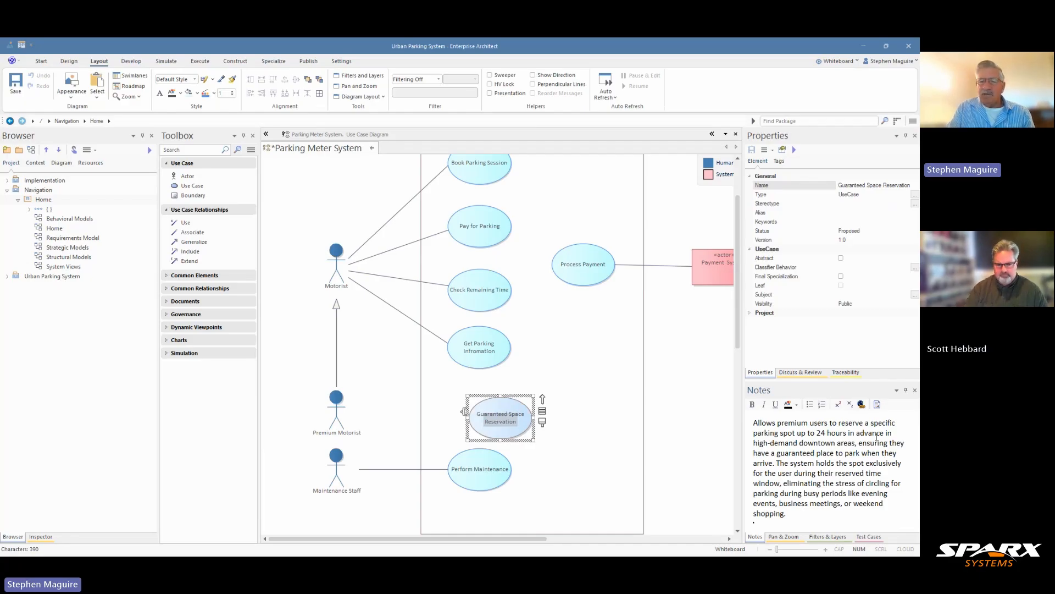
click(676, 399)
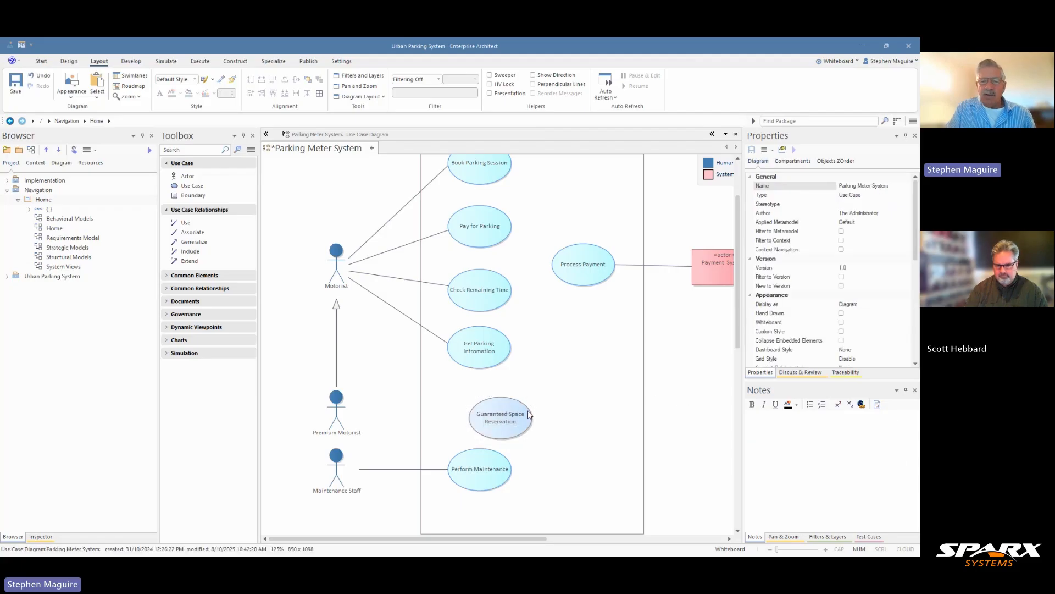
Copy Get Parking Infromation's style to Guaranteed Space Reservation and move the new use case closer below it
click(483, 357)
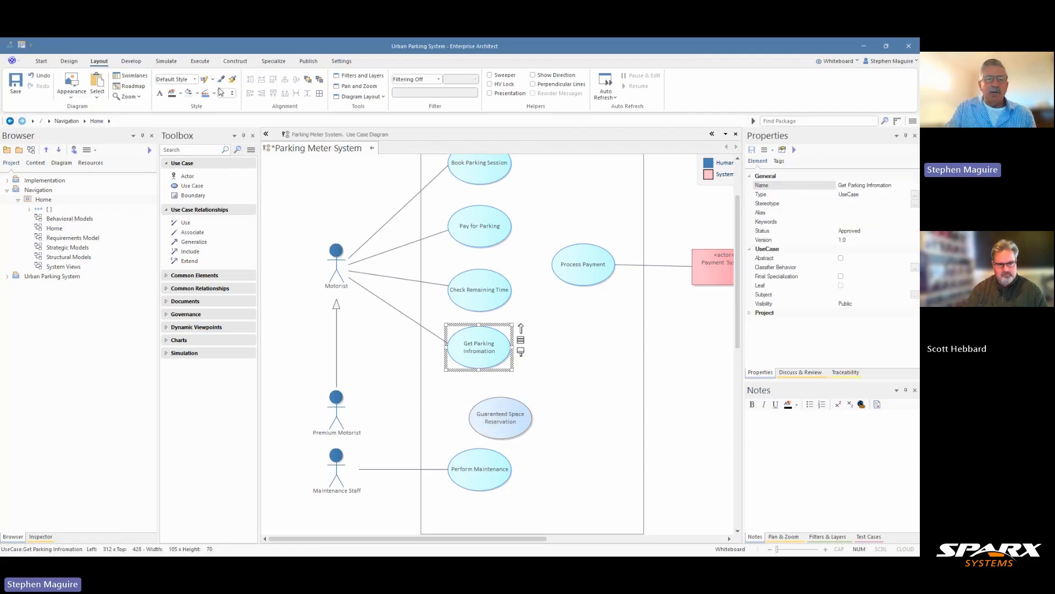
click(496, 411)
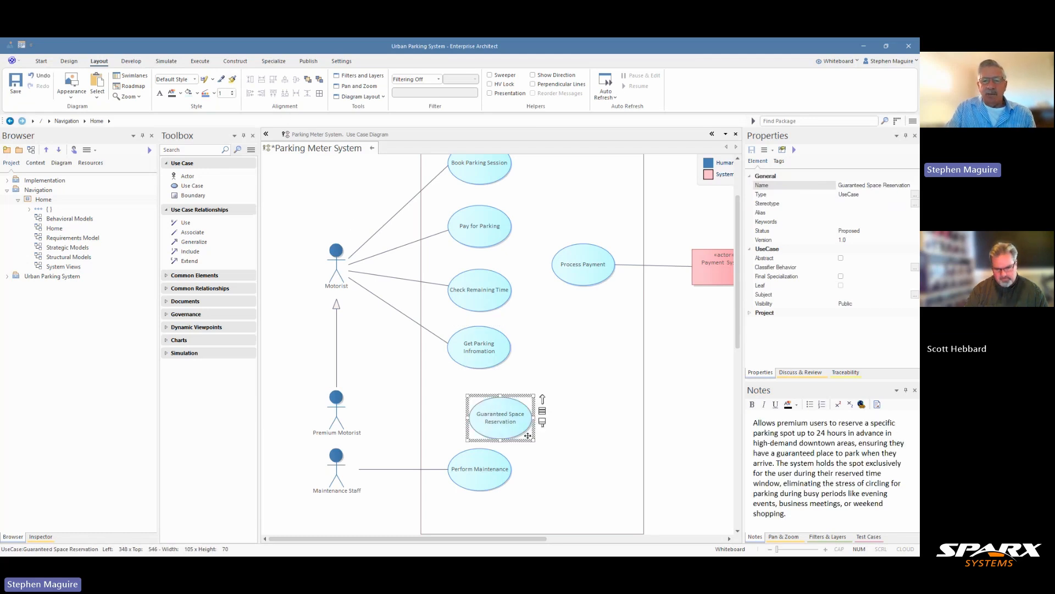
drag(498, 415, 485, 402)
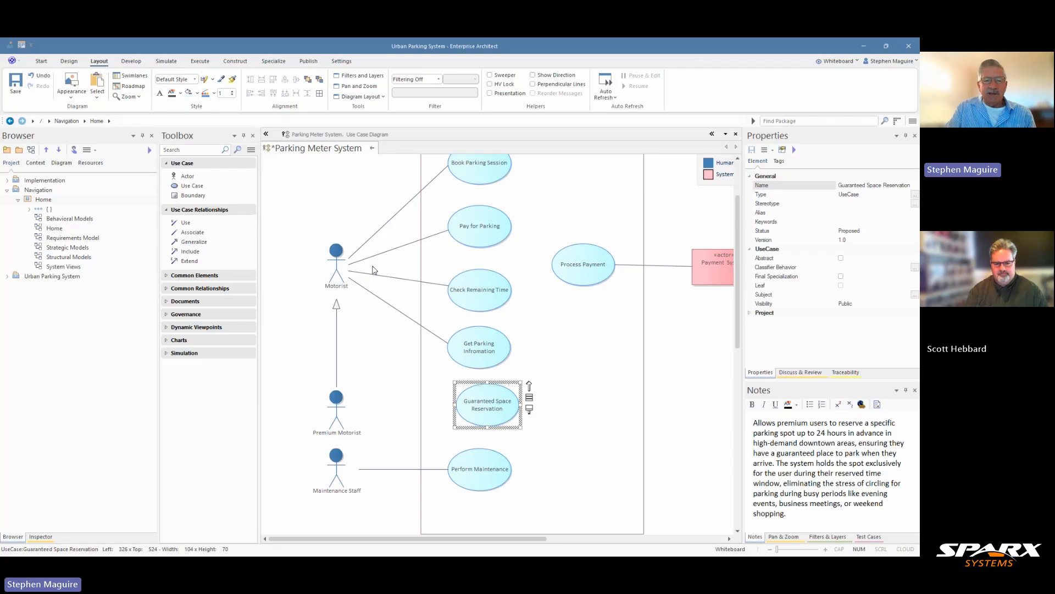
Draw an Association from Premium Motorist to Guaranteed Space Reservation and line the use case up with its column
click(342, 404)
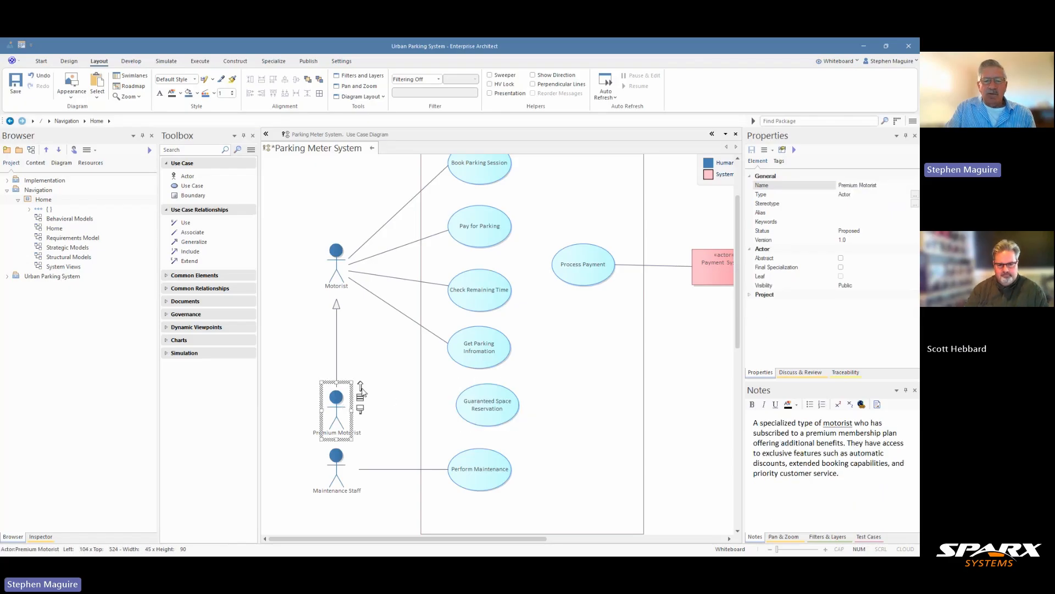
drag(361, 388, 484, 413)
click(491, 417)
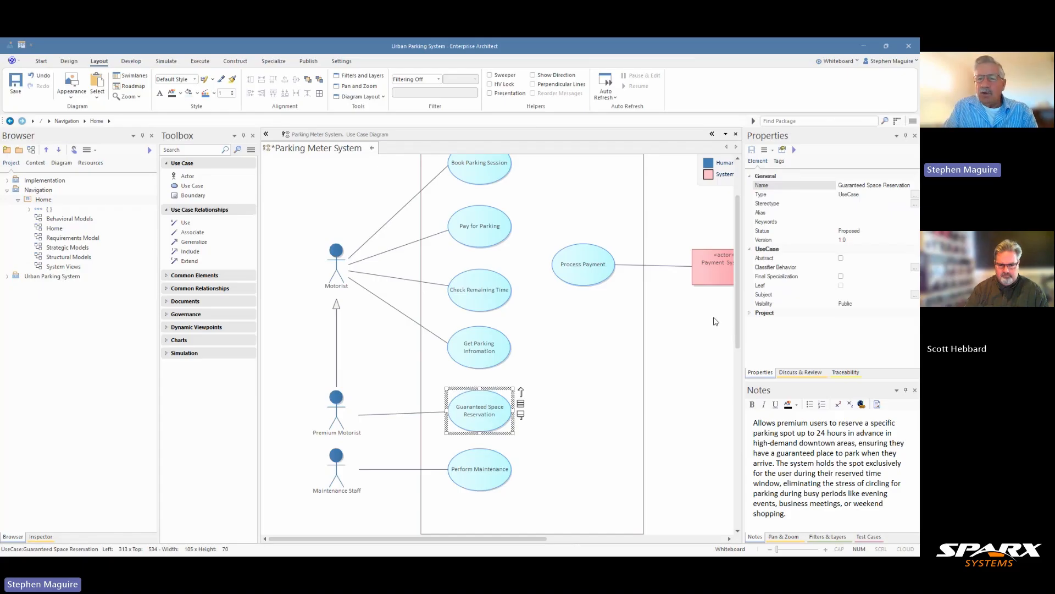
Reorder the Motorist's use cases as Pay for Parking, Check Remaining Time, Get Parking Infromation and Book Parking Session, the last directly above Guaranteed Space Reservation
scroll(710, 305, up, 3)
scroll(704, 288, down, 1)
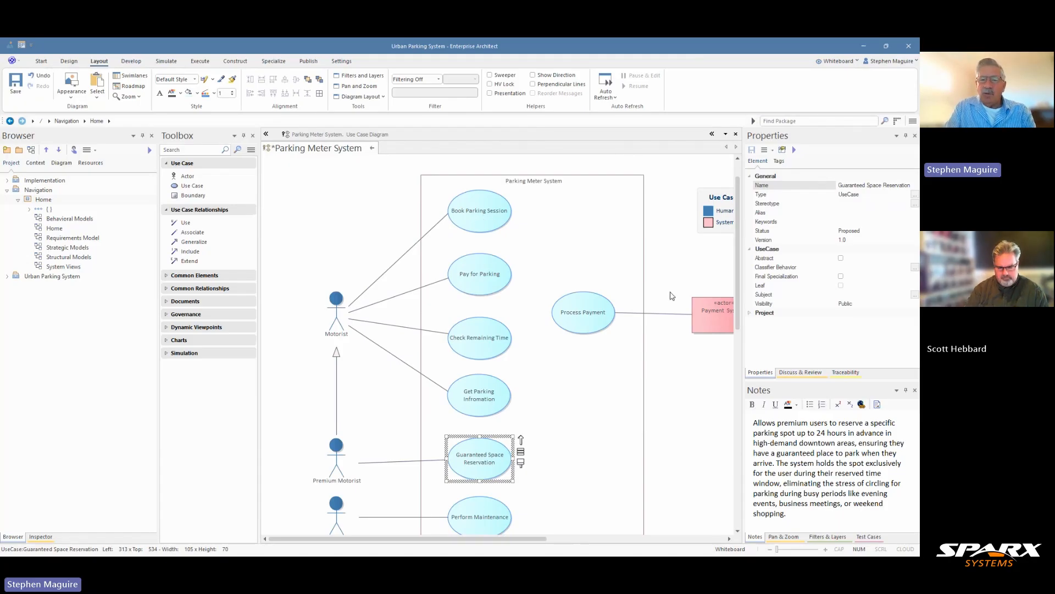
click(516, 305)
drag(476, 216, 542, 405)
drag(481, 275, 481, 233)
drag(483, 332, 484, 284)
click(486, 375)
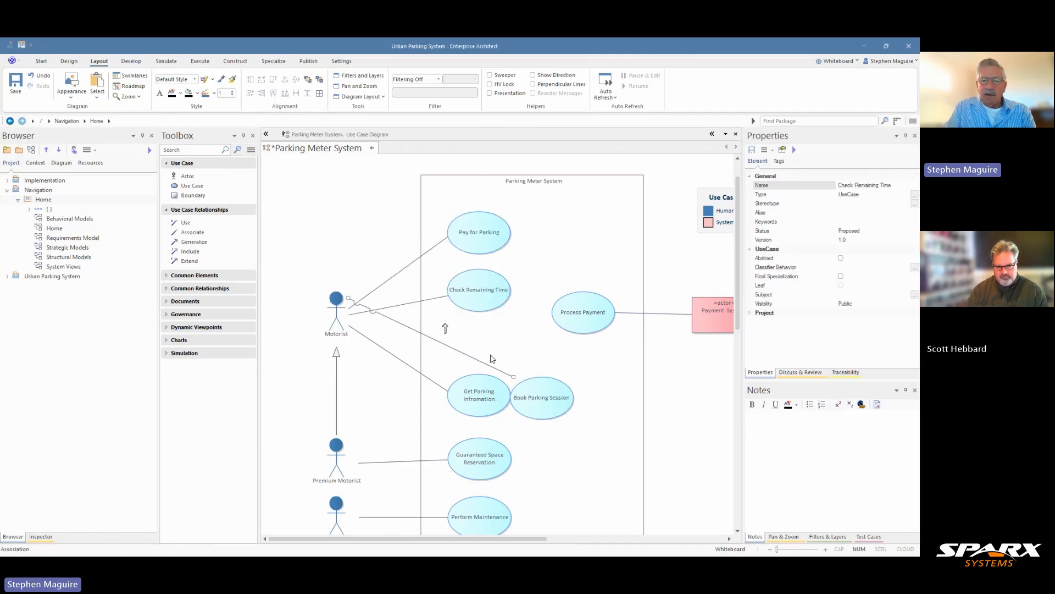
drag(479, 394, 485, 342)
drag(541, 407, 486, 410)
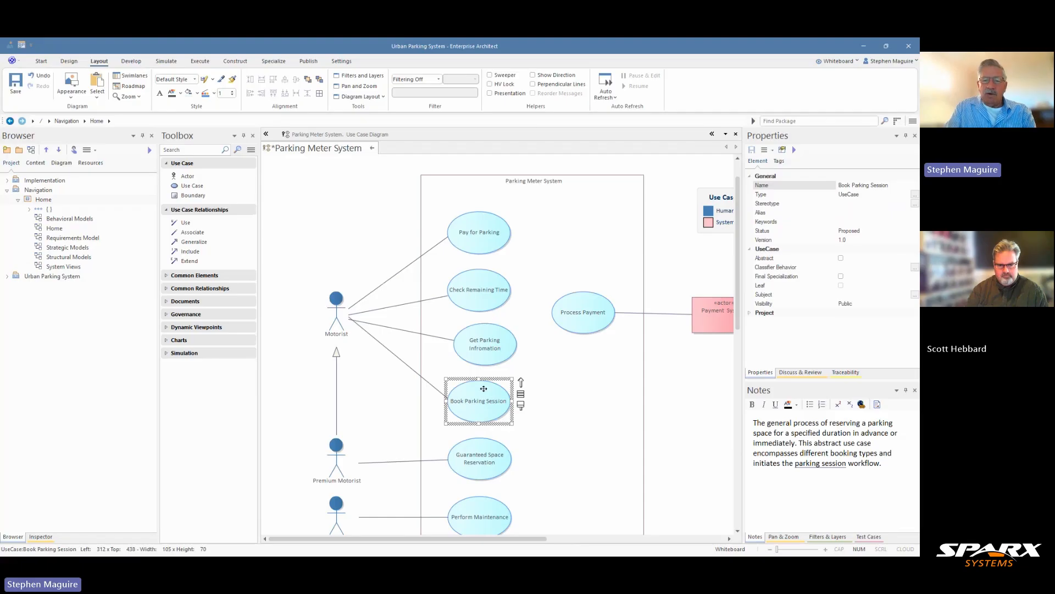
Draw a Generalization from Guaranteed Space Reservation to Book Parking Session and nudge Guaranteed Space Reservation down to give the arrow room
click(491, 472)
drag(522, 439, 479, 407)
click(519, 253)
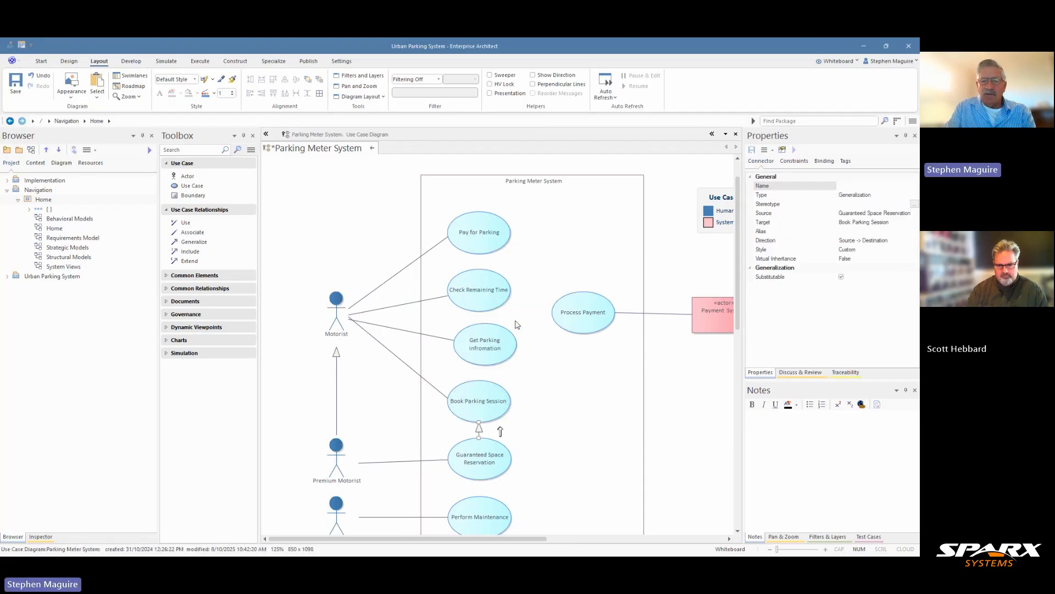
drag(480, 466, 480, 474)
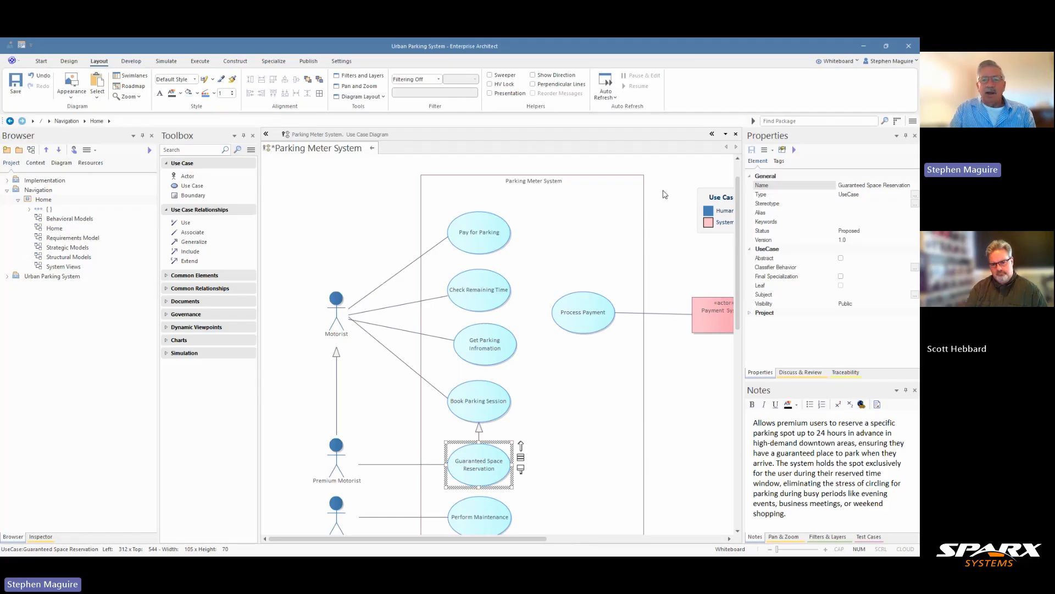
Draw an Include relationship from Pay for Parking to Process Payment, attached at the source's right side and the target's top
click(494, 237)
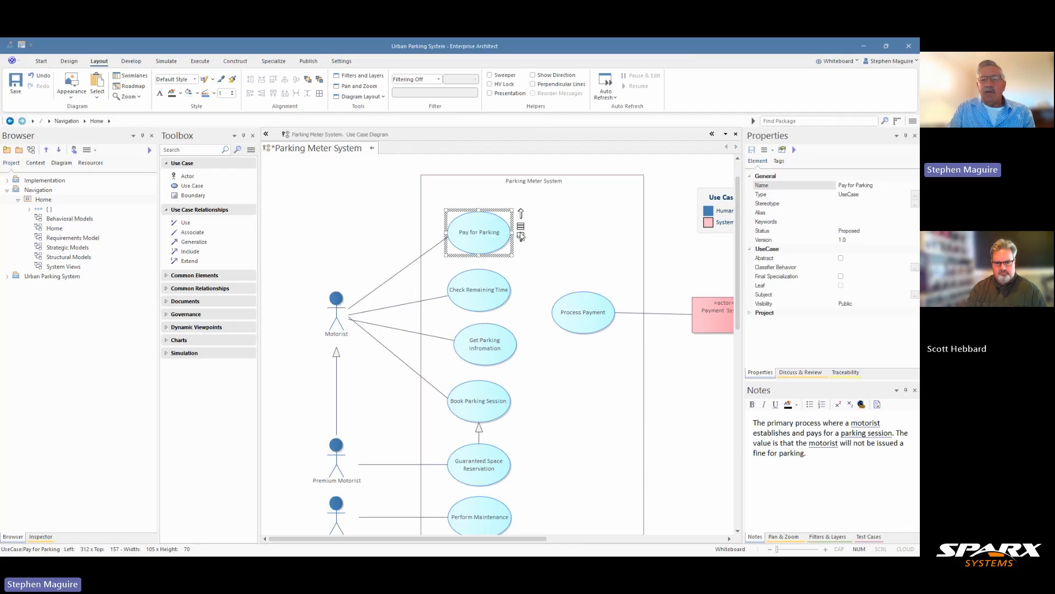
click(591, 324)
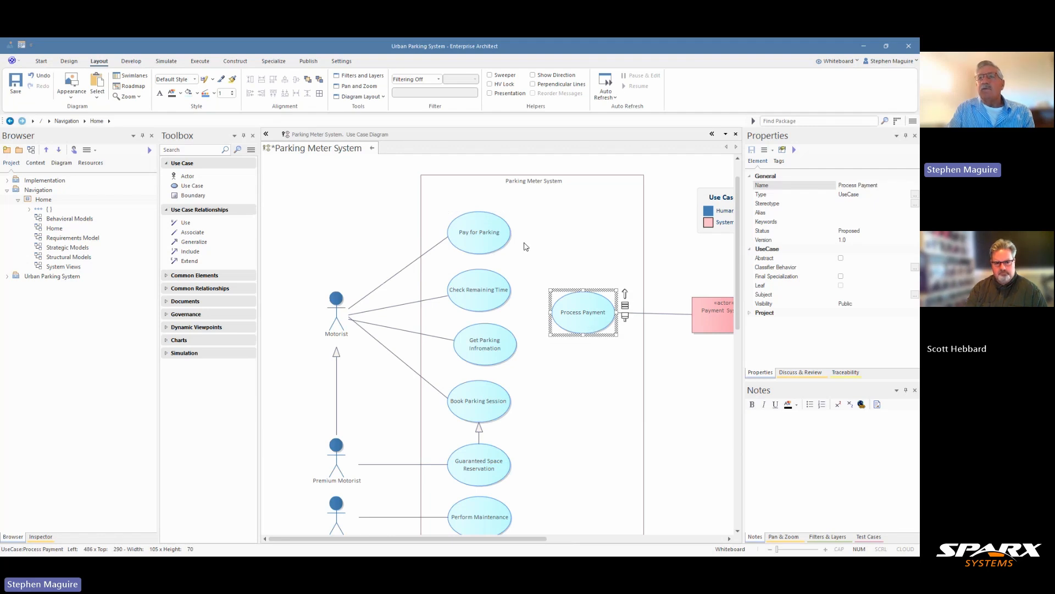
mouse_move(491, 228)
mouse_down()
mouse_move(528, 229)
mouse_move(569, 300)
mouse_up()
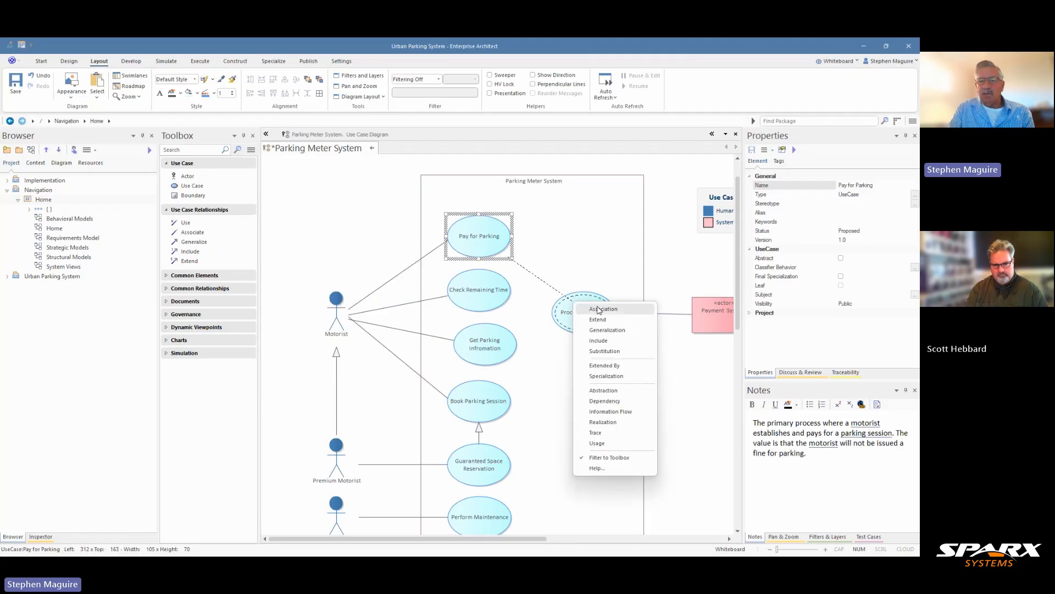
click(599, 340)
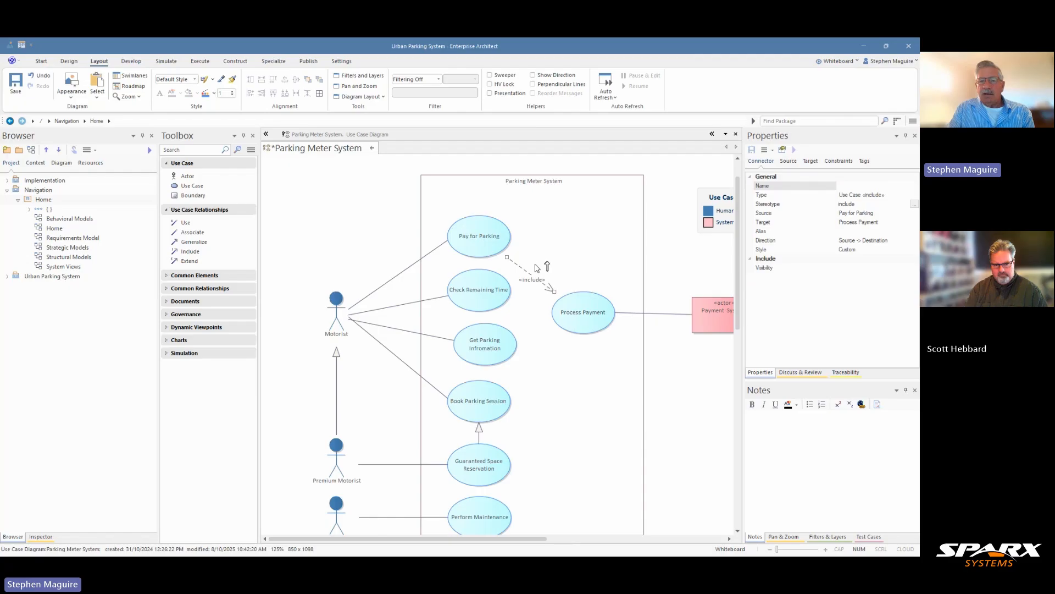
drag(554, 291, 582, 291)
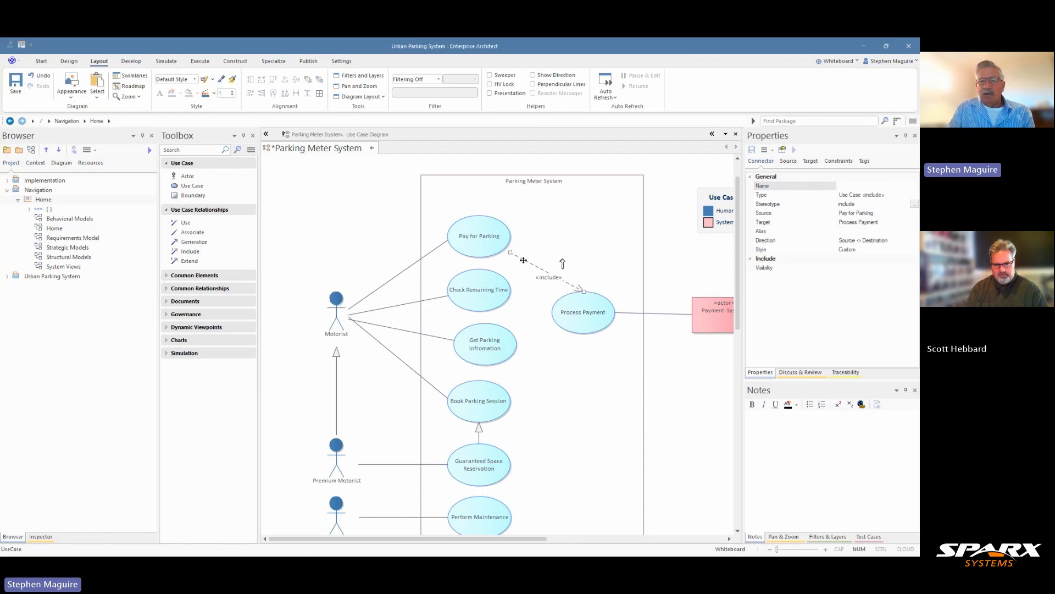
drag(510, 252, 510, 235)
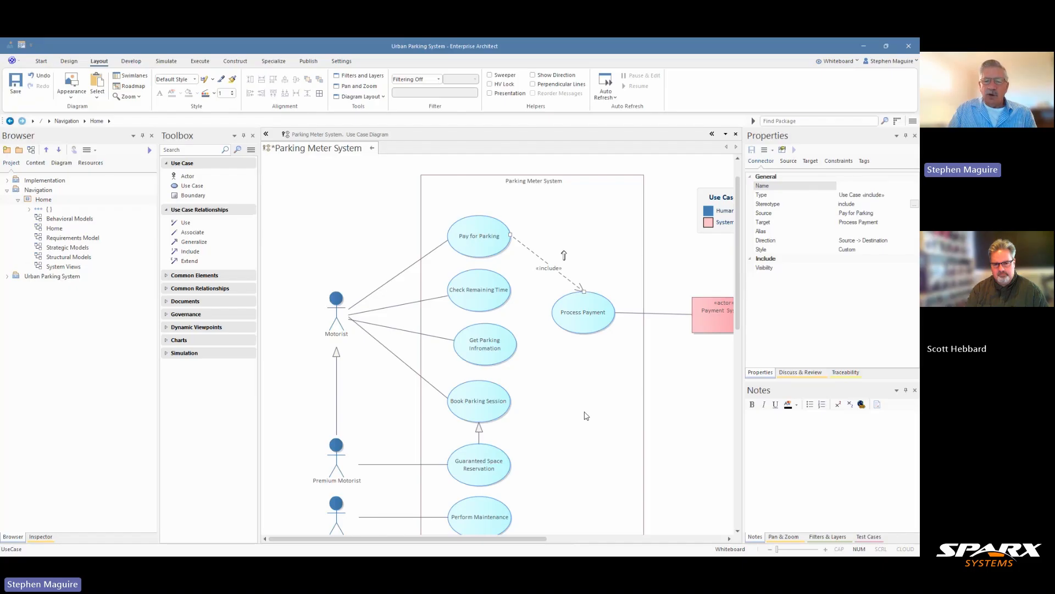
Draw an Include relationship from Guaranteed Space Reservation to Process Payment and bend it into a right-angled route
click(494, 462)
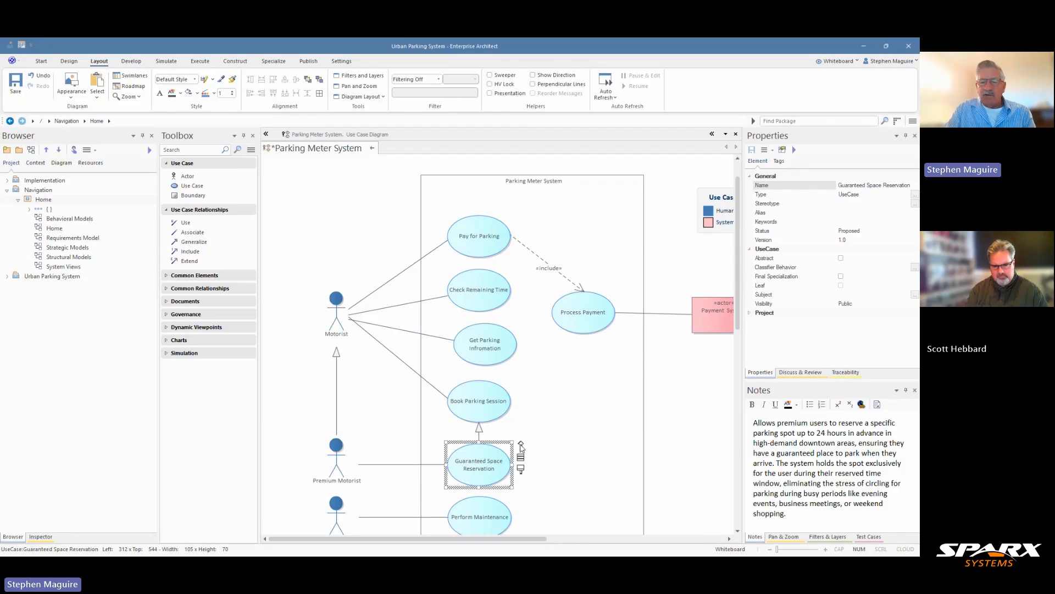
drag(521, 446, 595, 316)
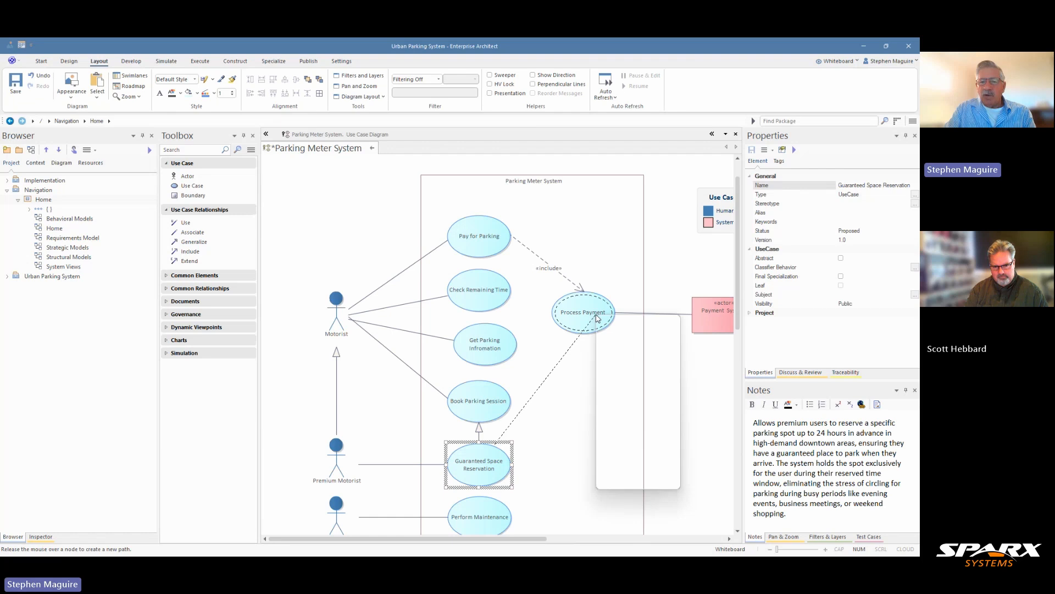
click(618, 350)
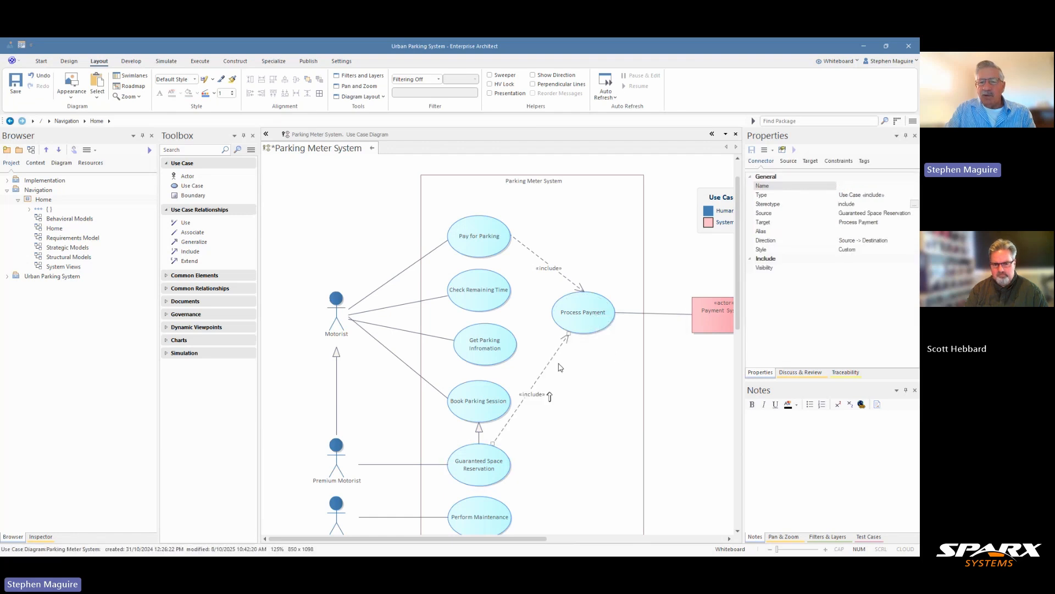
drag(543, 377, 562, 381)
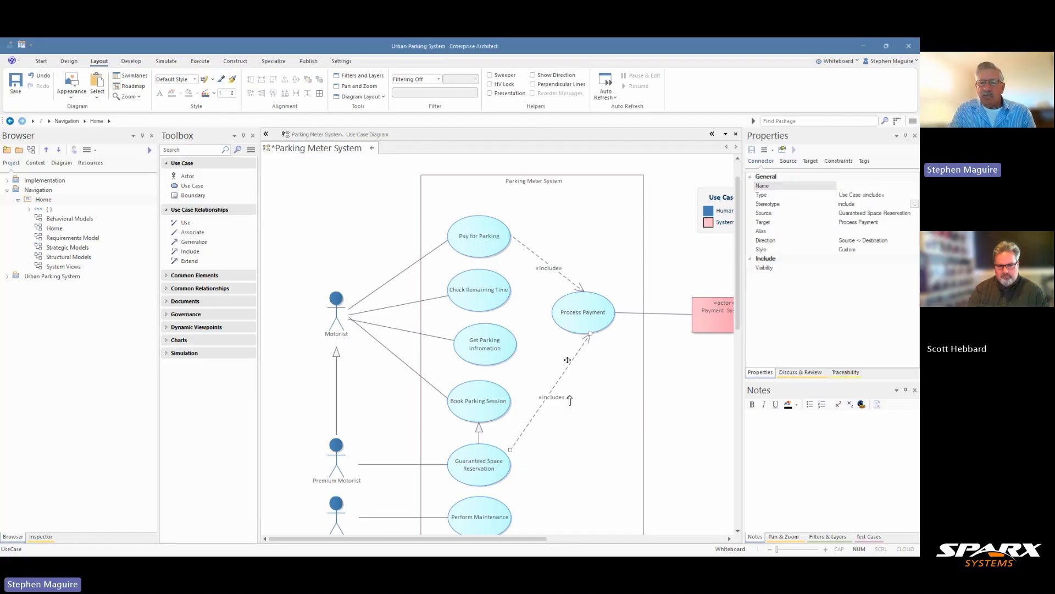
drag(567, 360, 600, 469)
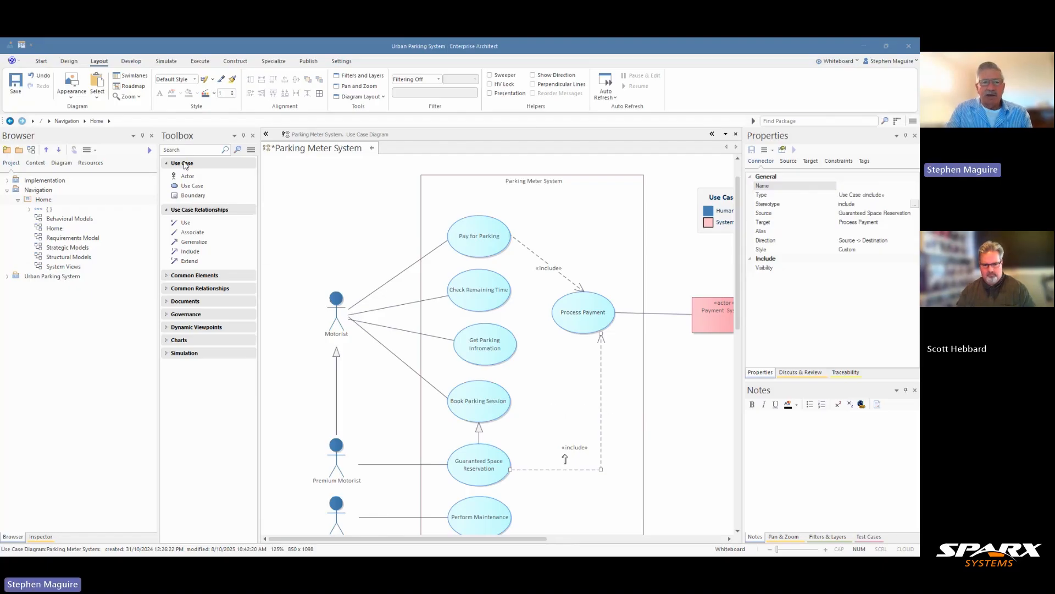
Add a One Time Booking use case beside Book Parking Session, with notes describing a single-use parking reservation with a defined end time
click(198, 187)
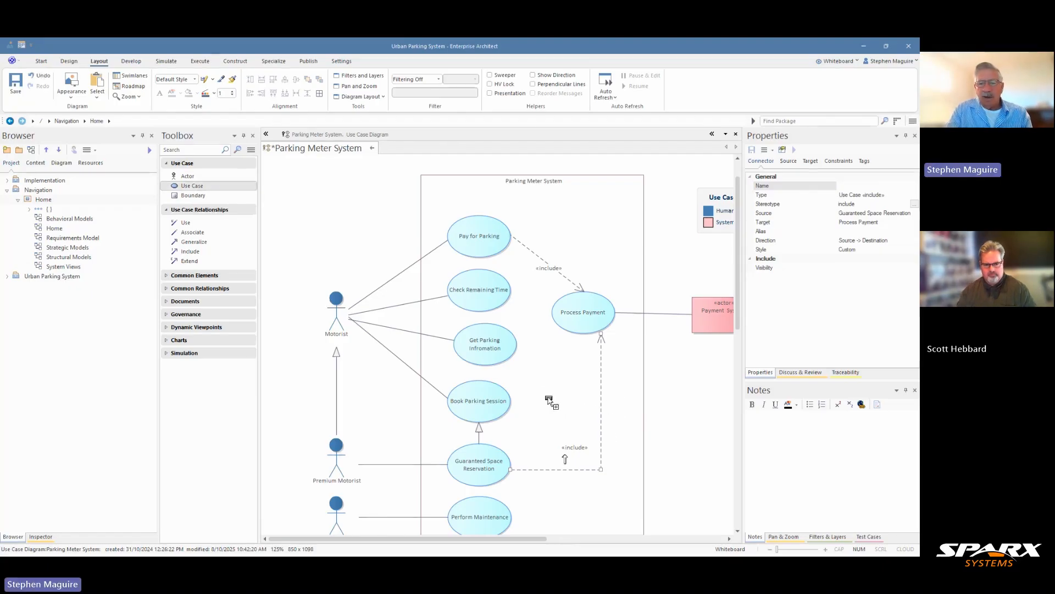
click(548, 400)
click(815, 185)
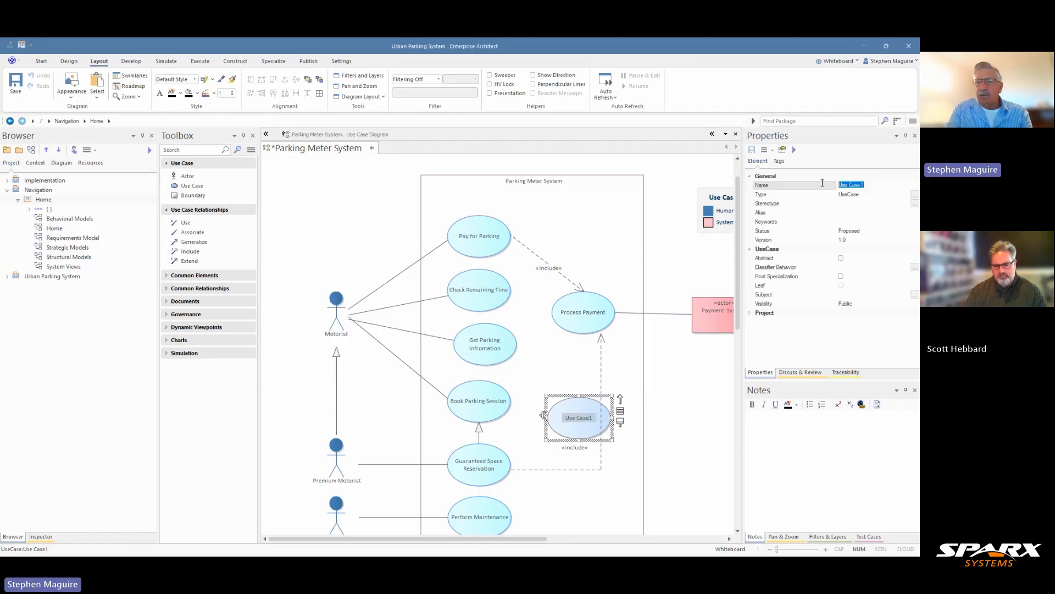
text(One Time Booking)
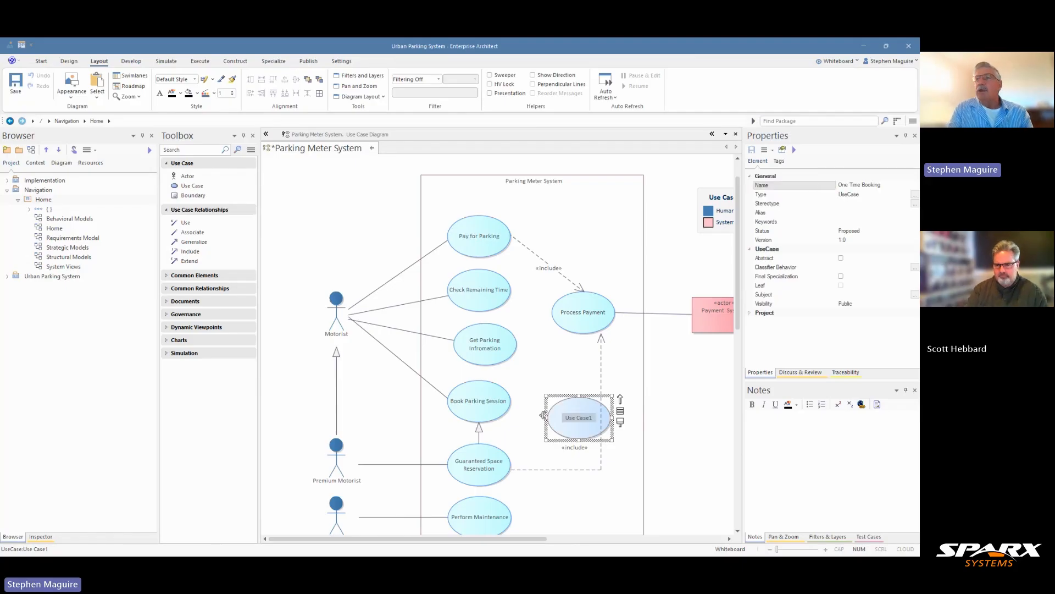
key(Return)
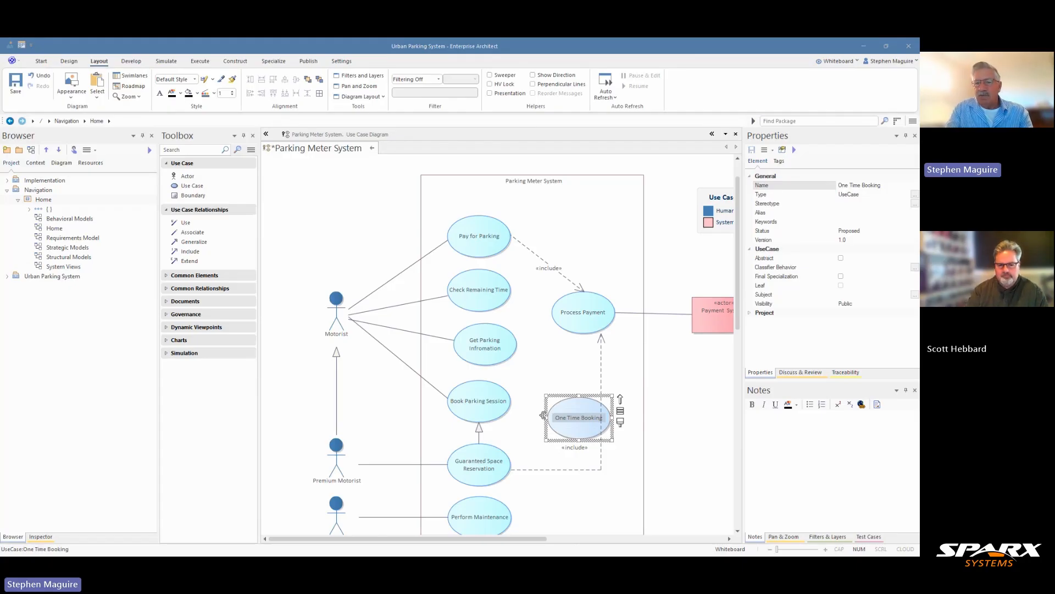
click(778, 424)
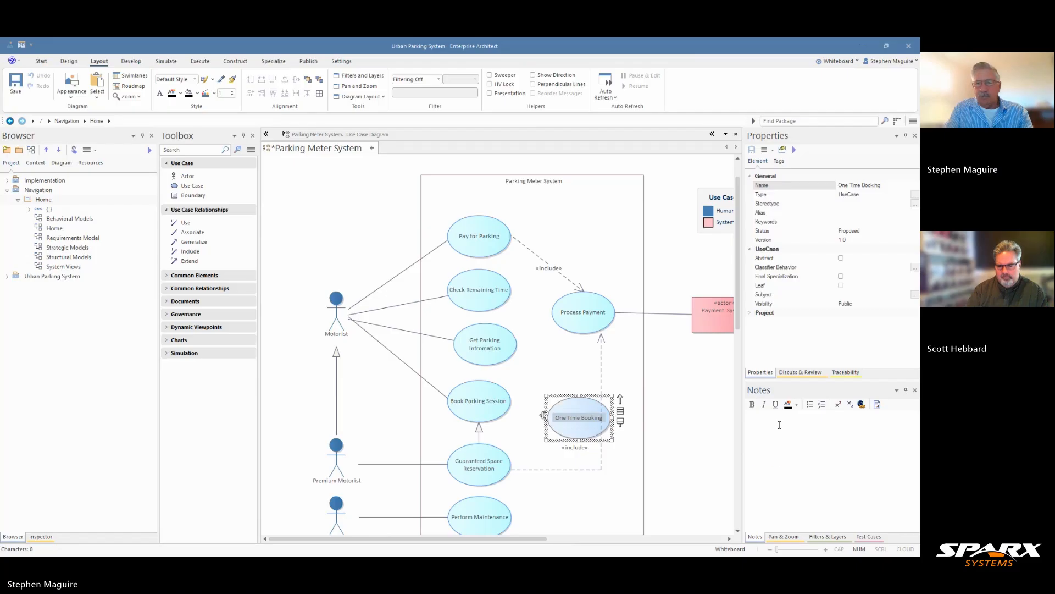
text(A single-use parking reservation for an immediate or future parking session with a defined end time. This is the most common booking type used by casual visitors and occasional parkers.)
Copy the appearance style of Book Parking Session onto the One Time Booking use case
click(463, 406)
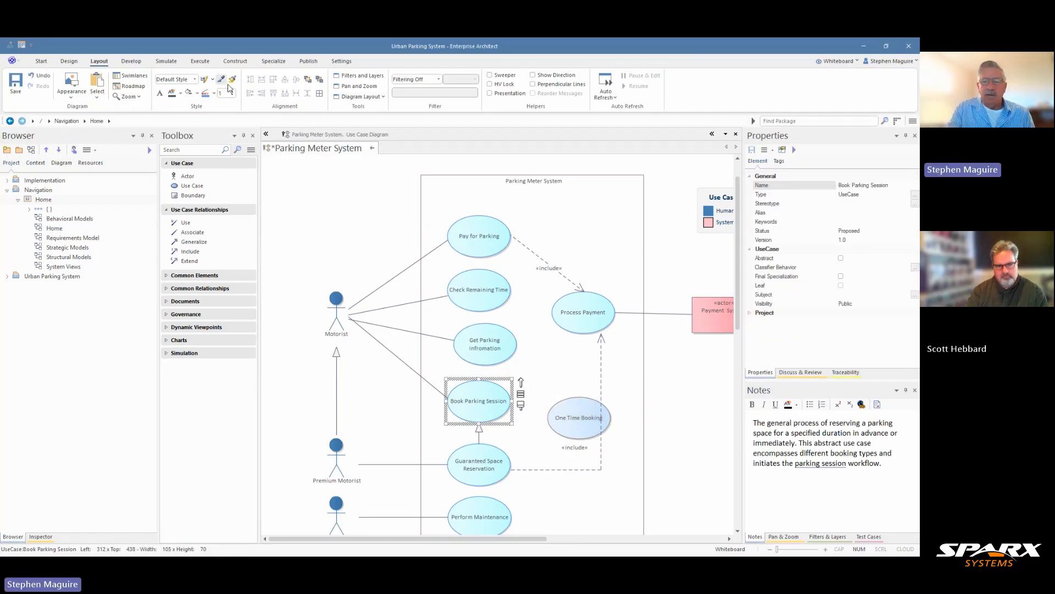
click(573, 410)
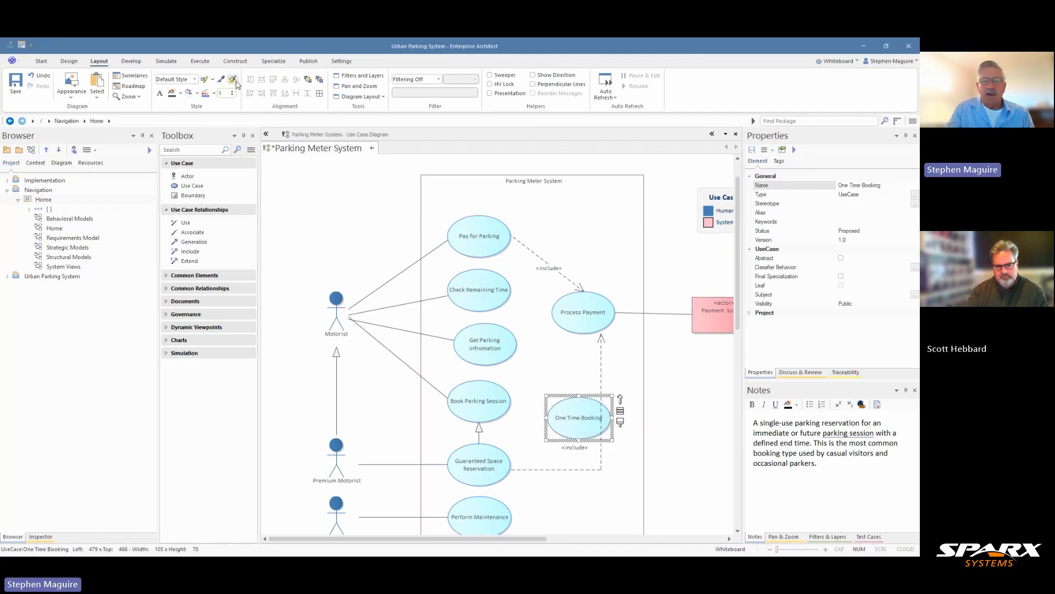
click(689, 412)
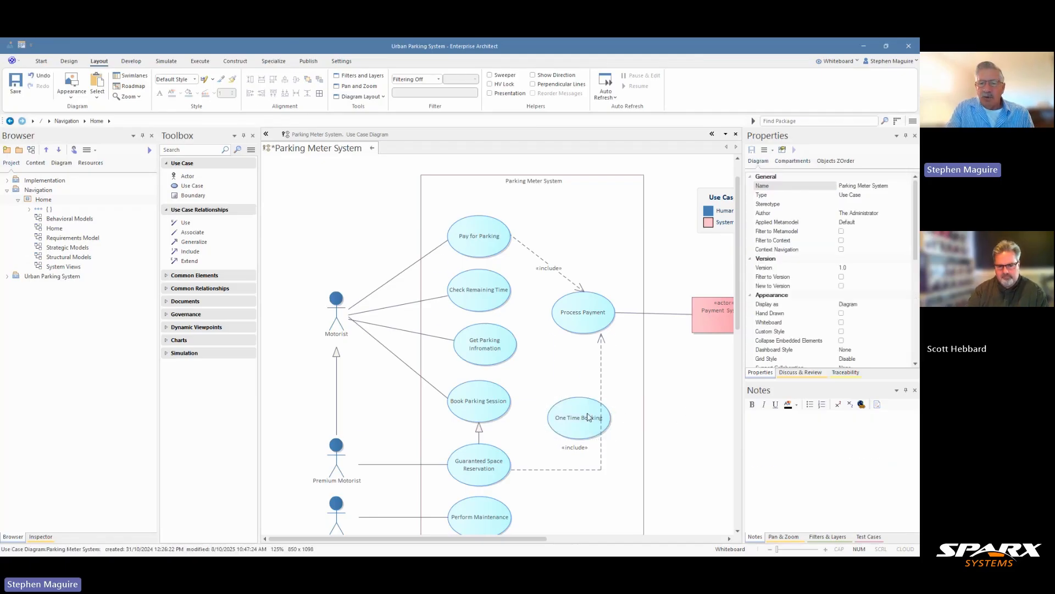
Move One Time Booking closer to Book Parking Session and shift the Guaranteed Space Reservation include line clear of it
drag(589, 418, 583, 402)
mouse_move(601, 364)
mouse_down()
mouse_move(628, 365)
mouse_move(620, 360)
mouse_up()
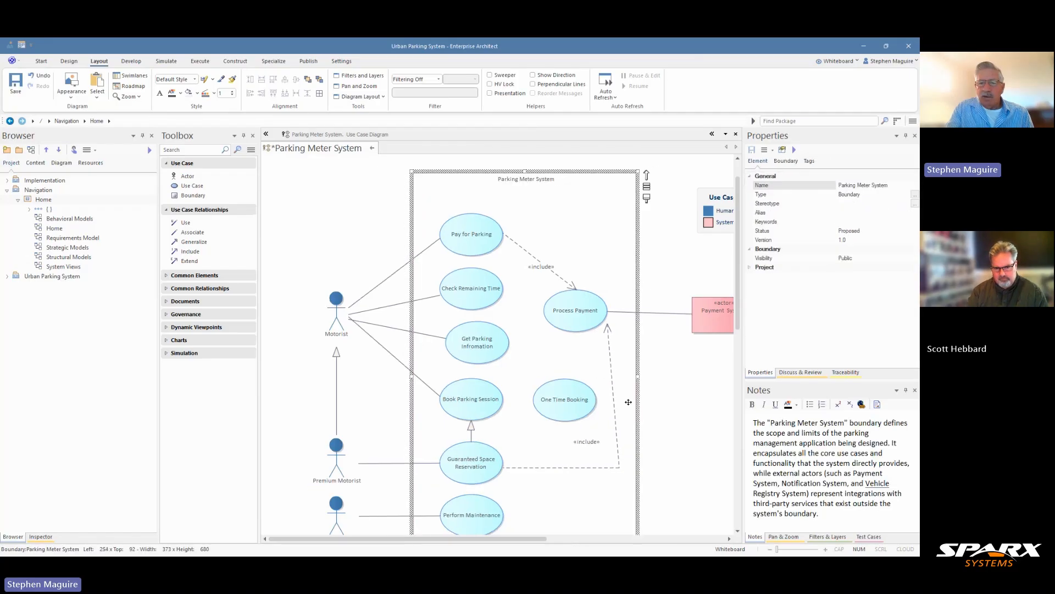
click(629, 402)
drag(576, 405, 573, 407)
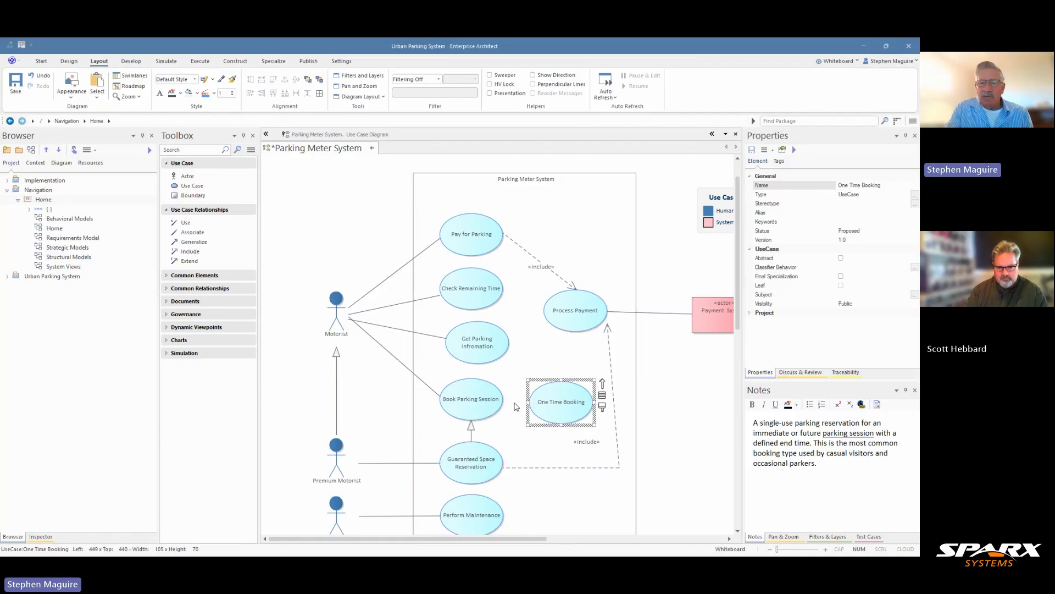
Draw a Generalization from One Time Booking to Book Parking Session and nudge One Time Booking slightly upward
drag(602, 384, 492, 402)
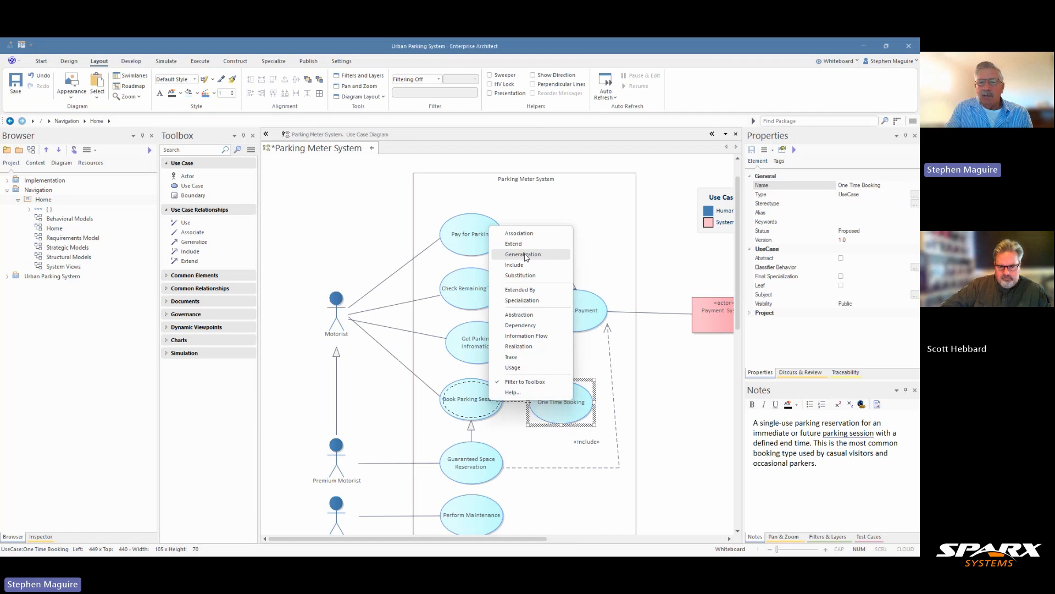
click(526, 254)
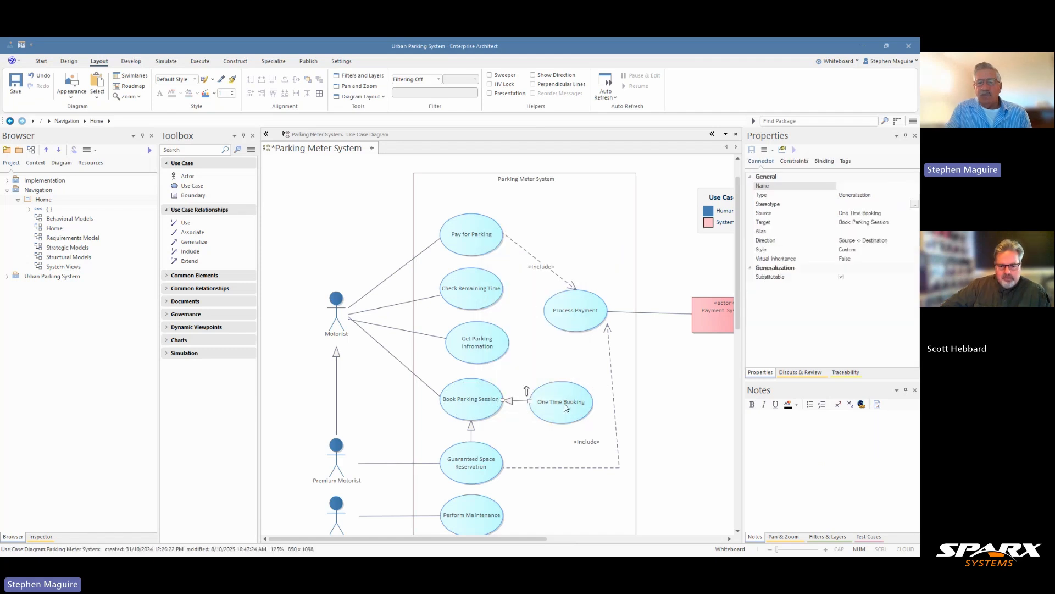
drag(572, 403, 570, 396)
click(664, 399)
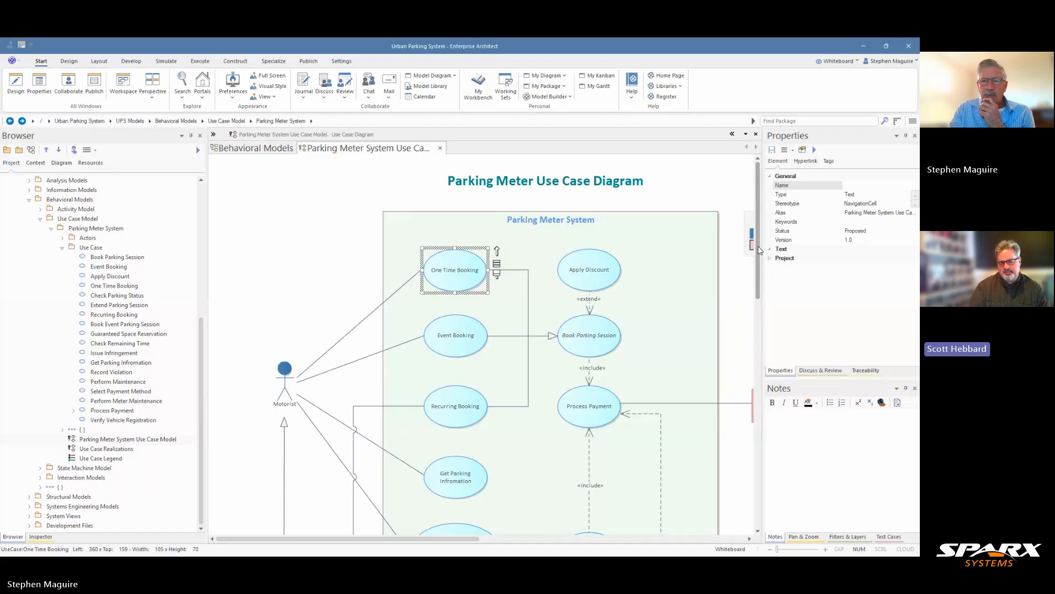
Examine the Parking Meter System Use Case Model diagram, including its bookings, actors and the notes of Record Violation and Verify Vehicle Registration
drag(757, 246, 752, 275)
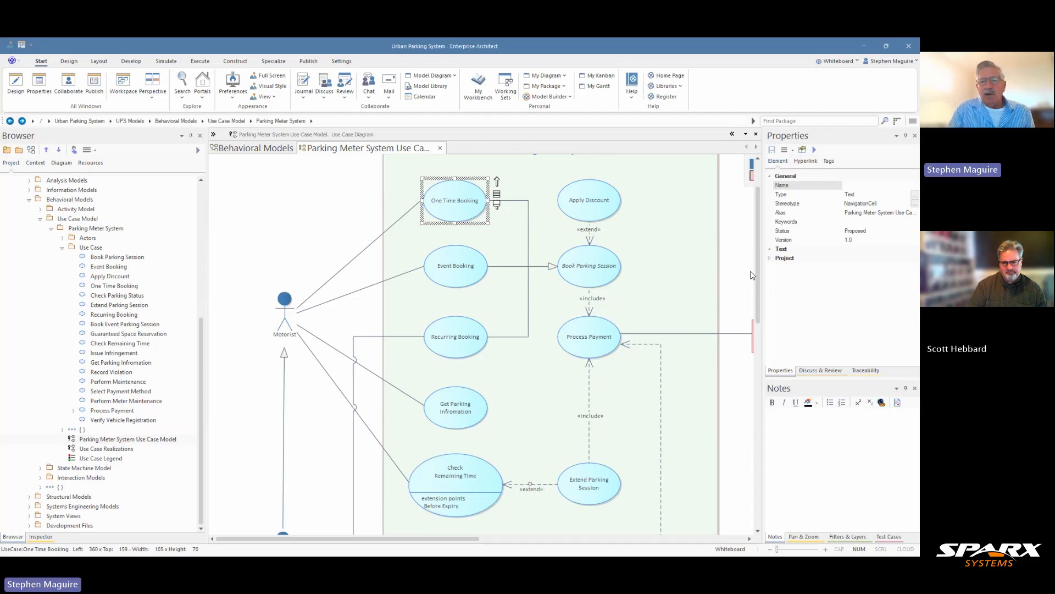
scroll(760, 275, up, 1)
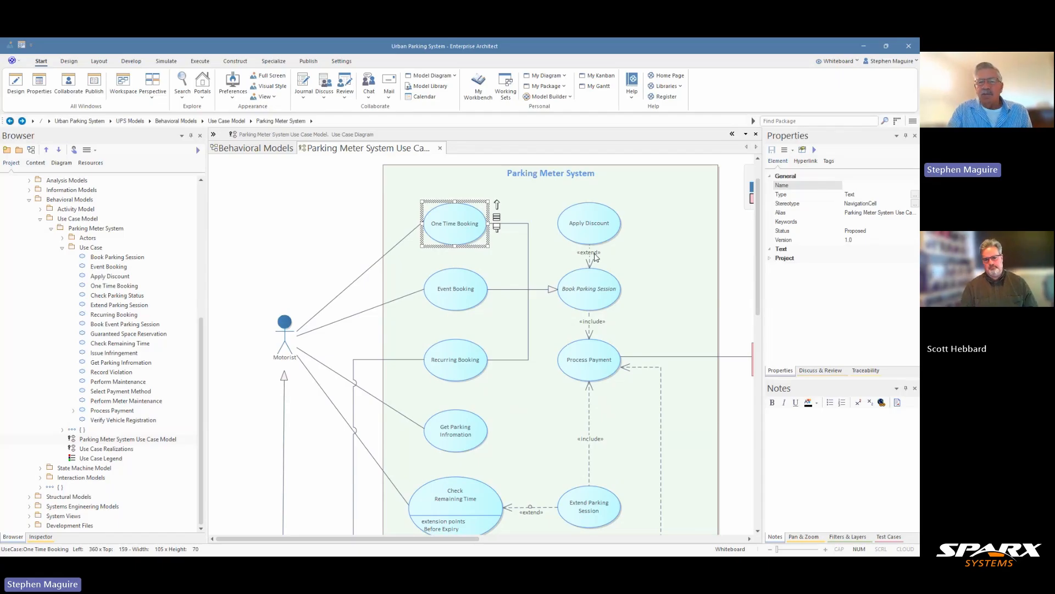
mouse_move(759, 218)
mouse_down()
mouse_move(759, 262)
mouse_move(759, 219)
mouse_up()
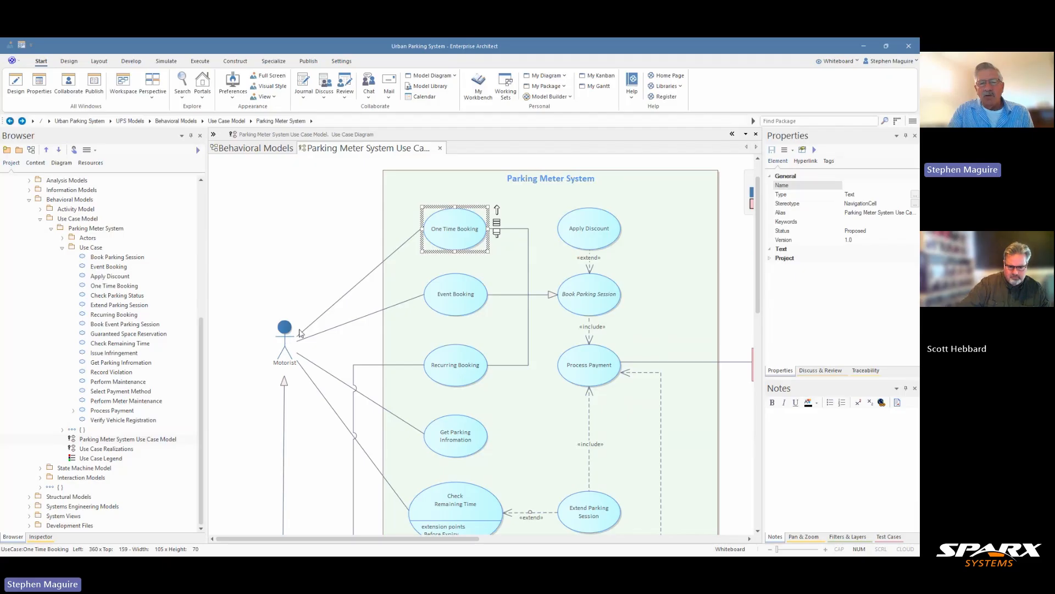
scroll(305, 337, down, 3)
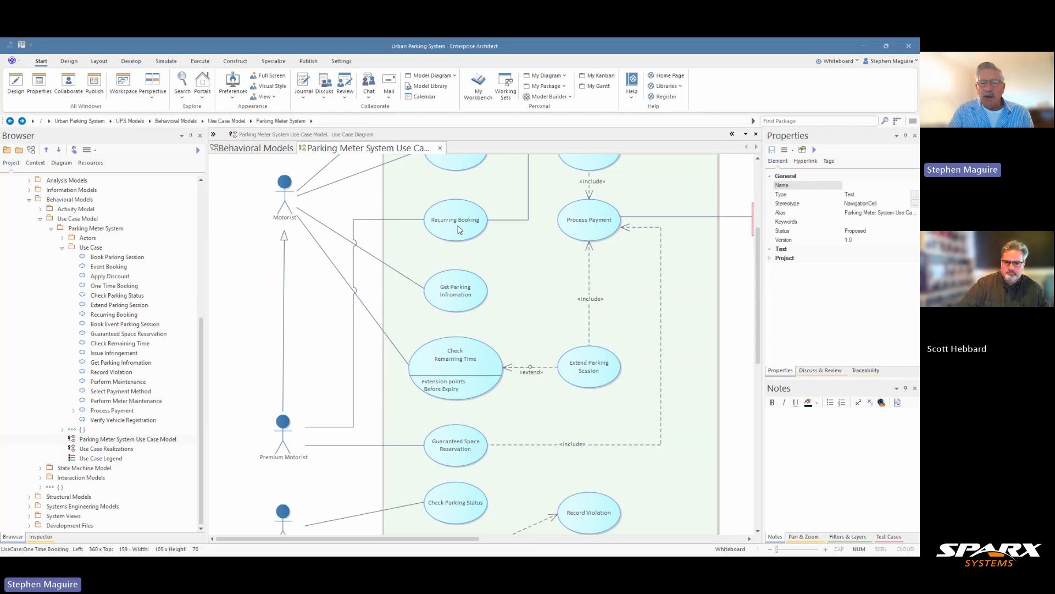
drag(759, 247, 759, 288)
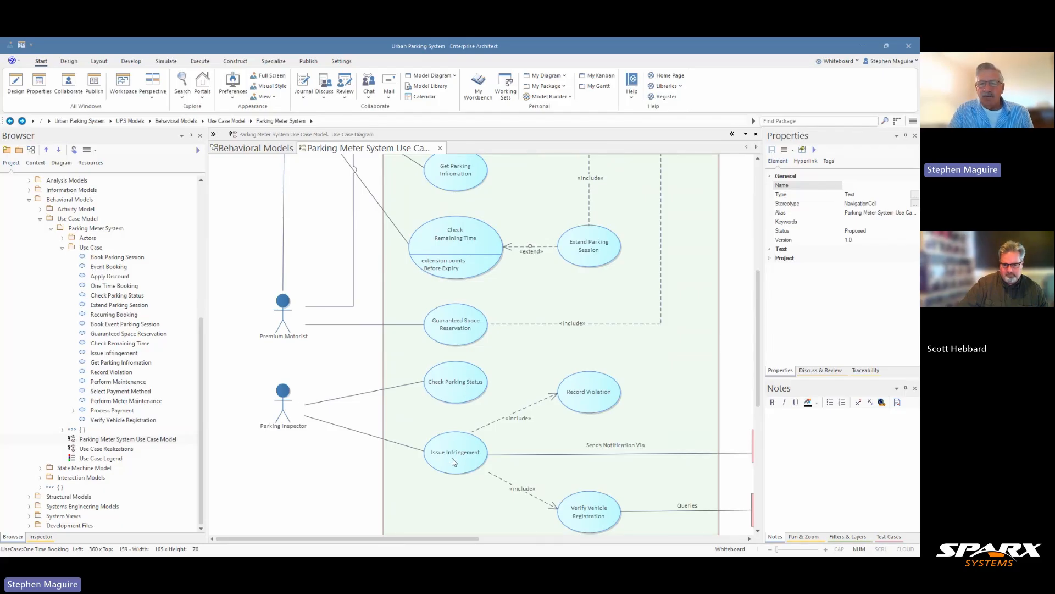
click(599, 396)
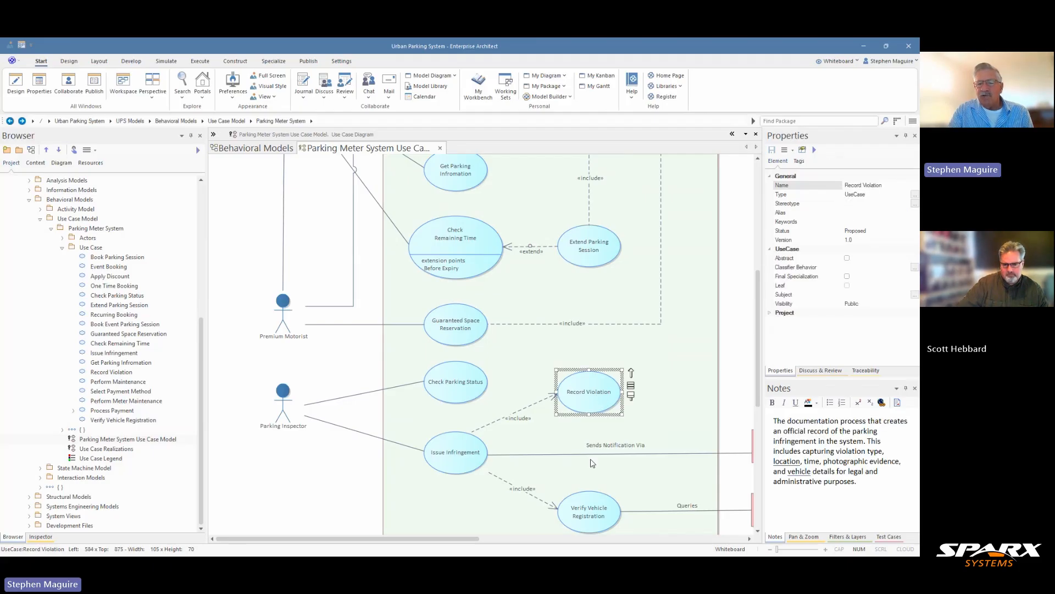
click(592, 515)
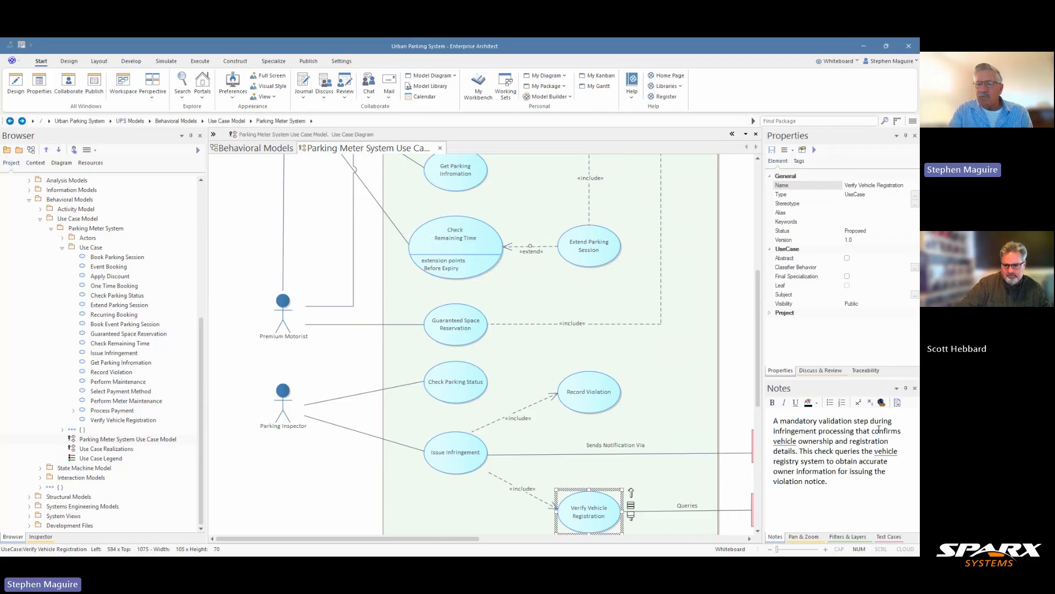
drag(443, 539, 489, 538)
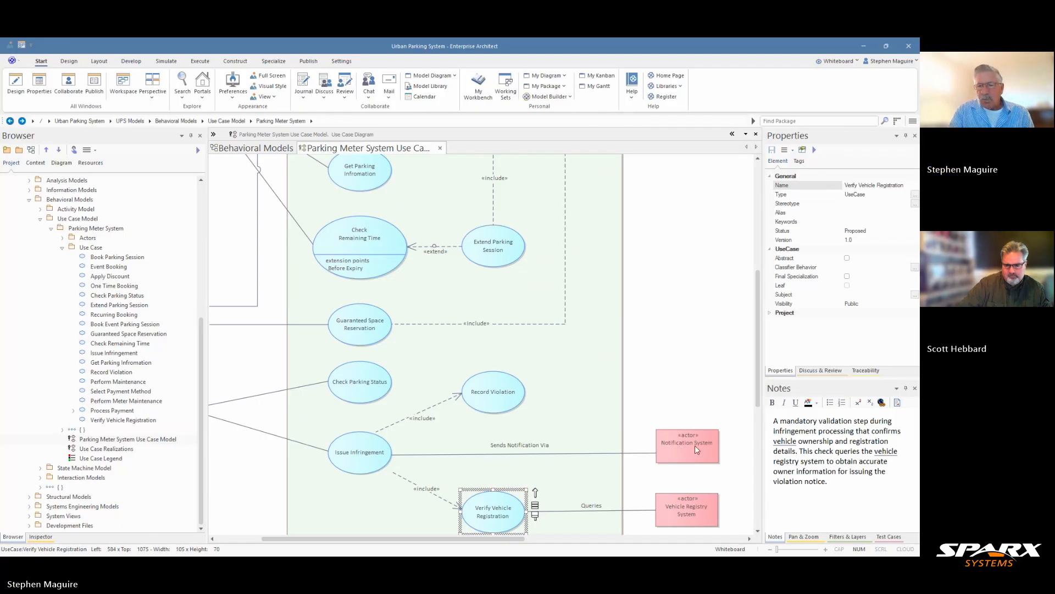
drag(761, 368, 753, 267)
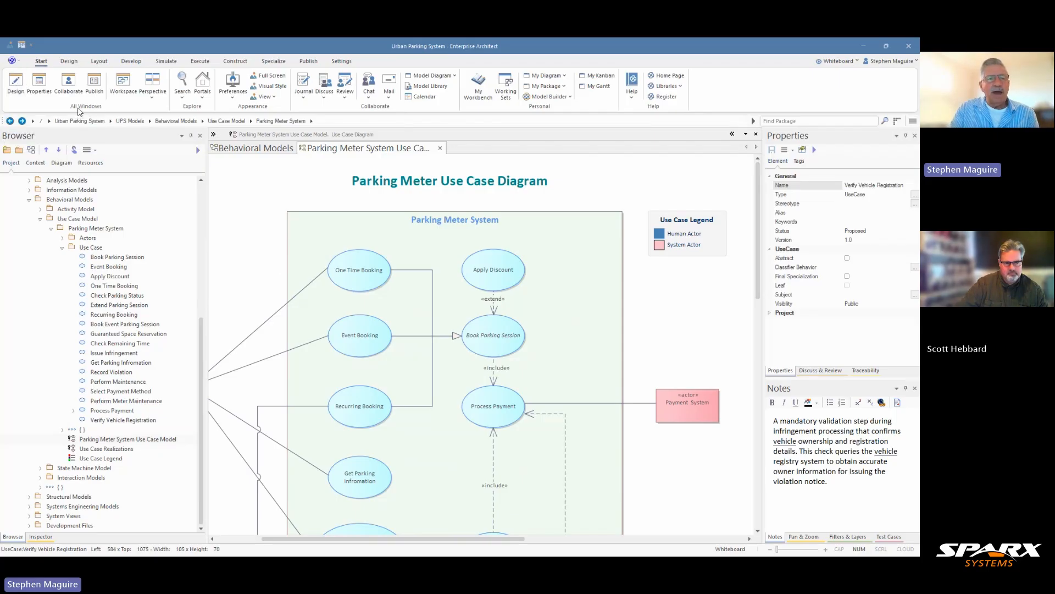
Show the Responsibilities of the Verify Vehicle Registration use case, bring up its scenarios list and widen the docked view
click(22, 89)
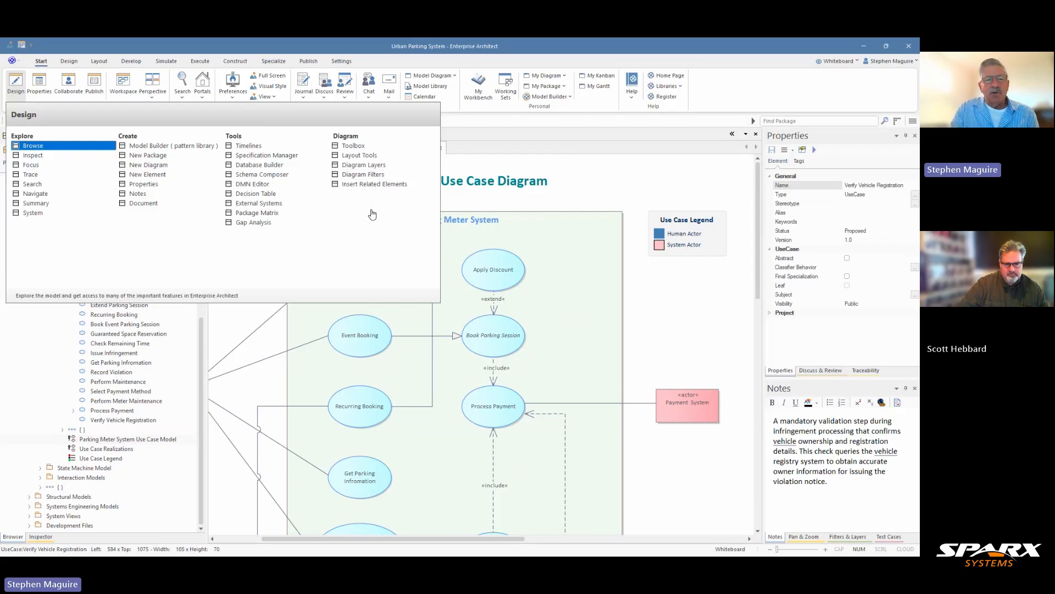
click(41, 85)
click(40, 86)
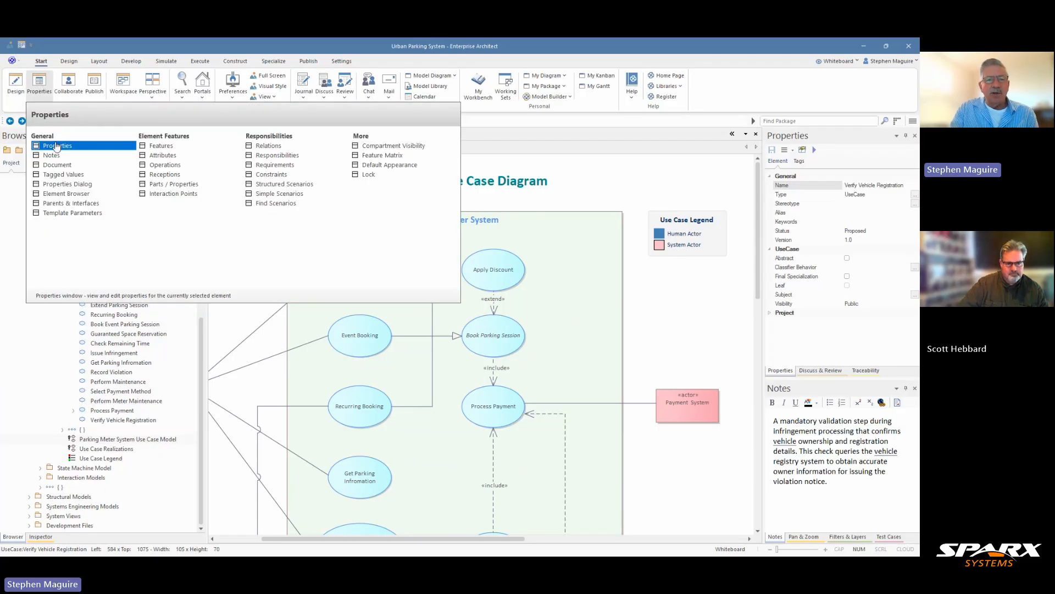
click(278, 157)
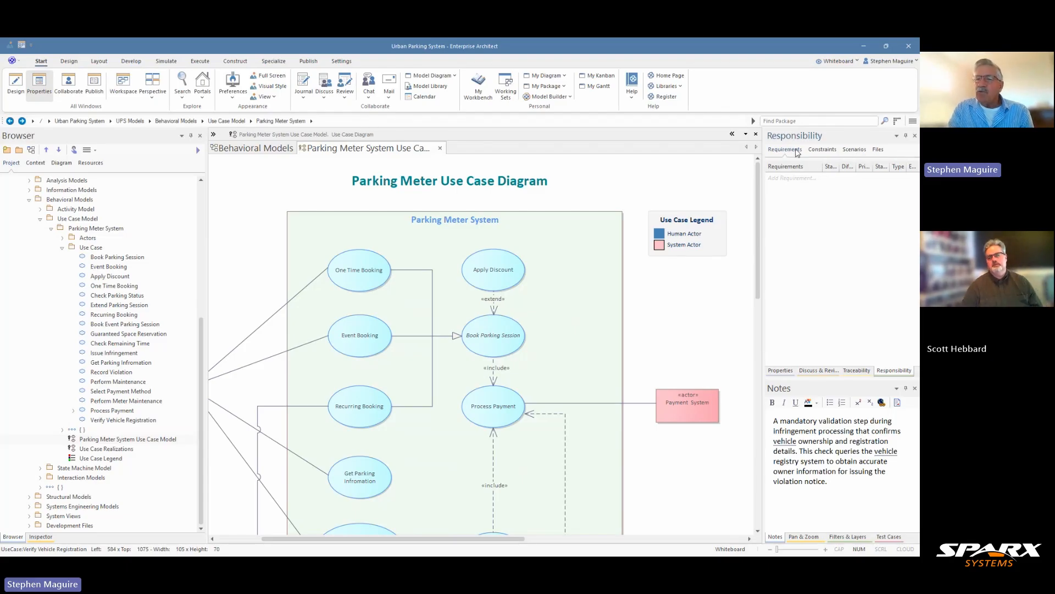
click(855, 151)
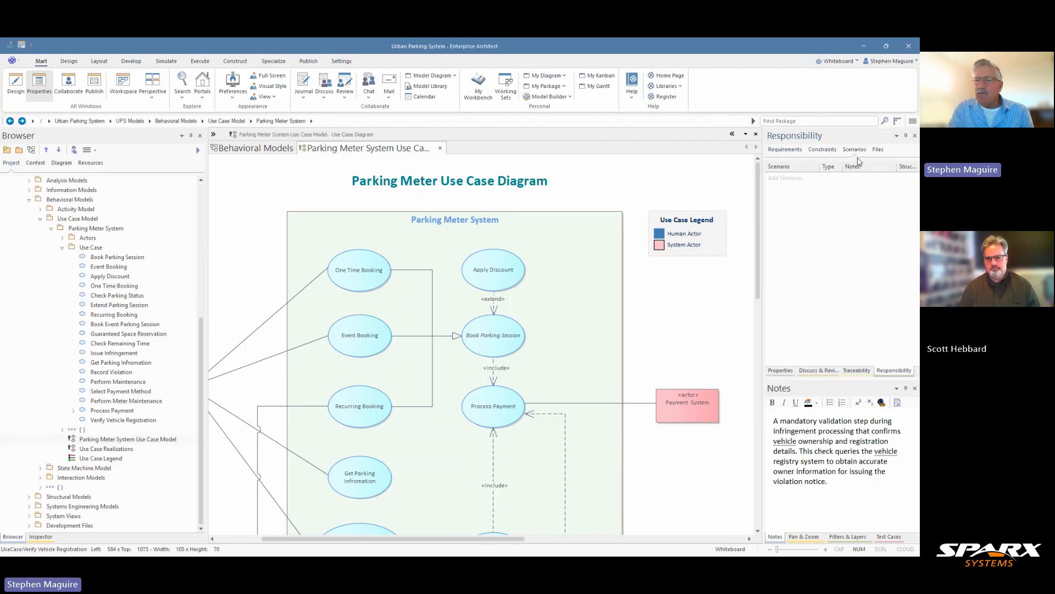
click(783, 183)
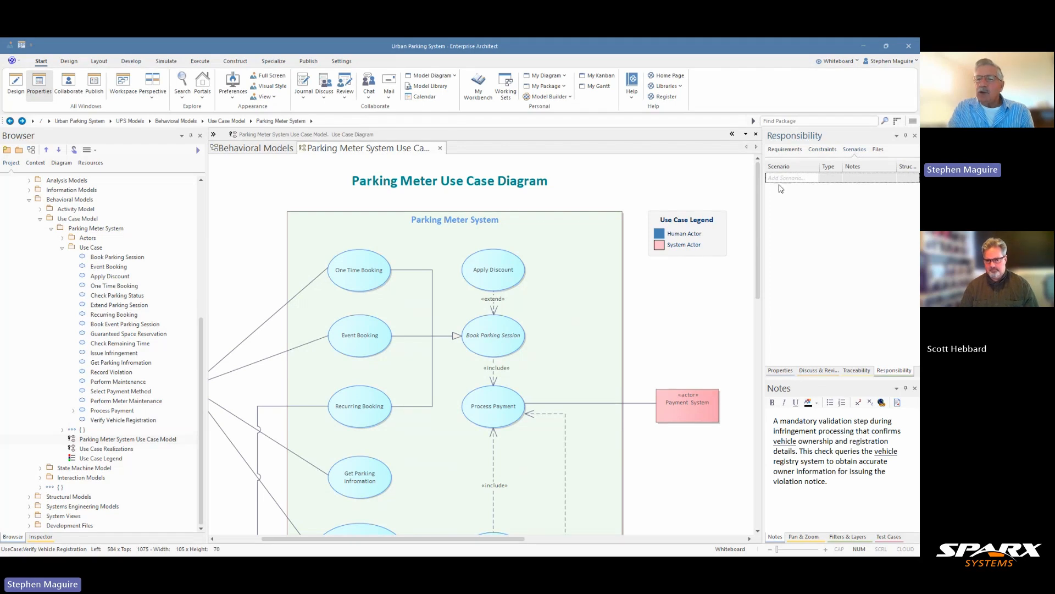
drag(764, 228, 722, 228)
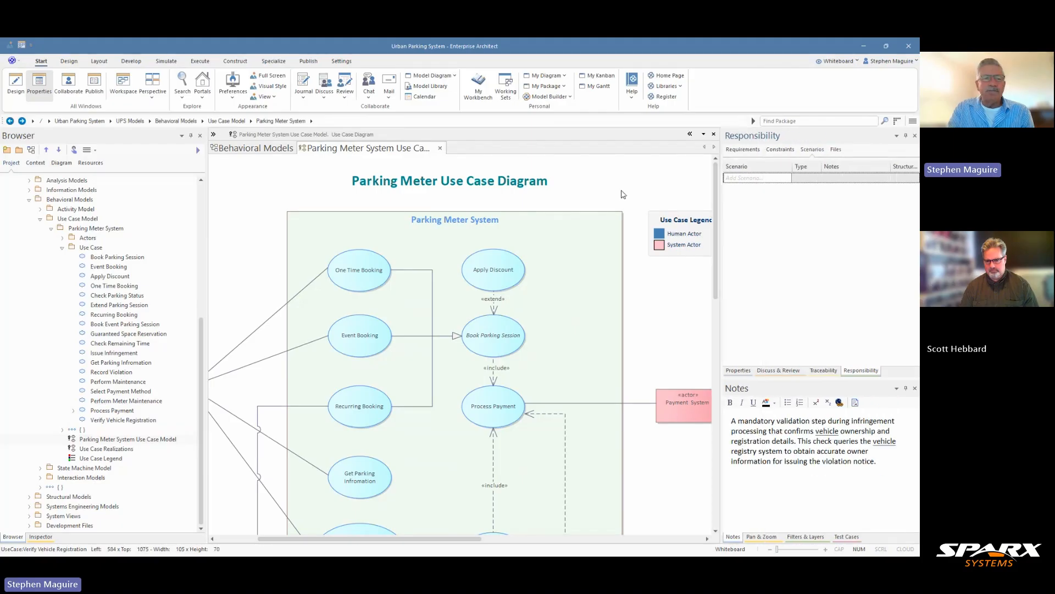
Add a scenario named Basic Path to the Verify Vehicle Registration use case
click(69, 61)
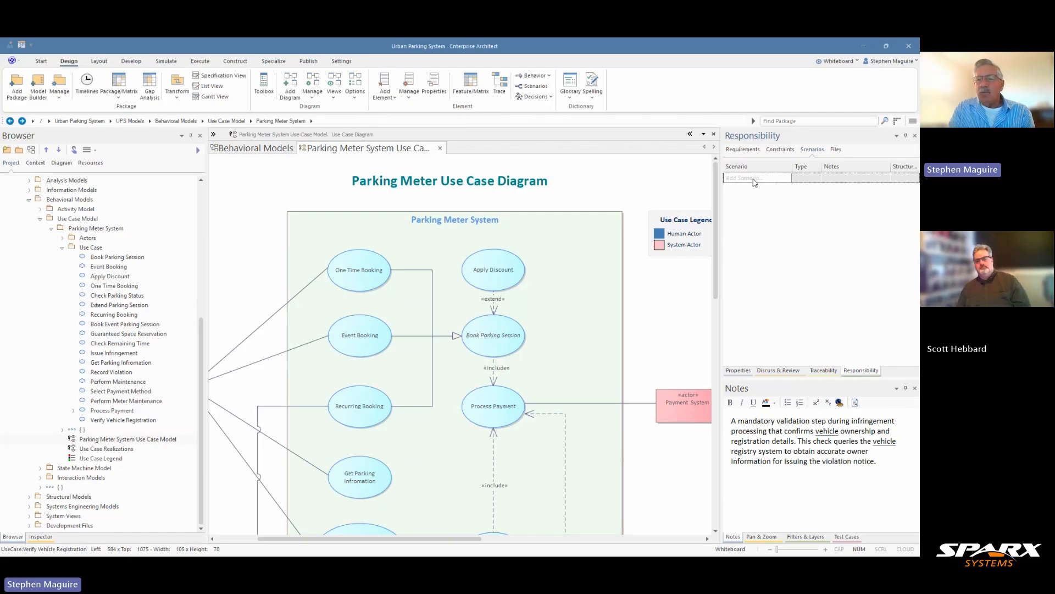
click(754, 178)
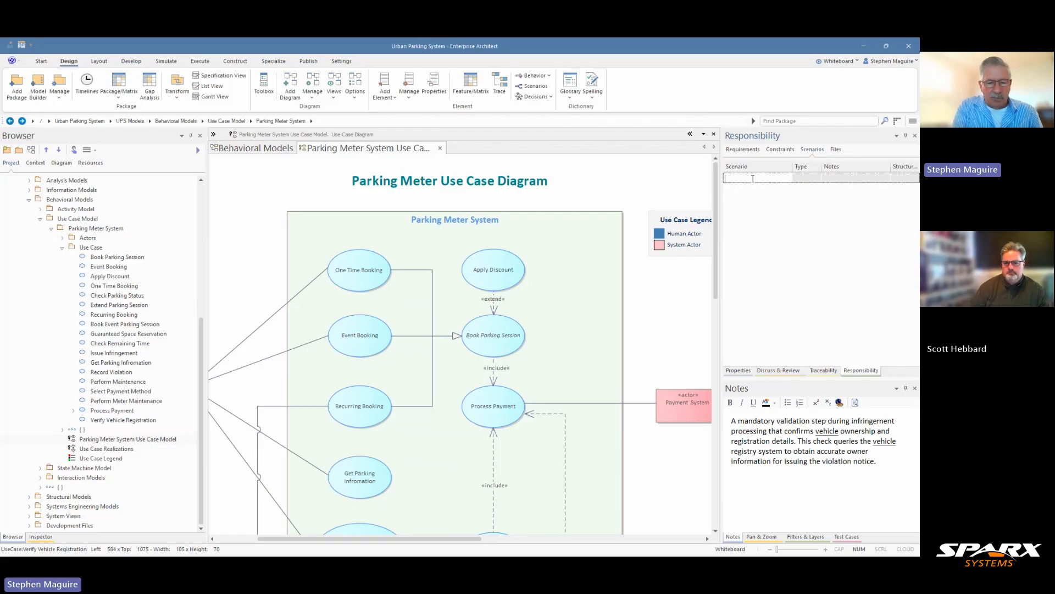
text(Basic Path)
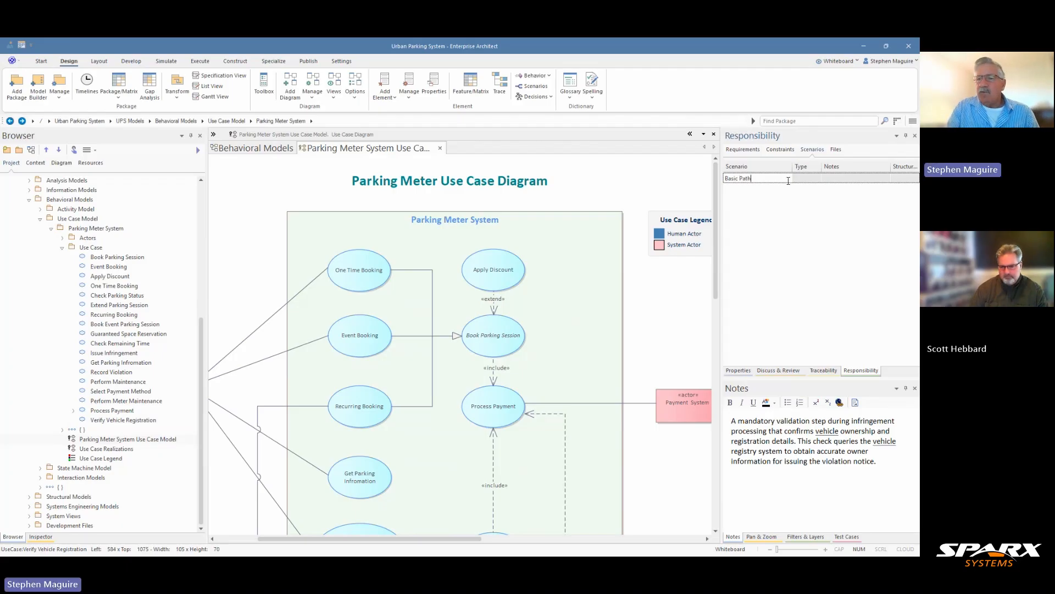
key(Return)
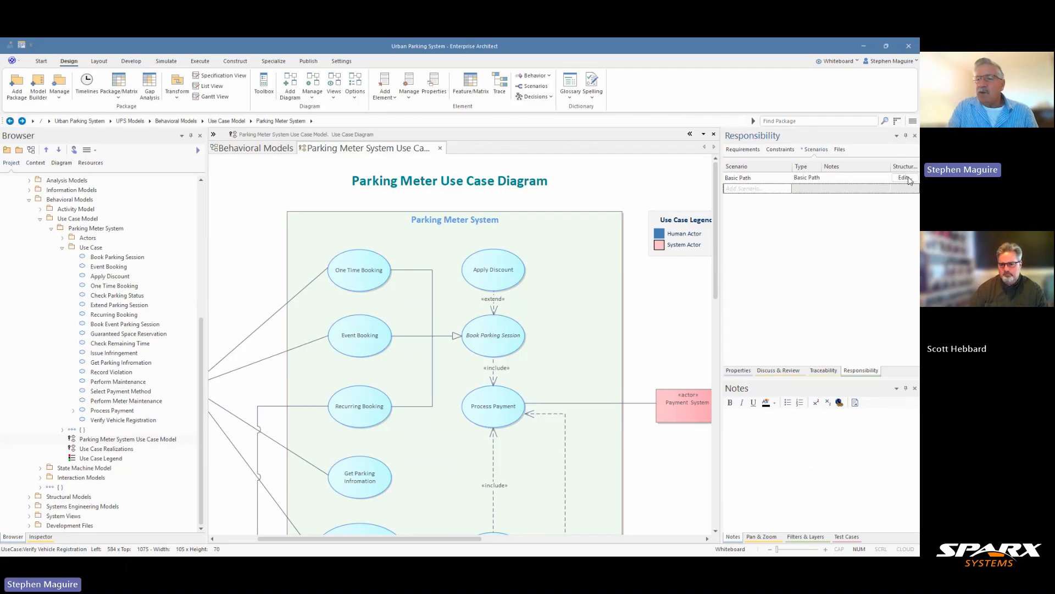
Widen the Structured Scenario column and open the Basic Path scenario for structured editing
drag(722, 250, 704, 251)
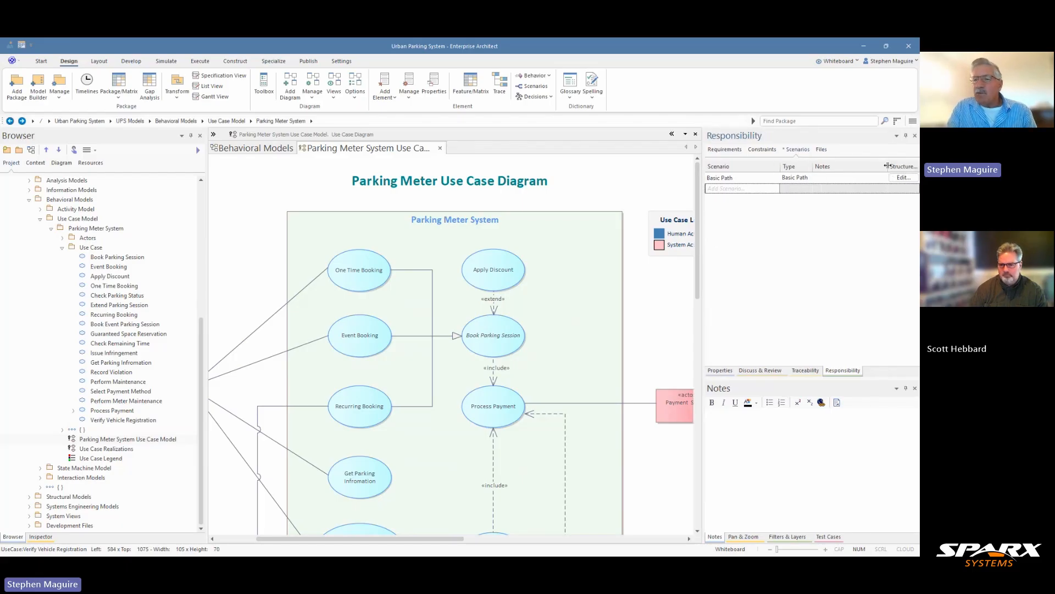
drag(888, 165, 862, 165)
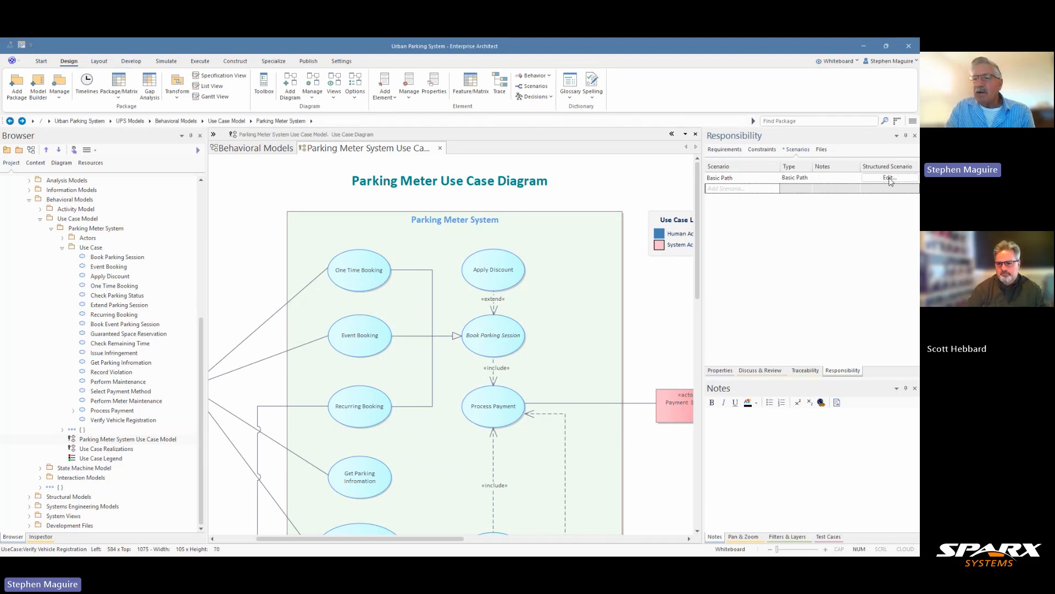
click(890, 178)
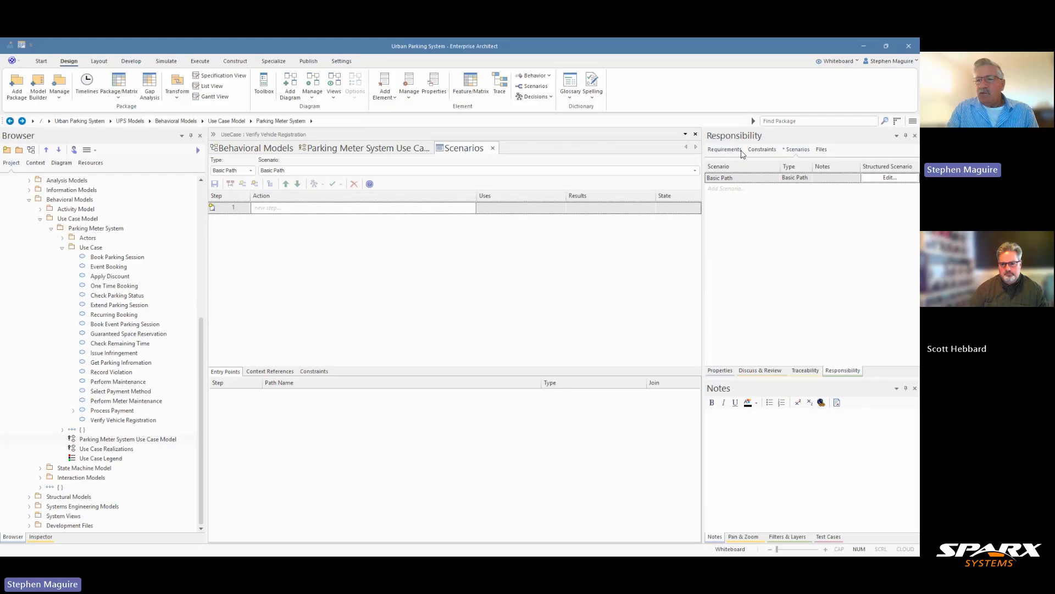
Enter the note "The sunny scenario where...." for the Basic Path scenario
click(836, 180)
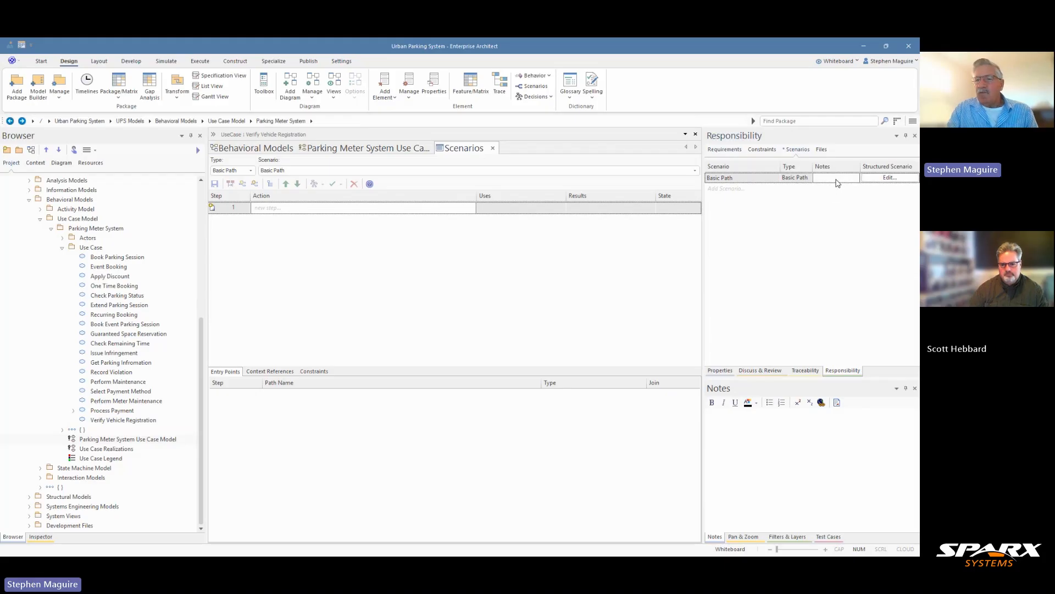
click(729, 425)
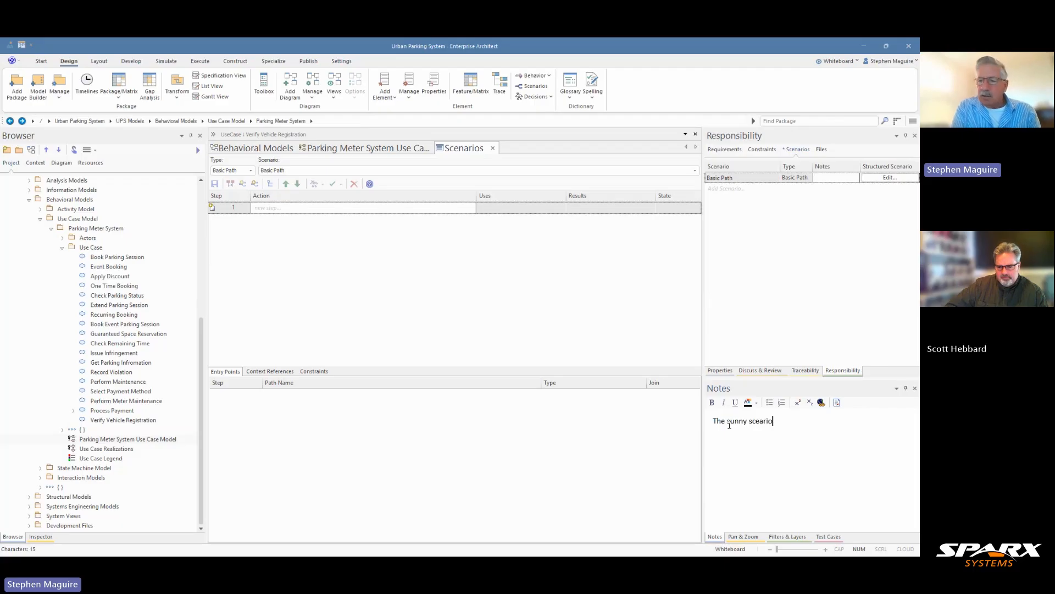
key(BackSpace)
key(BackSpace)
text(nario where....)
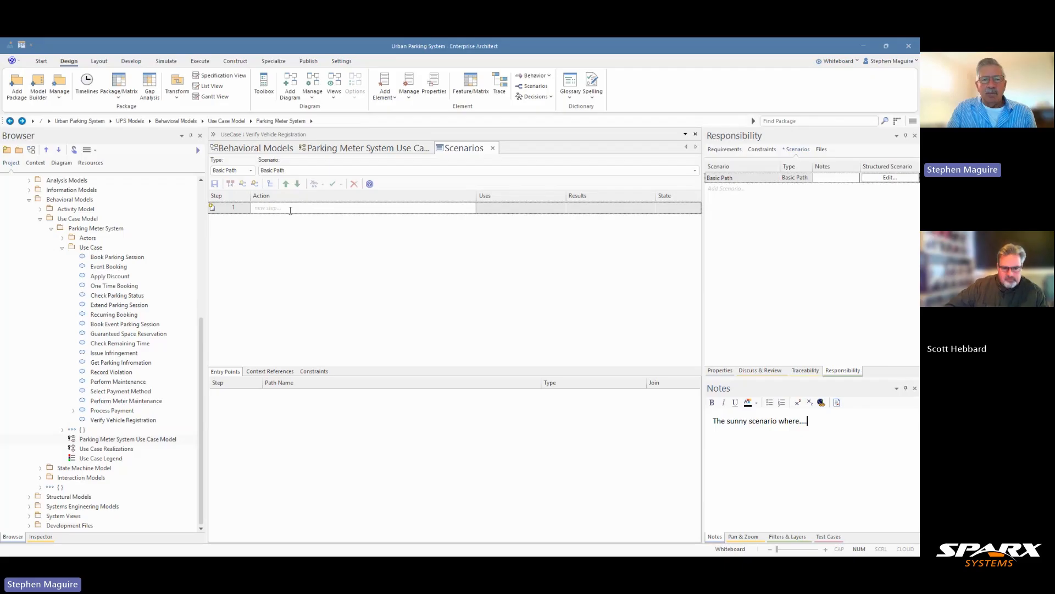
Add Basic Path step 1 with the action 'The motorist approaches the physical parking meter and presses the "Start" button.'
click(290, 210)
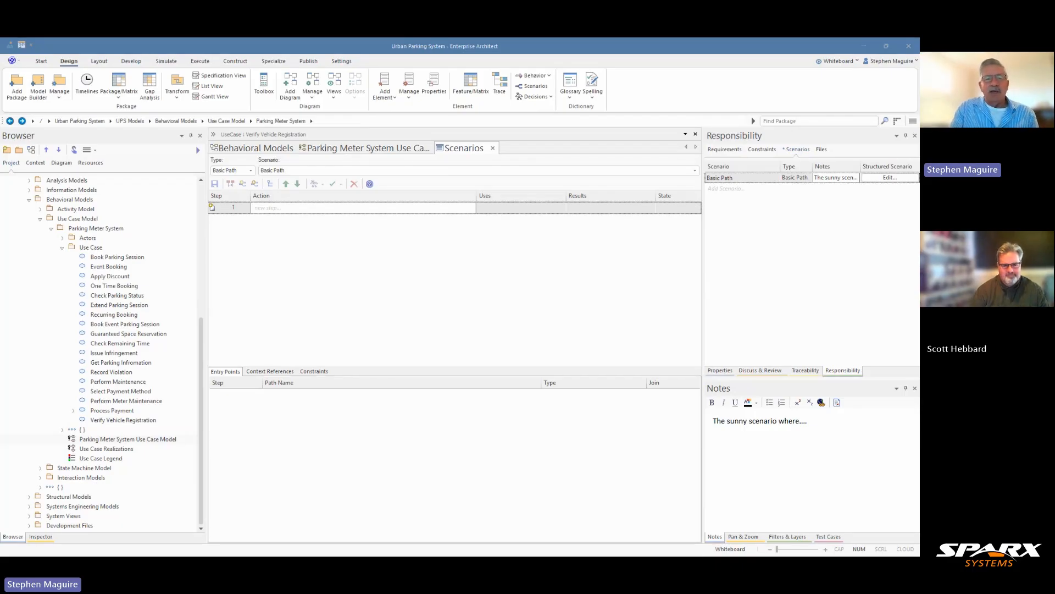
click(323, 208)
text(The motorist approaches the physical parking meter and presses the "Start" button.)
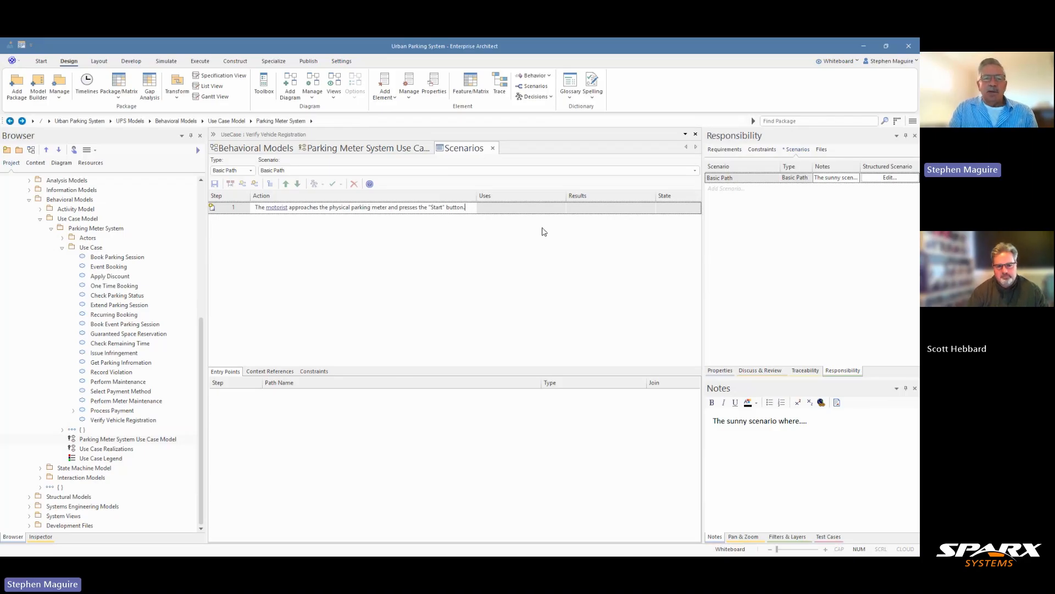
click(277, 214)
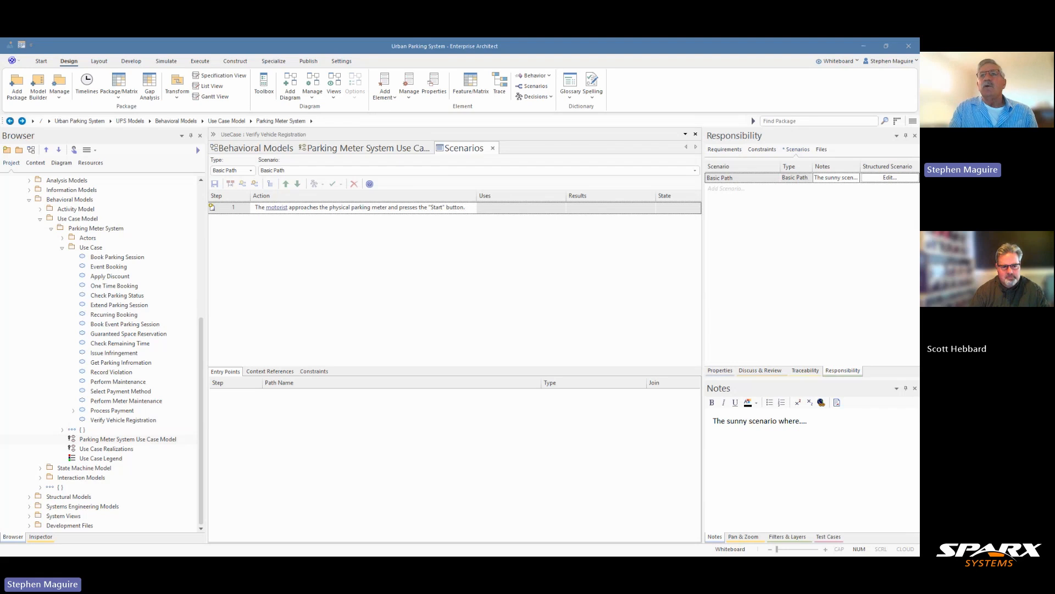
key(Return)
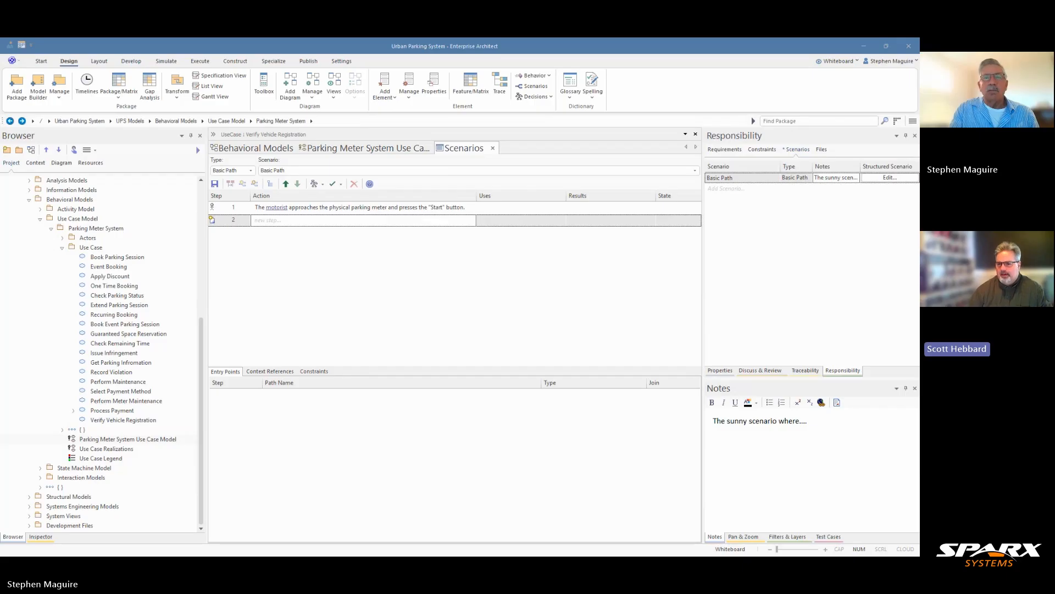
Add step 2, 'The system displays "Welcome. Enter vehicle registration number" on the meter screen.', and widen the Action column
click(461, 222)
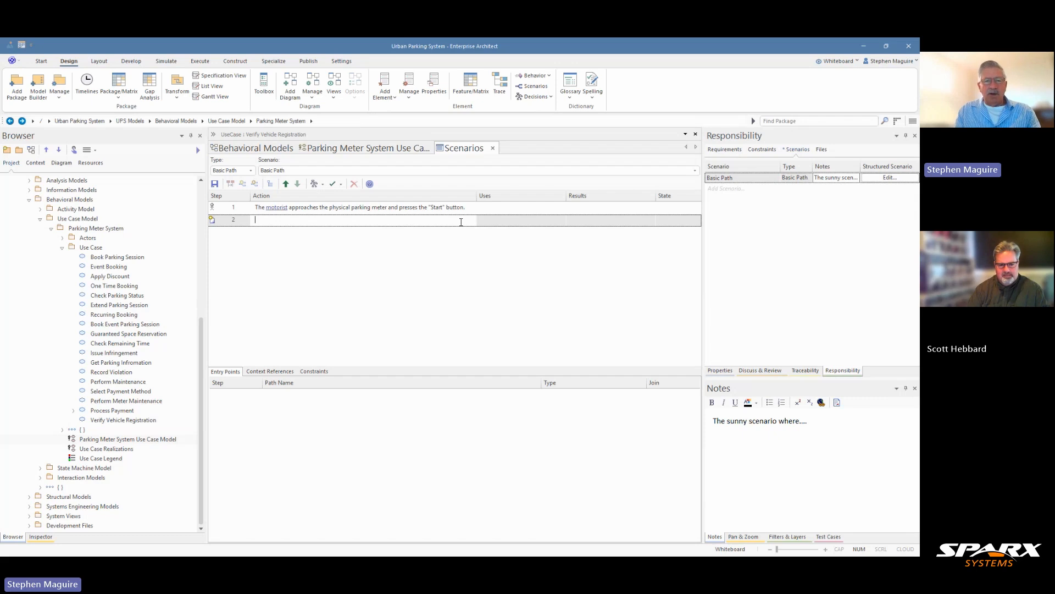
text(The system displays "Welcome. Enter vehicle registration number" on the meter screen)
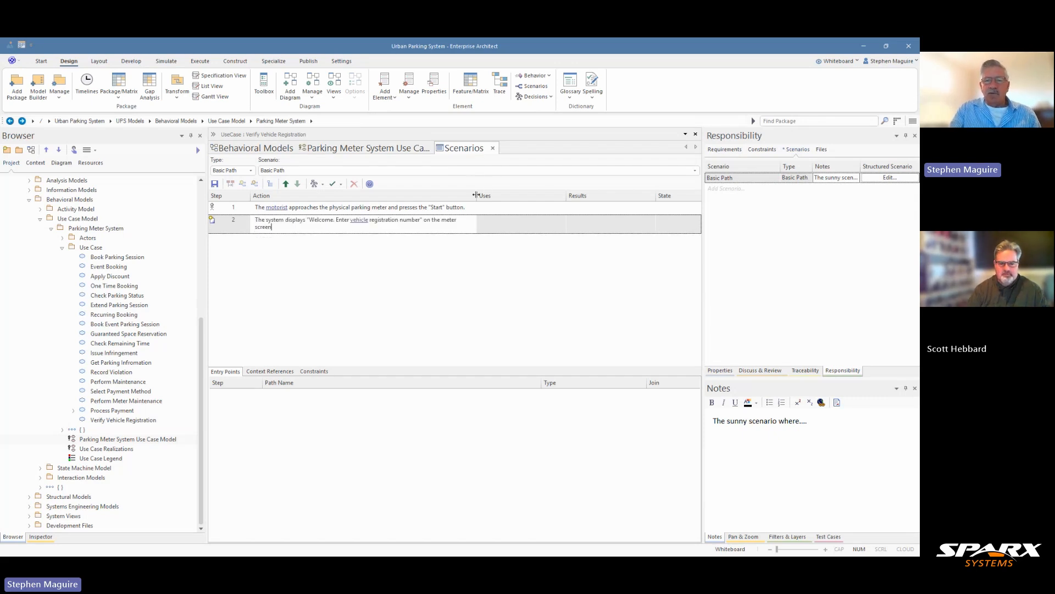
key(Return)
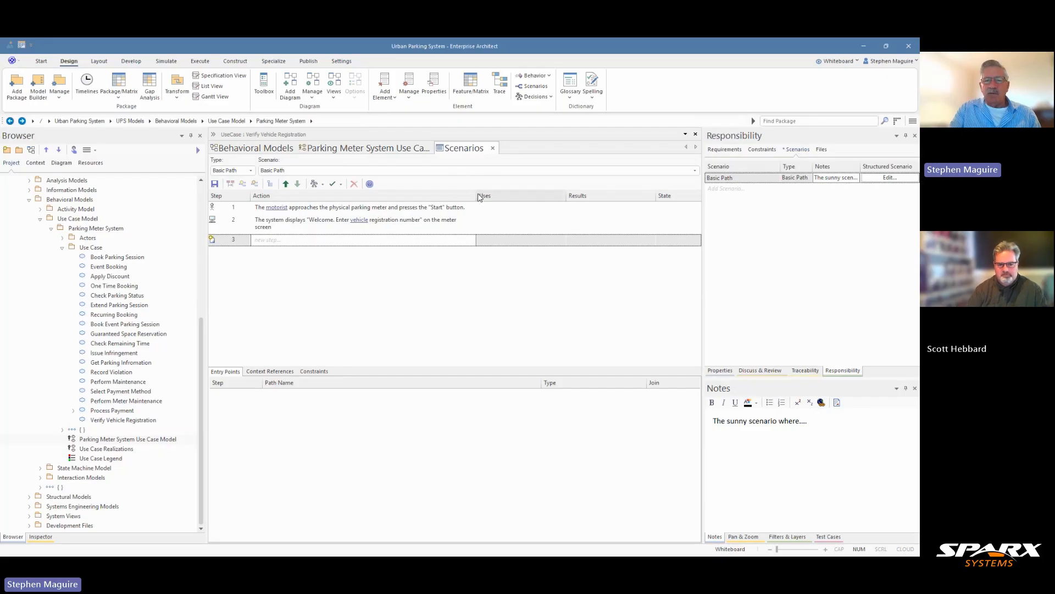
drag(478, 193, 510, 193)
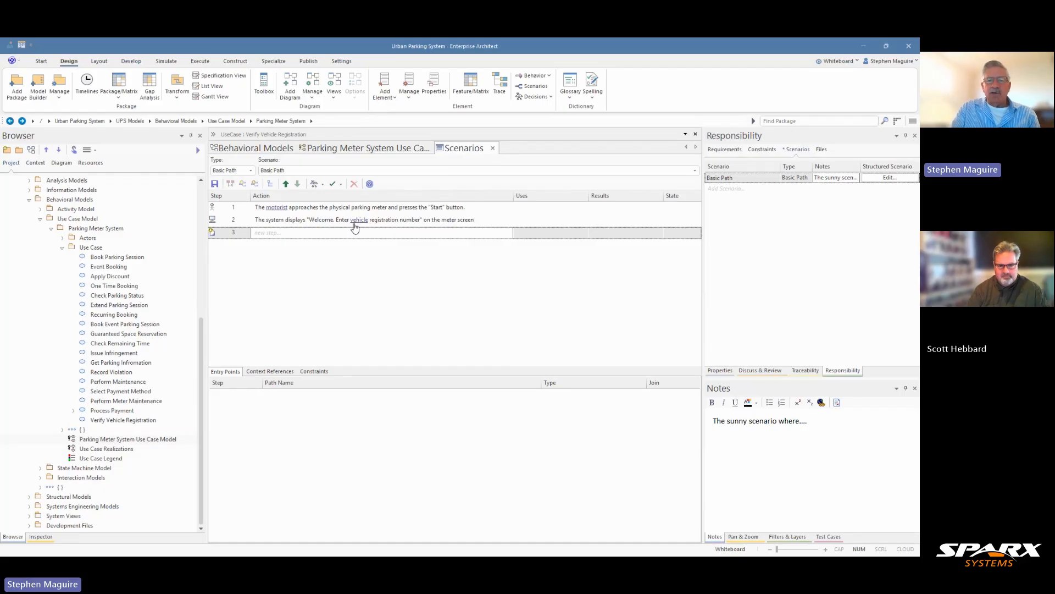
click(478, 220)
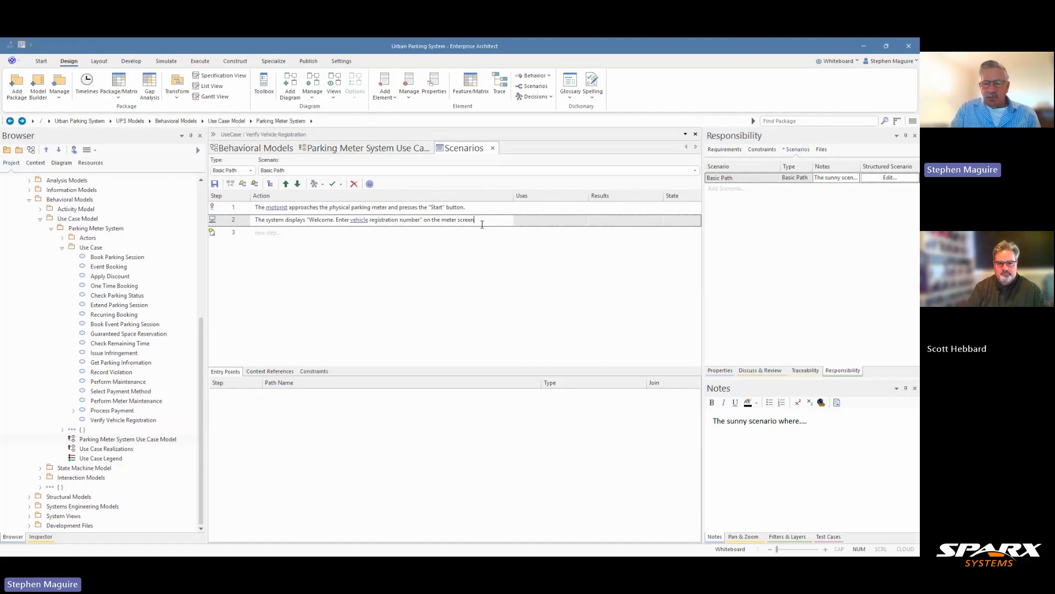
text(.)
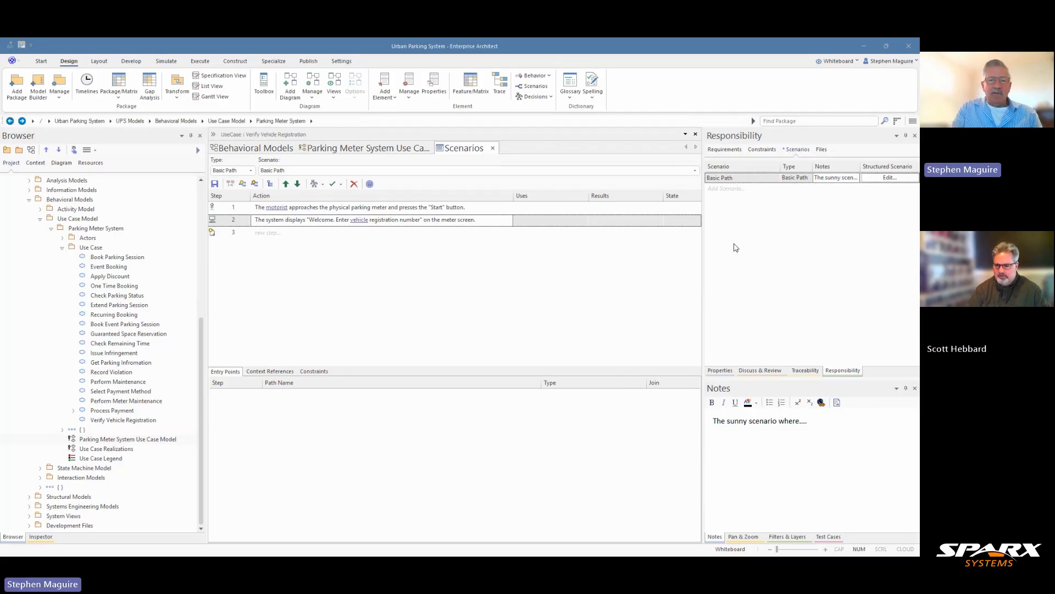
Add step 3 with the action "The motorist enters their vehicle registration number using the keypad."
click(279, 233)
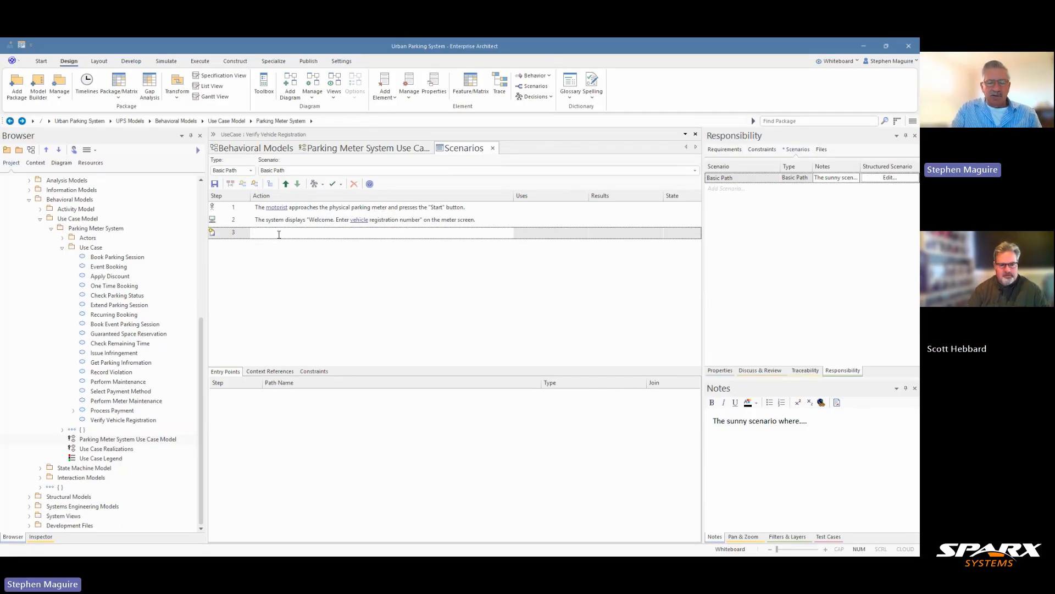
text(The motorist enters their vehicle registration number using the keypad.)
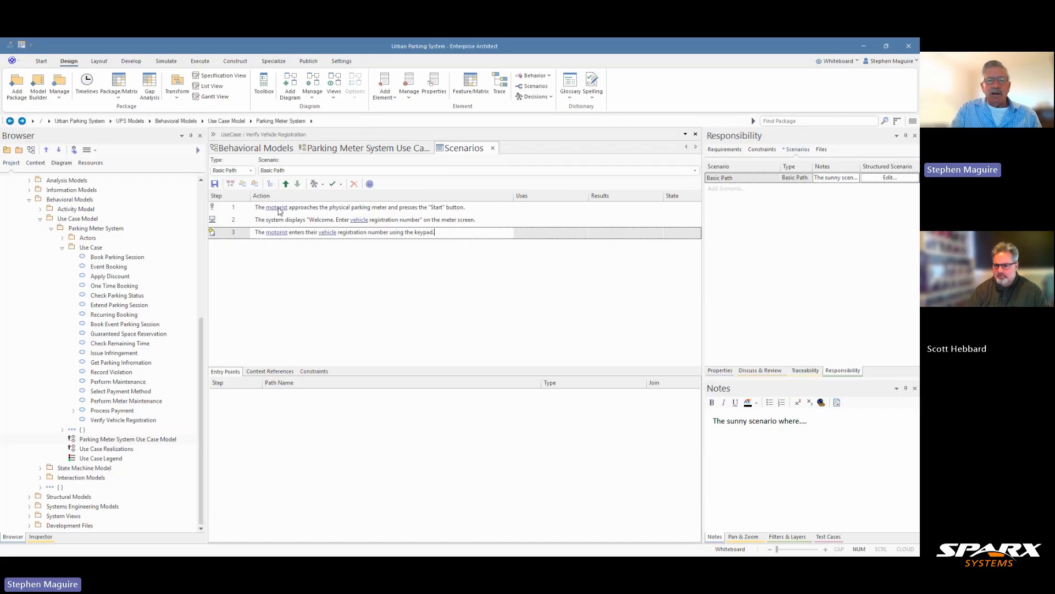
key(Return)
Look up the glossary entries linked from motorist and vehicle in the scenario steps, returning to the scenario each time
click(279, 209)
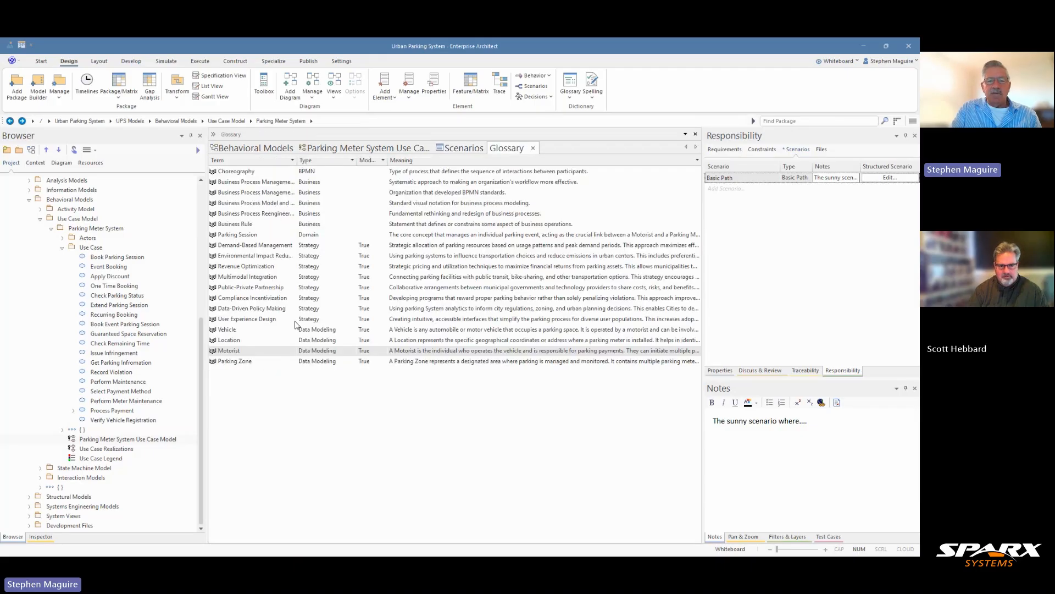
click(465, 154)
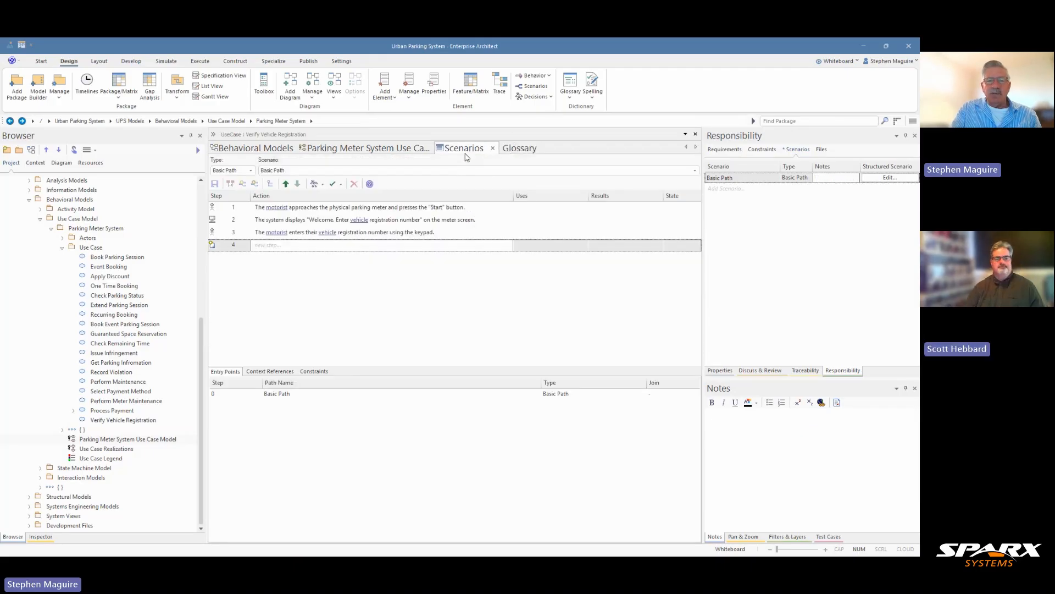
click(361, 220)
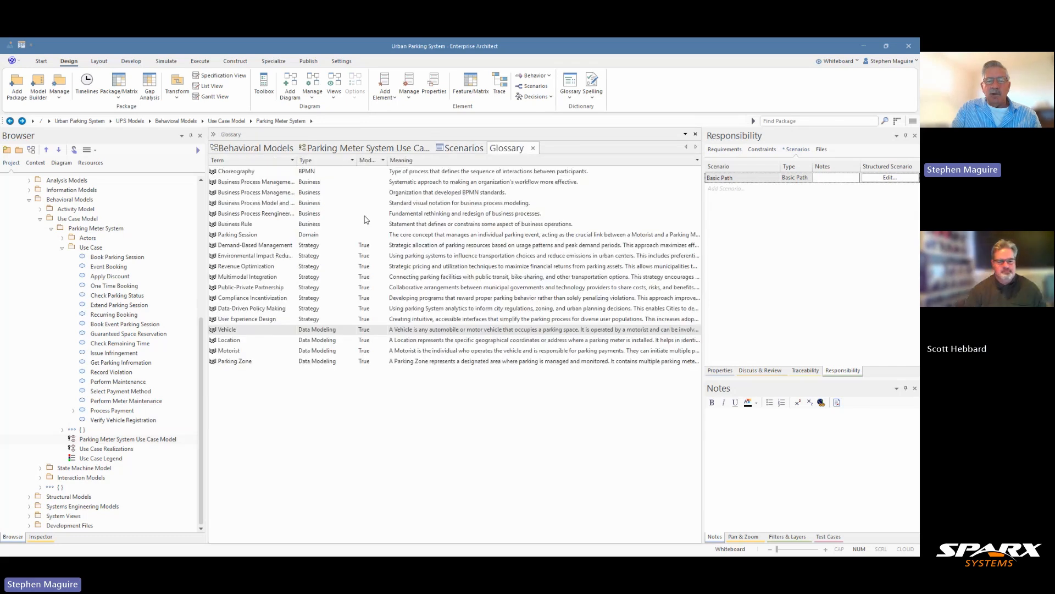
click(462, 148)
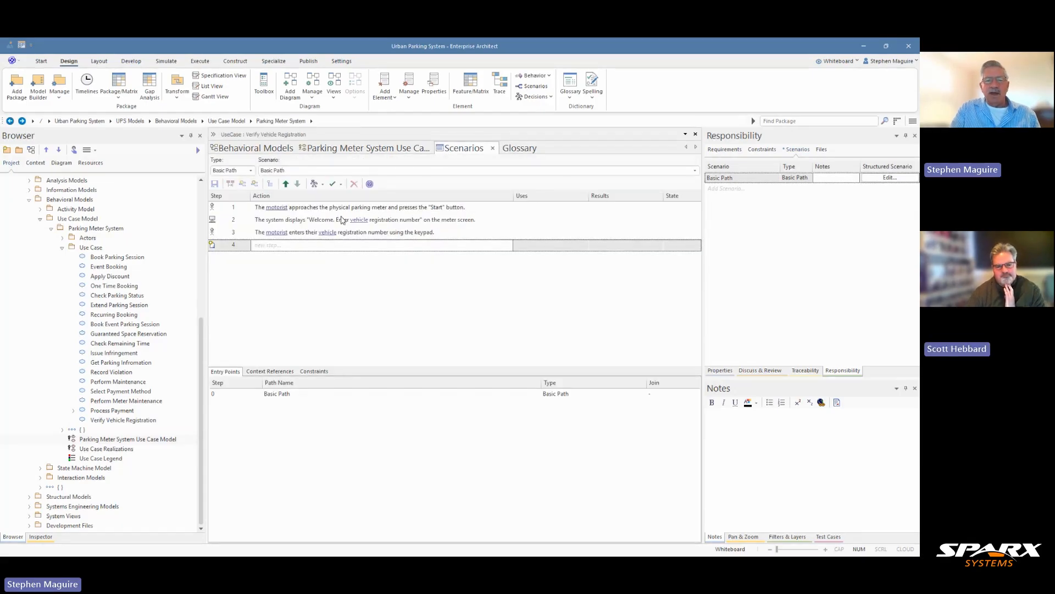
mouse_move(336, 235)
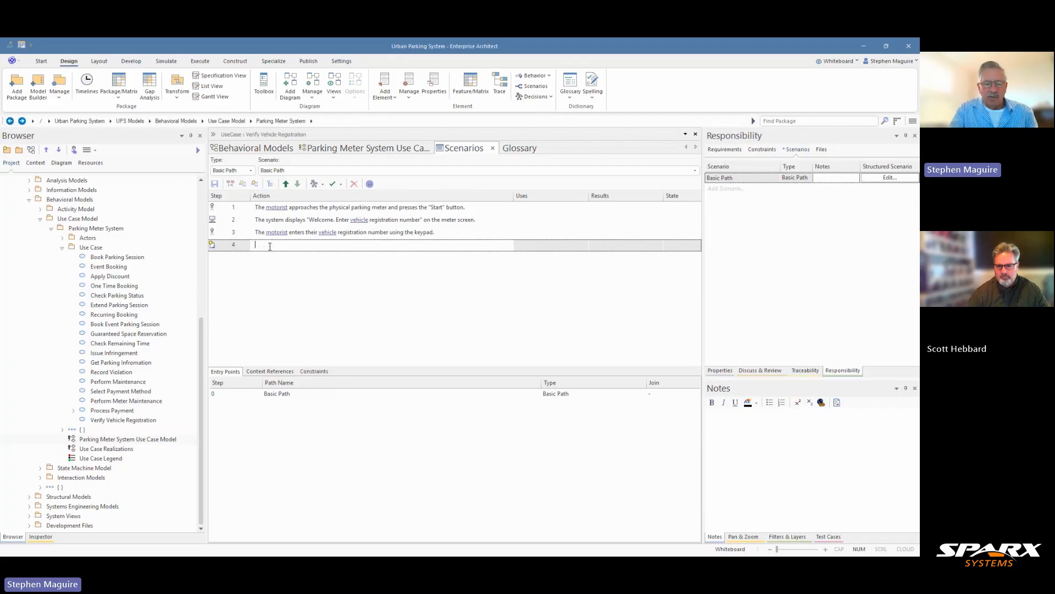
Add steps 4 and 5, 'The system validates the registration format and displays "Select parking duration" with time options.' and 'The motorist presses the required time button.'
text(The system validates the registration format and displays "Select parking duration" with time options.)
key(Return)
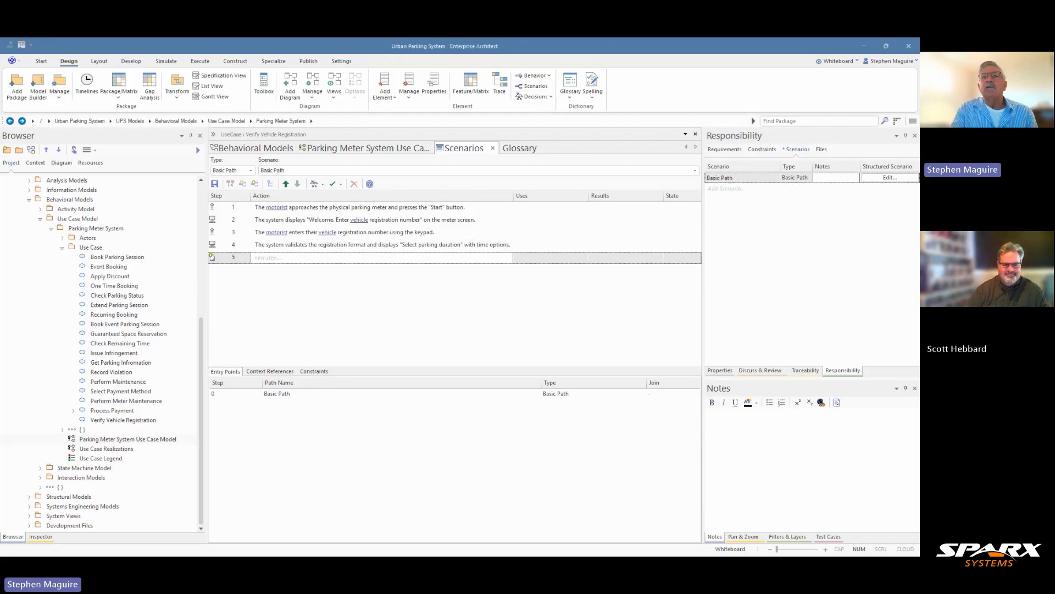
click(318, 258)
text(The motorist presses the required time button.)
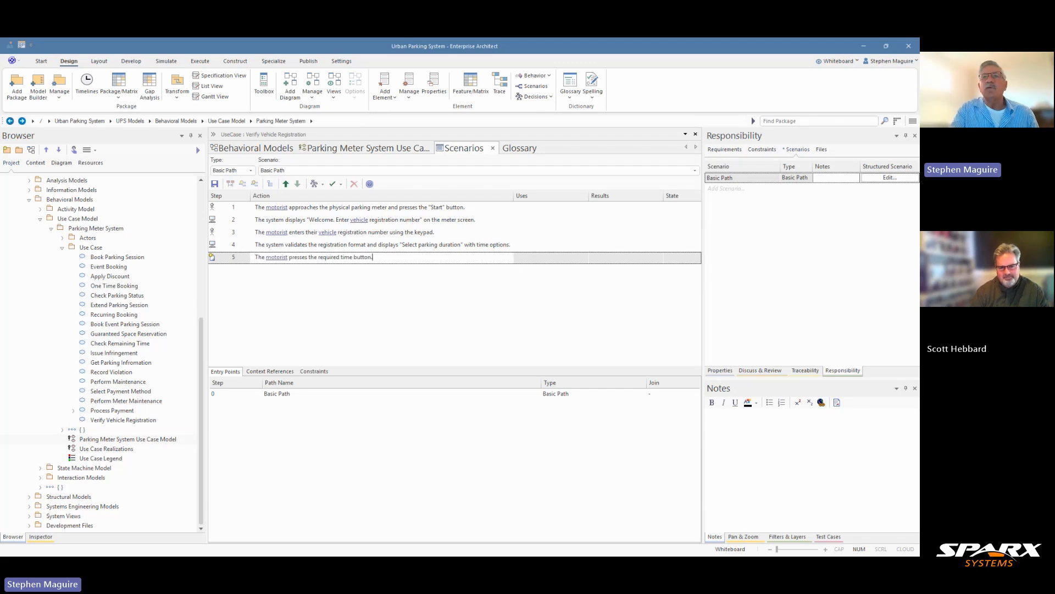
key(Return)
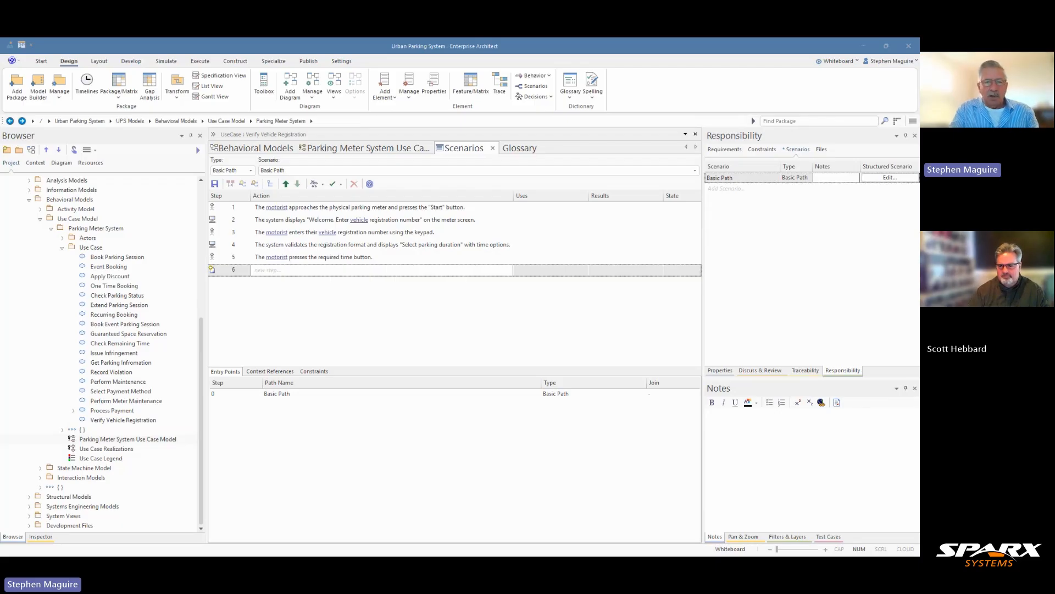
Add step 6 with the action 'The system calculates the cost and displays "Total: $[Cost]. Expires at [Time]. Present Card"'
click(285, 275)
text(The system calculates the cost and displays "Total: $[Cost]. Expires at [Time]. Present Card")
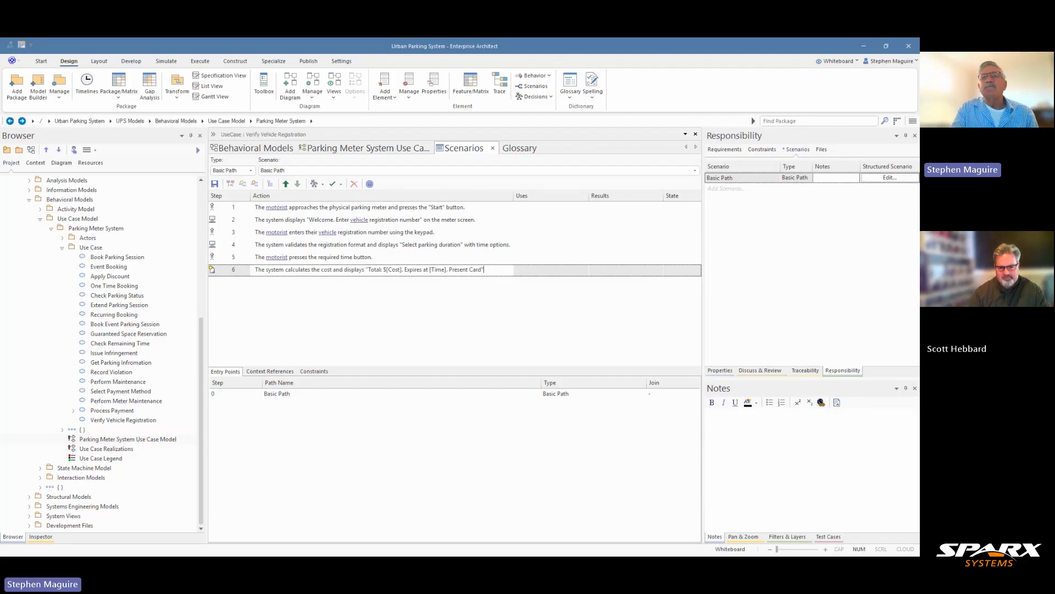
key(Return)
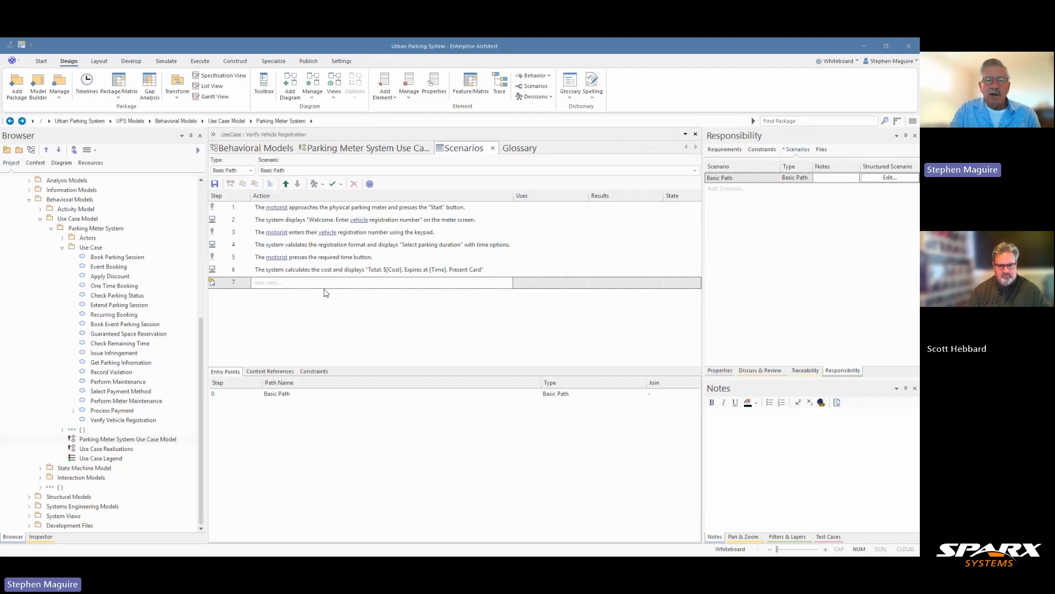
Link step 7 to the Process Payment use case of the Parking Meter System with an include relationship
right_click(288, 283)
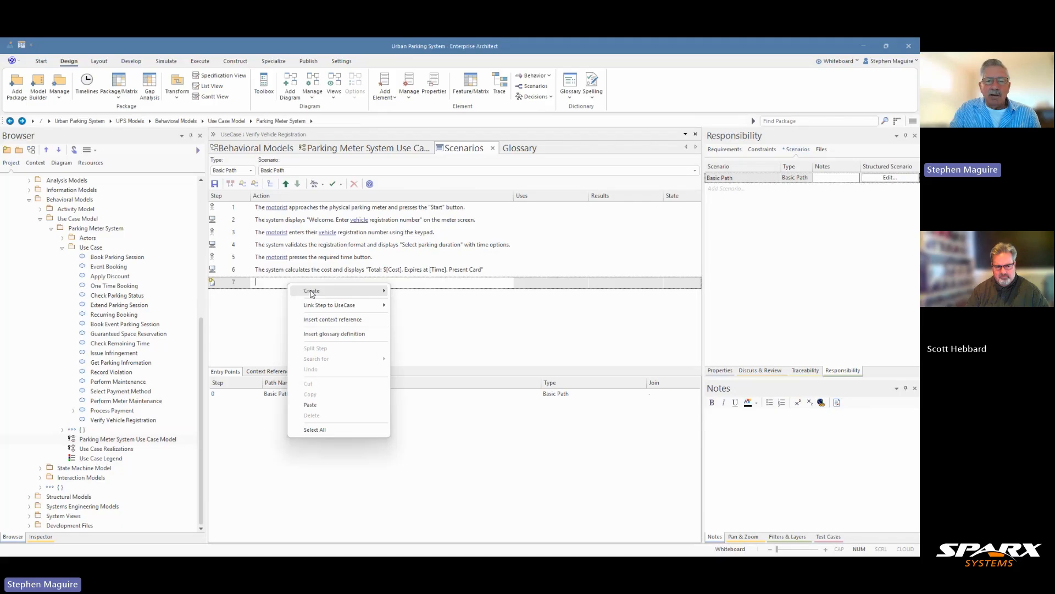
mouse_move(311, 310)
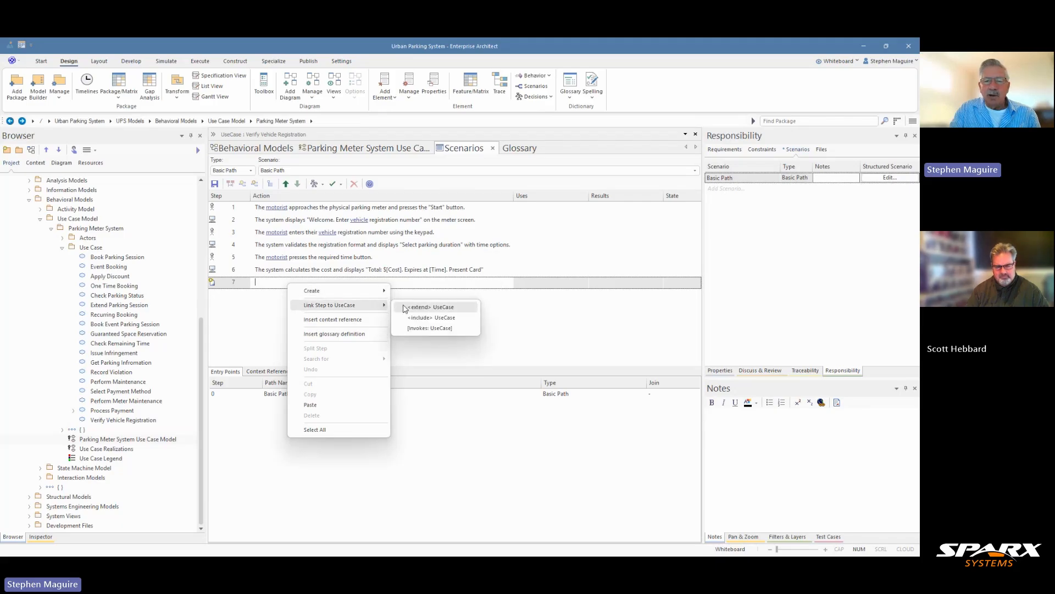
click(432, 318)
scroll(537, 190, down, 2)
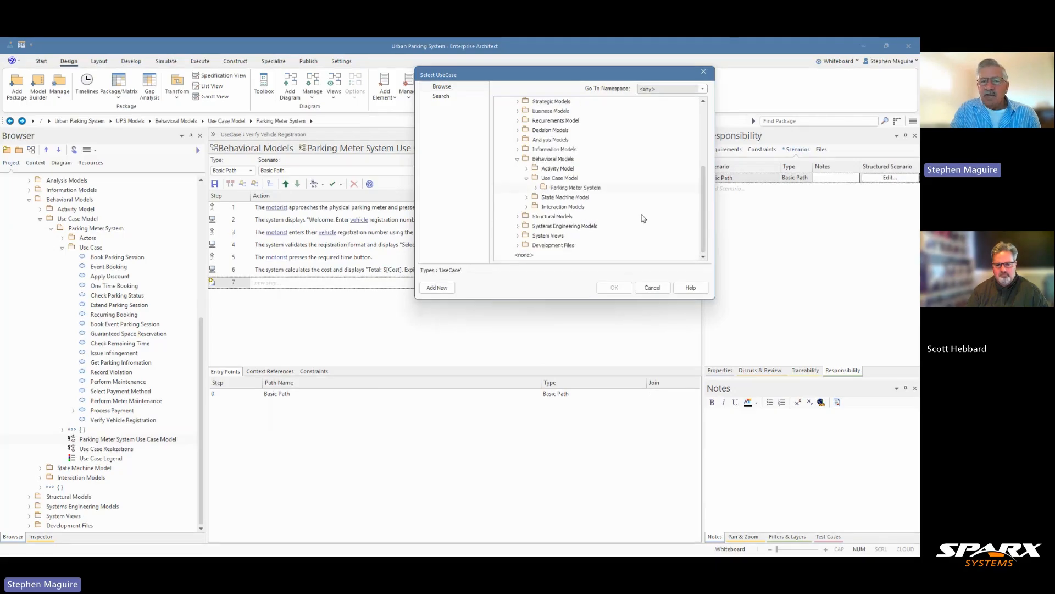
click(538, 188)
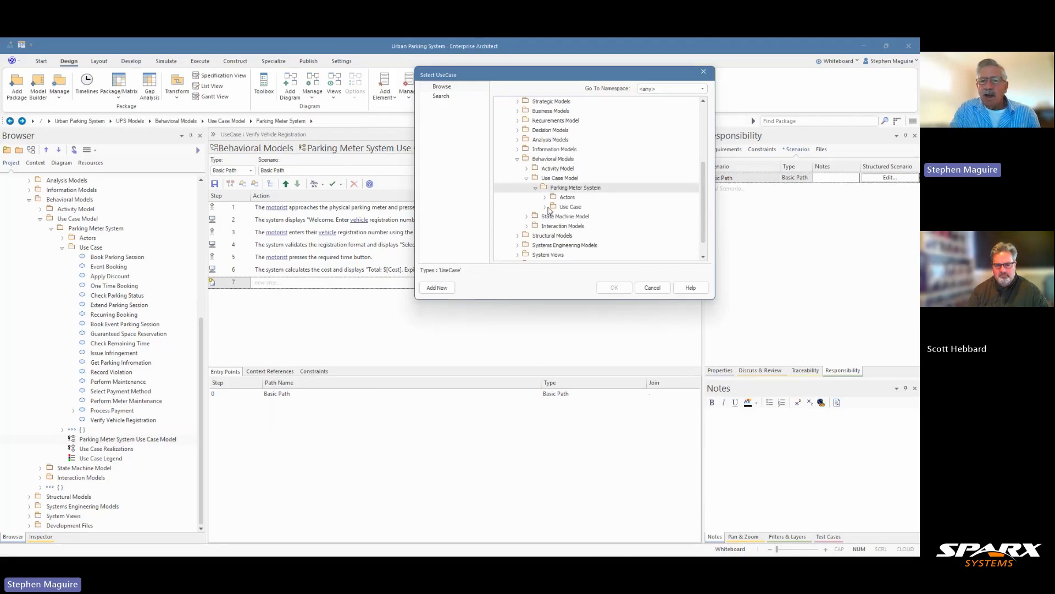
click(549, 206)
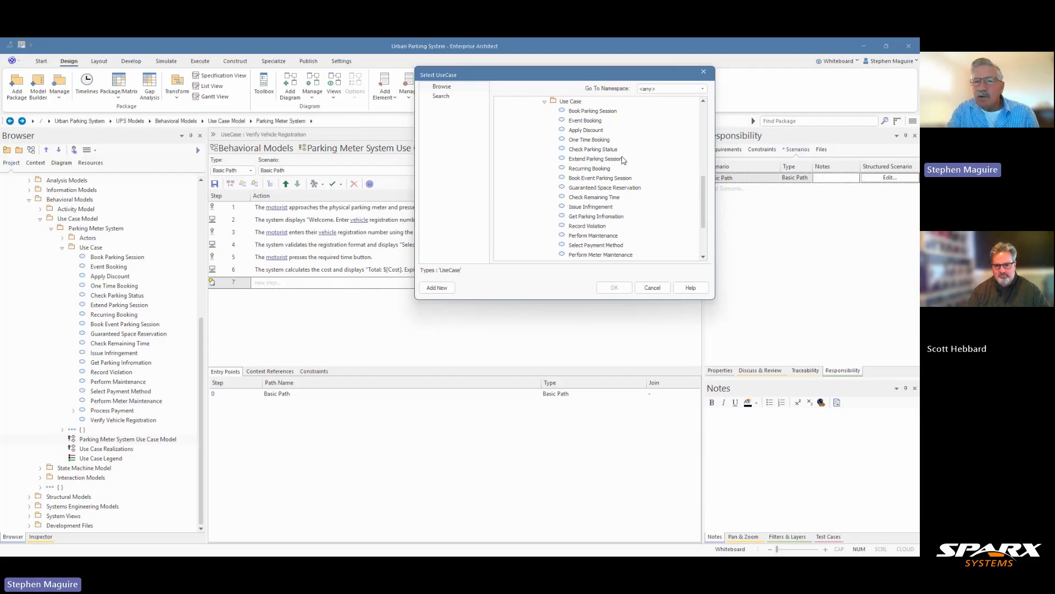
scroll(623, 174, down, 1)
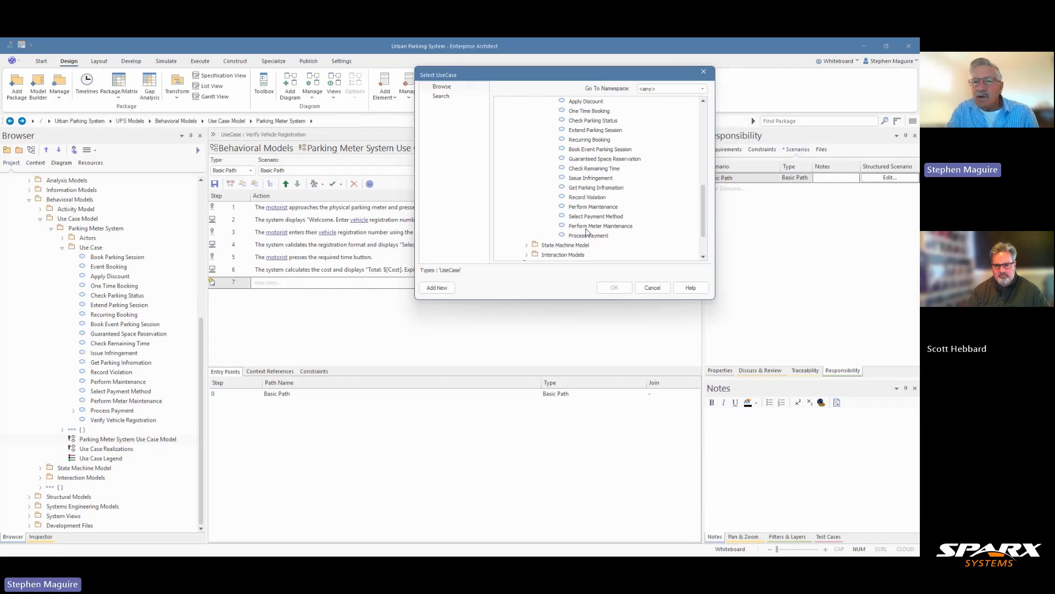
scroll(595, 213, up, 1)
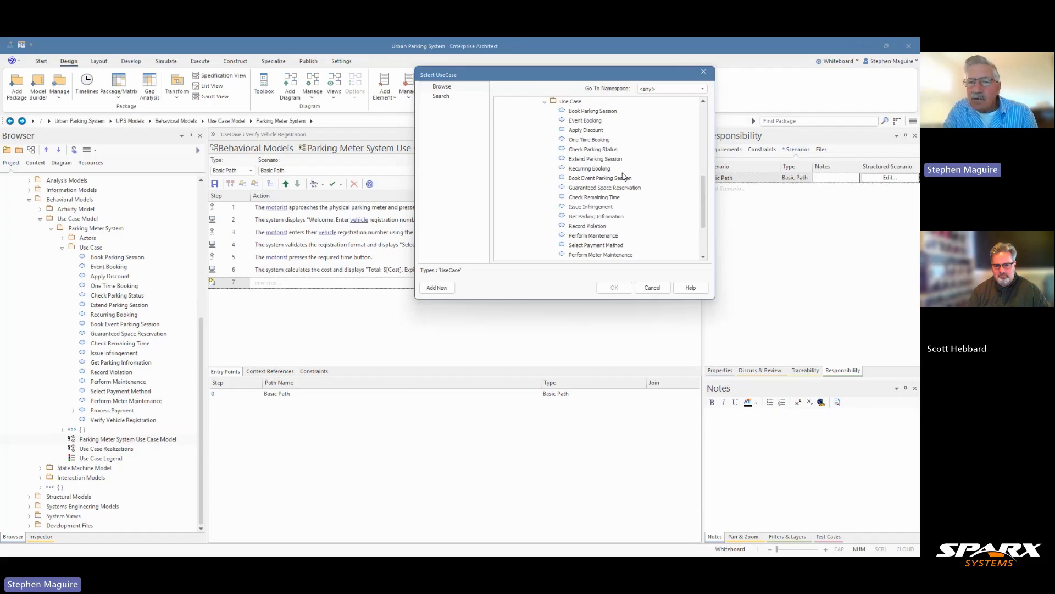
scroll(625, 176, down, 1)
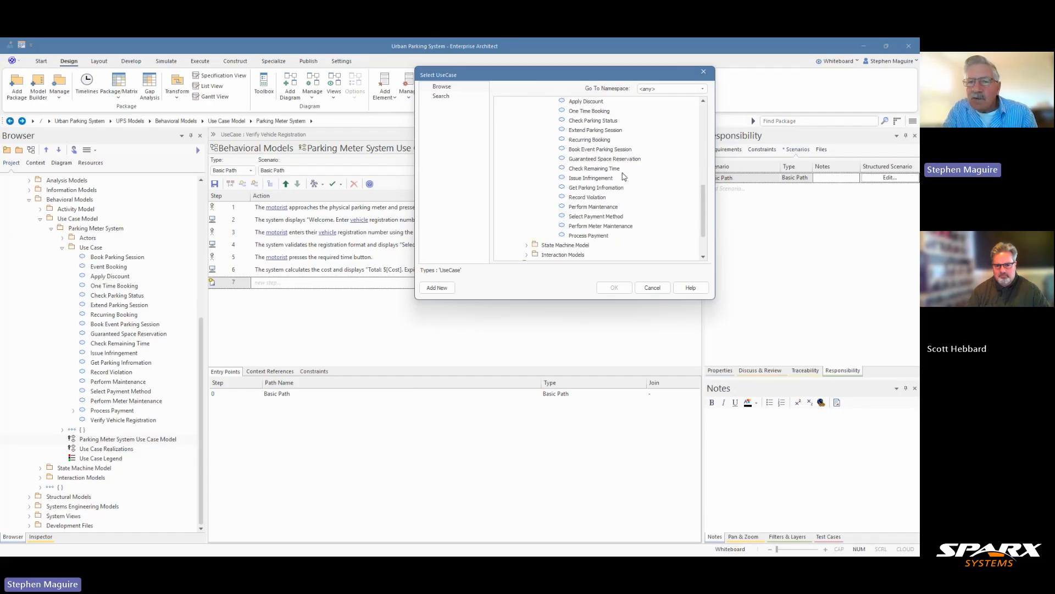
click(594, 236)
click(615, 287)
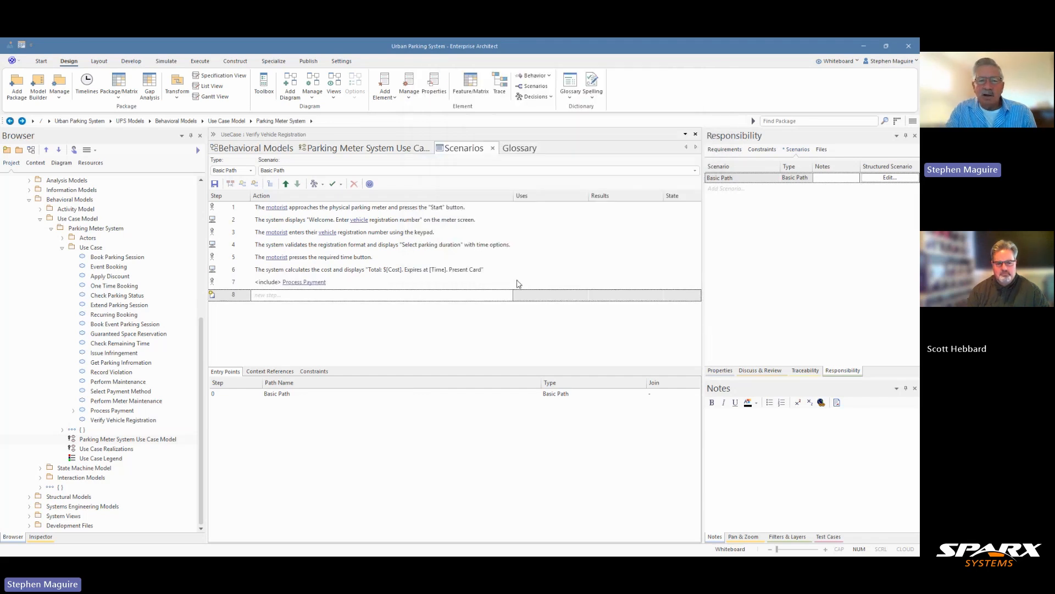
mouse_move(311, 284)
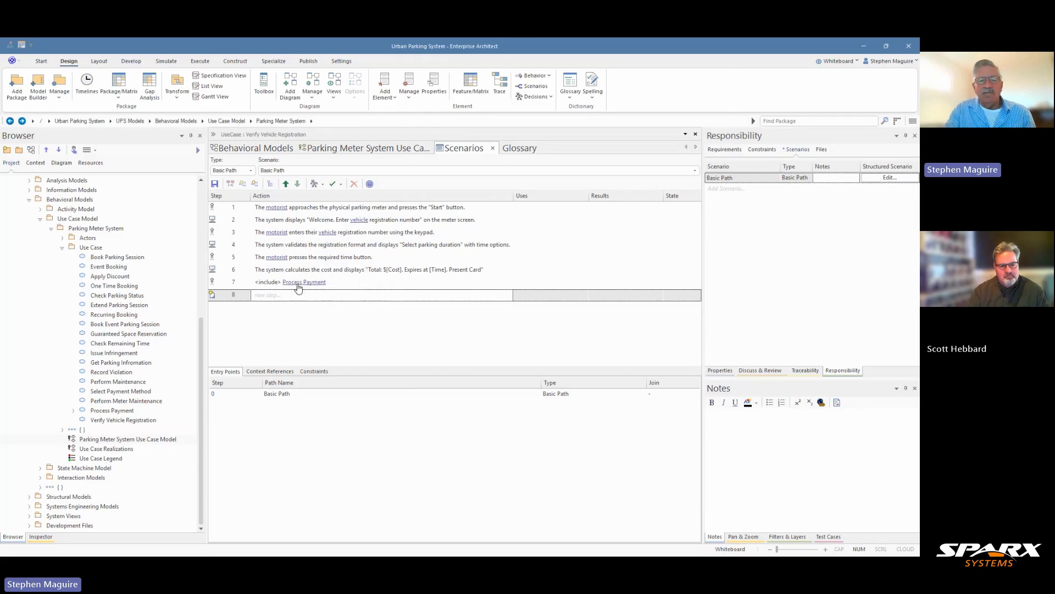
Add step 8, "The system displays the occupied sign and displays the time remaining.", and step 9, "The motorist walks away from the parking meter."
click(274, 295)
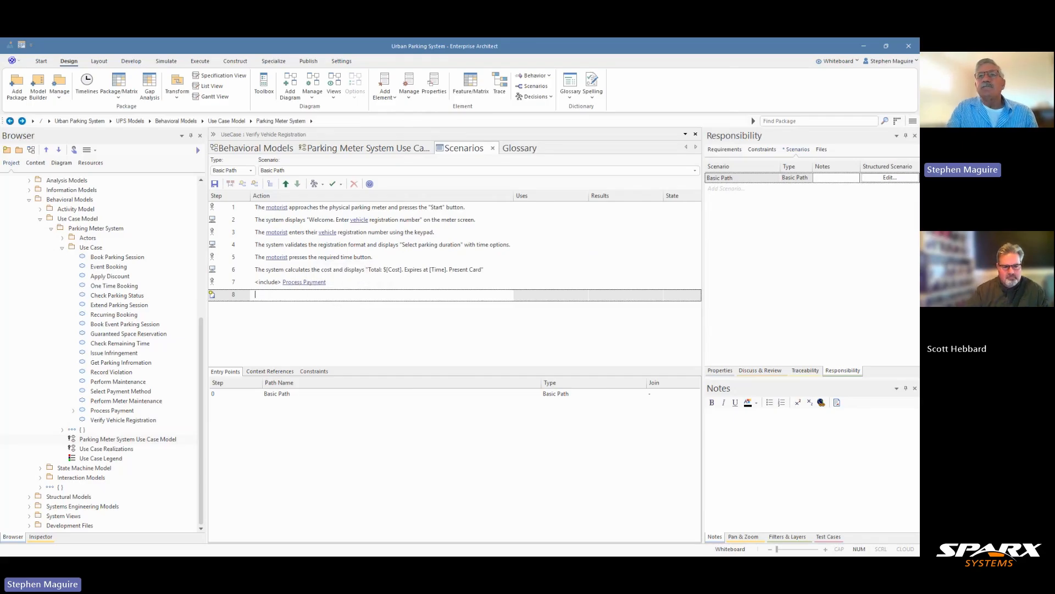
key(alt+Tab)
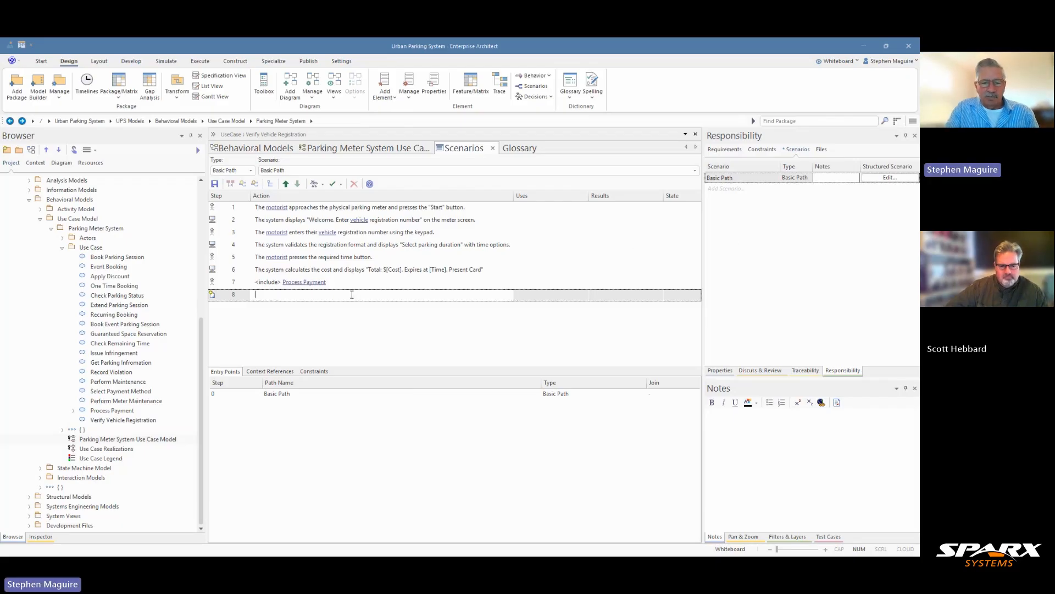
text(The system displays the occupied sign and displays the time remaining.)
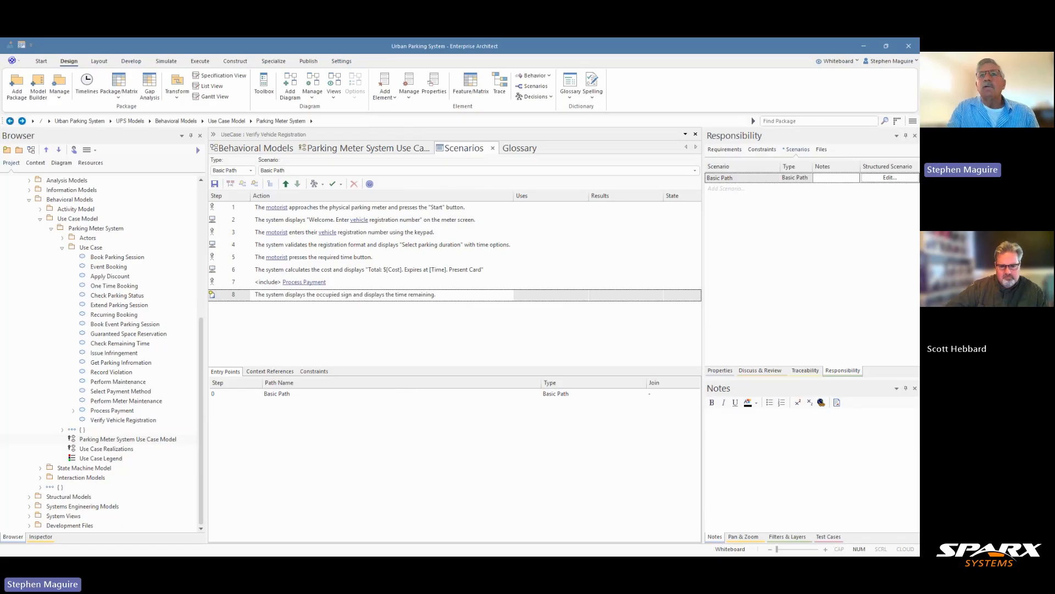
key(Return)
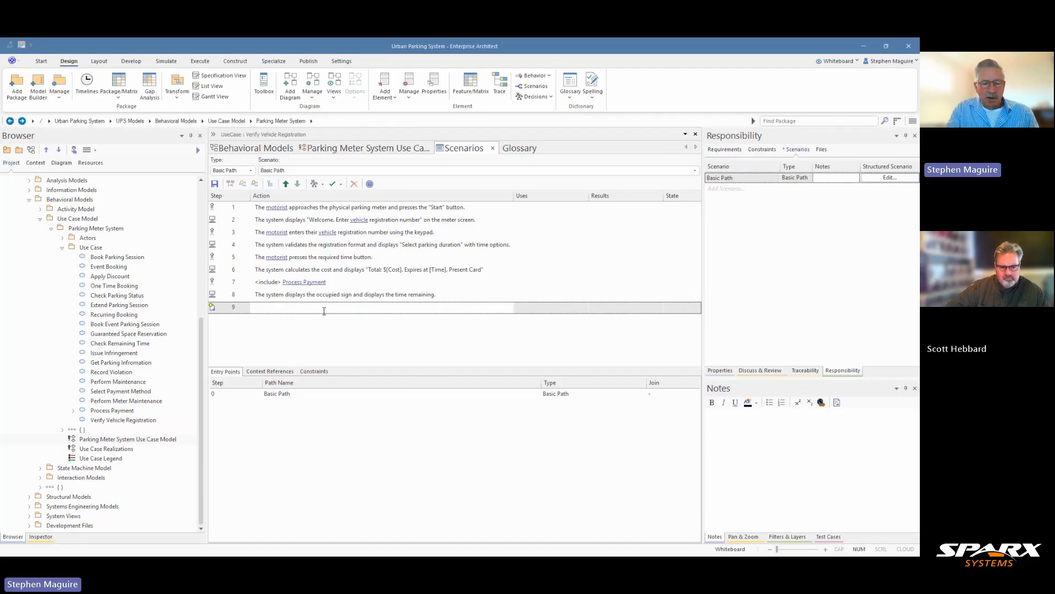
text(The motorist walks away from the parking meter.)
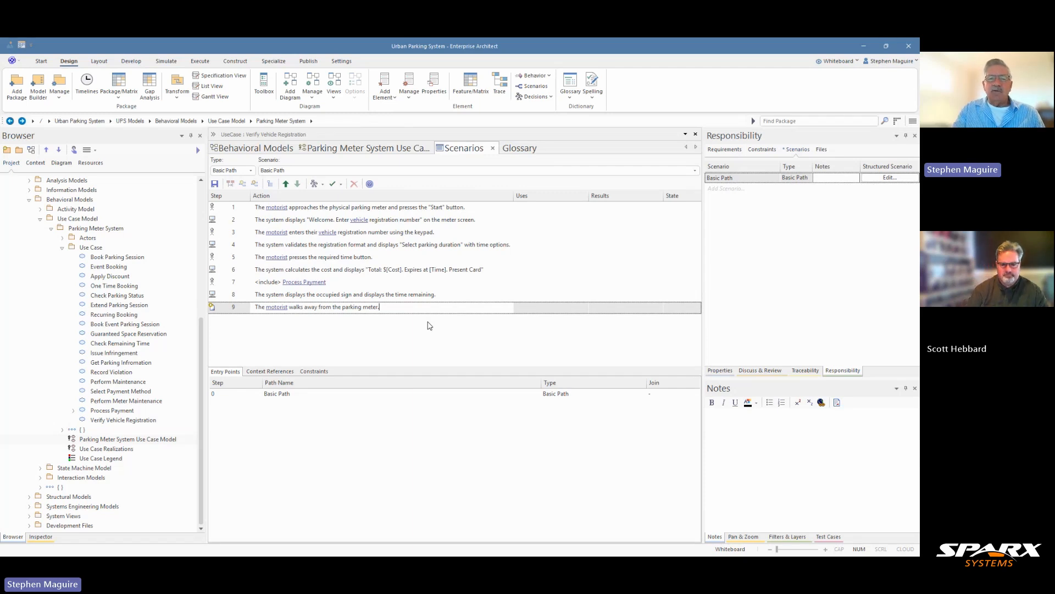
key(Return)
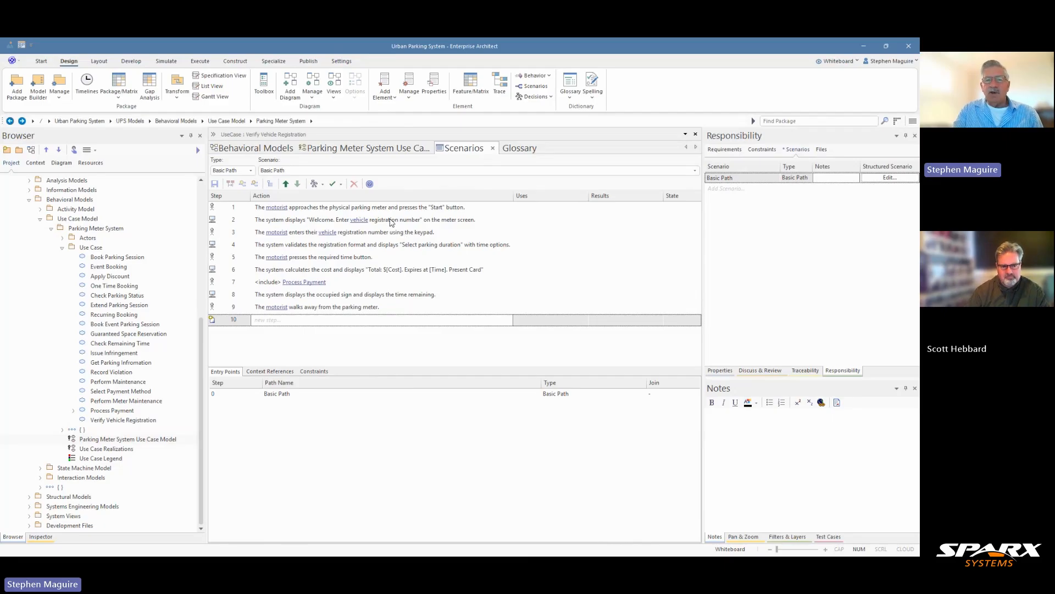
Examine the motorist's use cases and the include relationships to Process Payment in the Parking Meter use case diagram, and return to the scenario steps
click(396, 151)
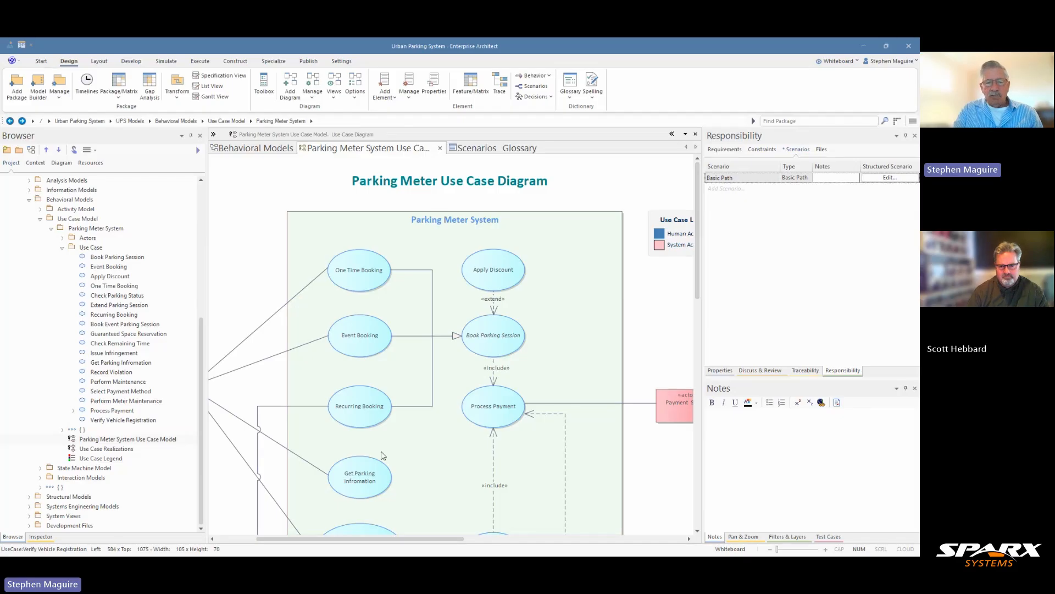
drag(387, 542, 290, 433)
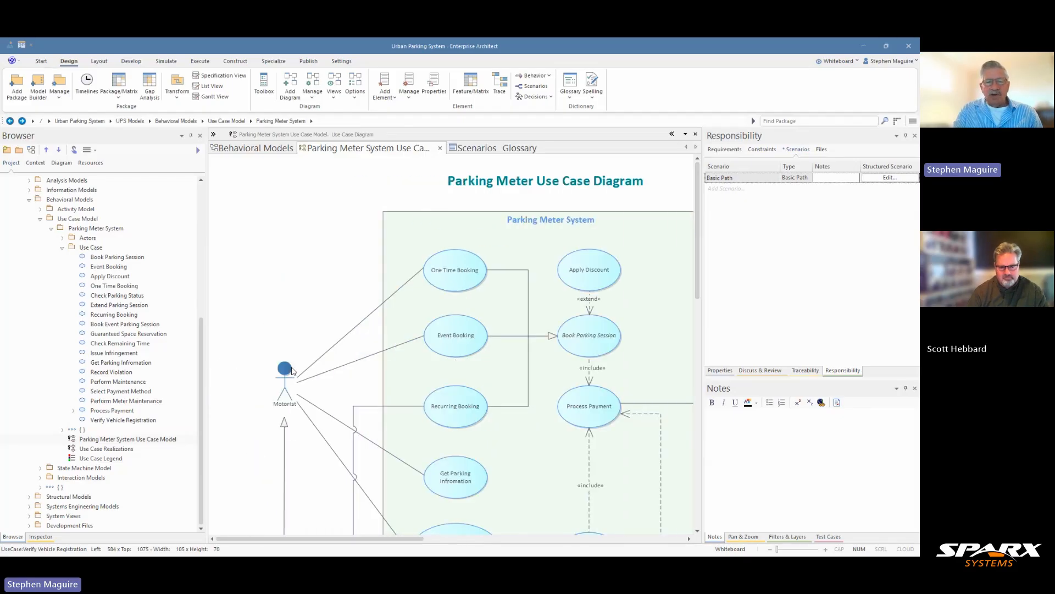
scroll(293, 371, down, 3)
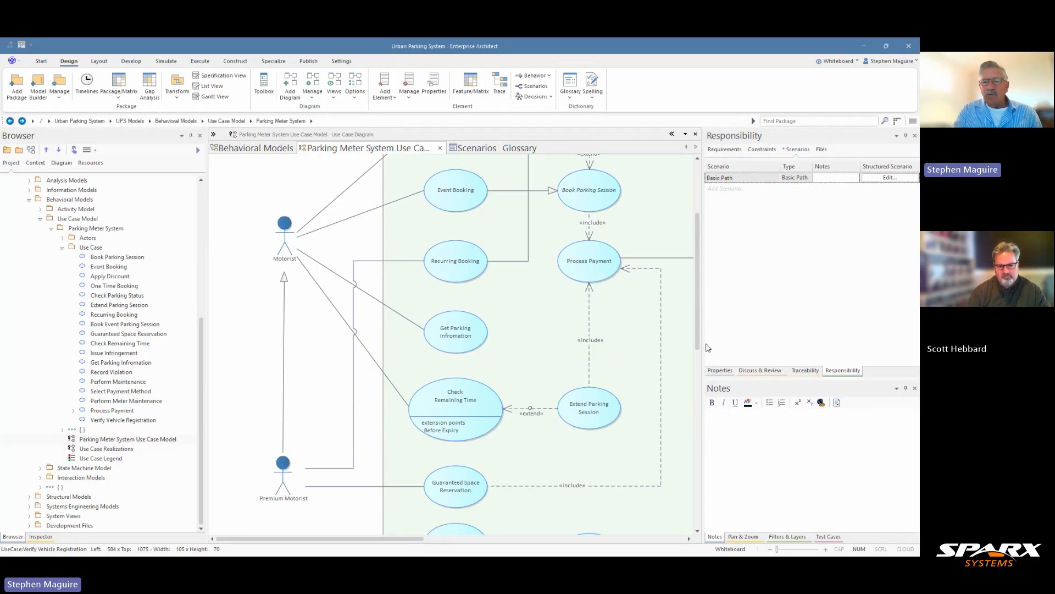
drag(699, 338, 698, 287)
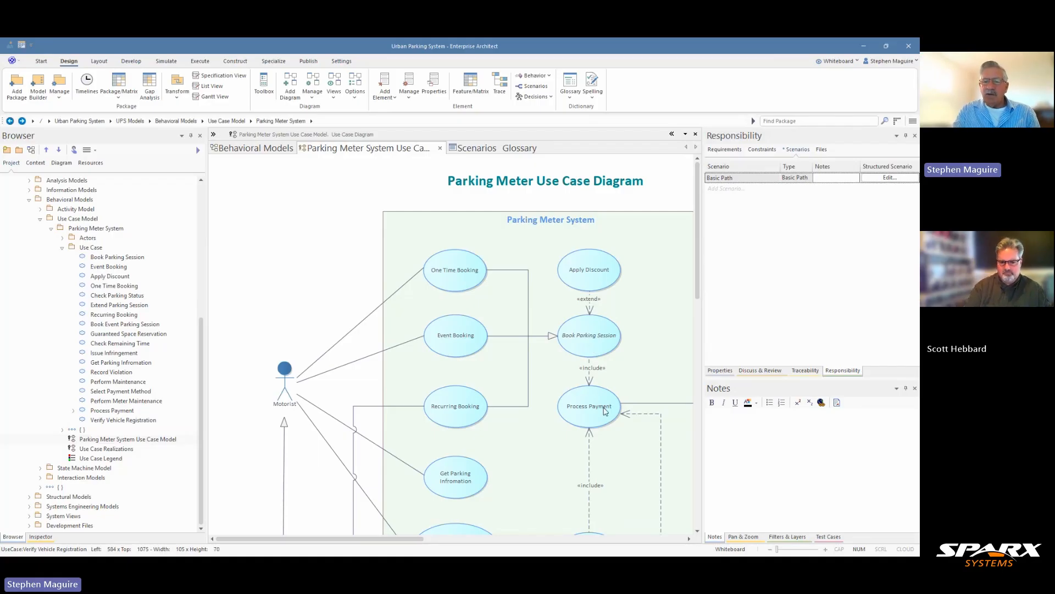
mouse_move(698, 286)
mouse_down()
mouse_move(702, 326)
mouse_move(691, 276)
mouse_up()
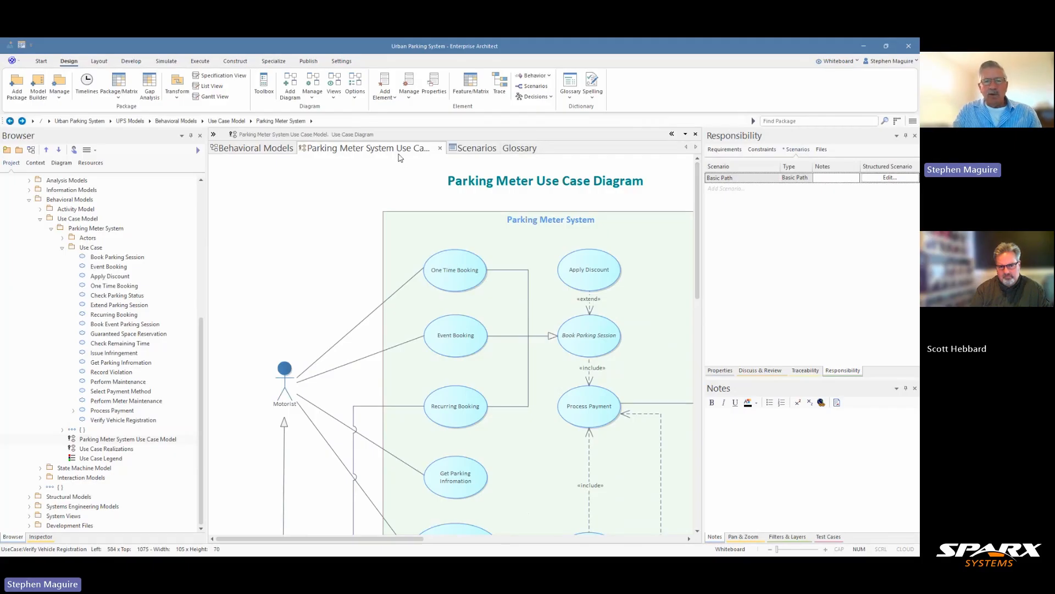
click(470, 150)
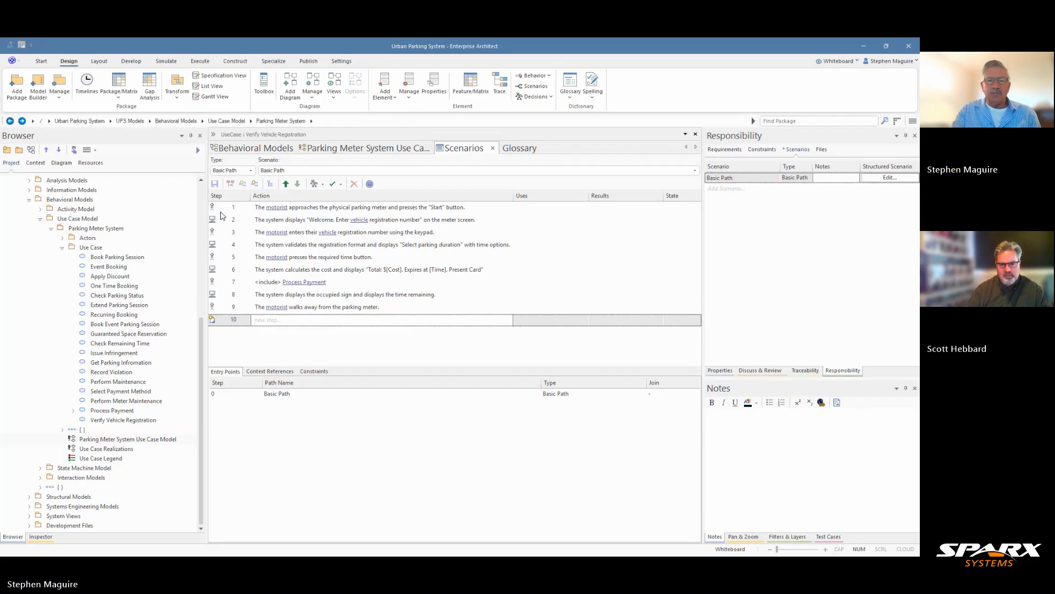
Review the full Parking Meter use case diagram in a widened view, from the motorist bookings down to Verify Vehicle Registration and Perform Maintenance
click(343, 151)
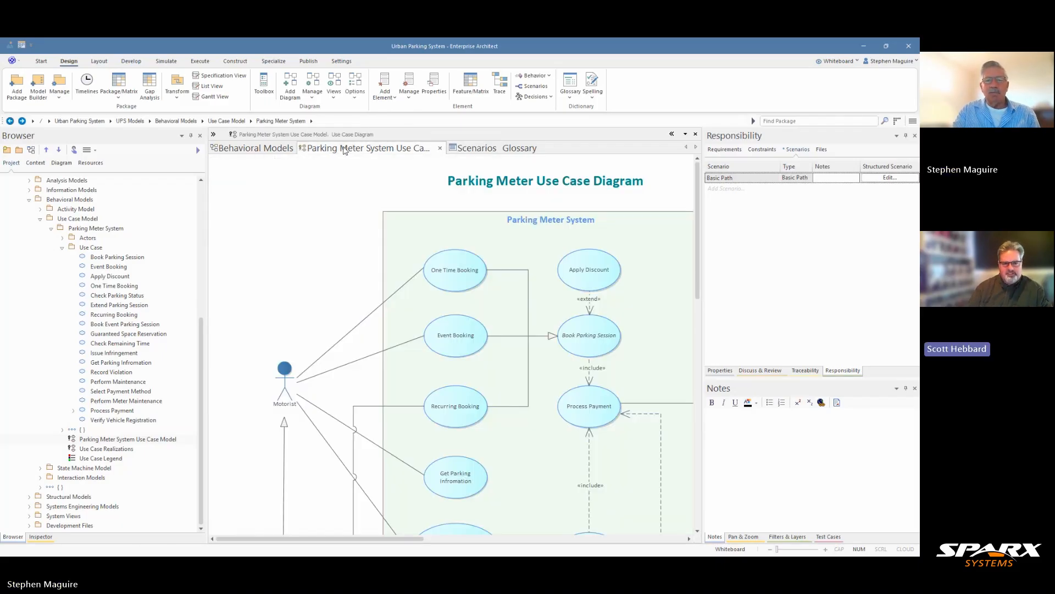
drag(705, 250, 724, 244)
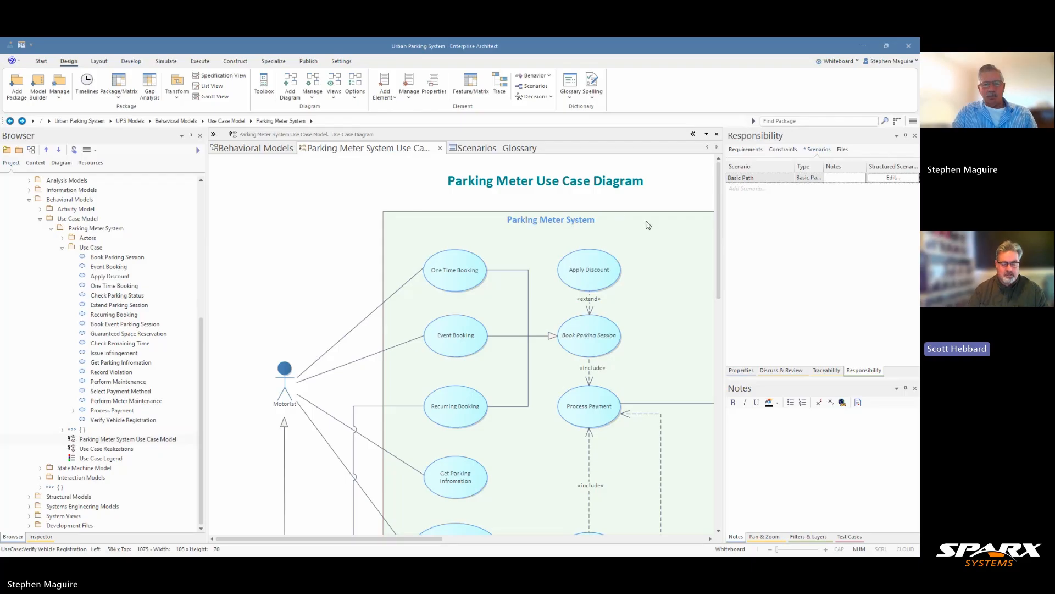
scroll(614, 236, down, 1)
scroll(622, 236, down, 1)
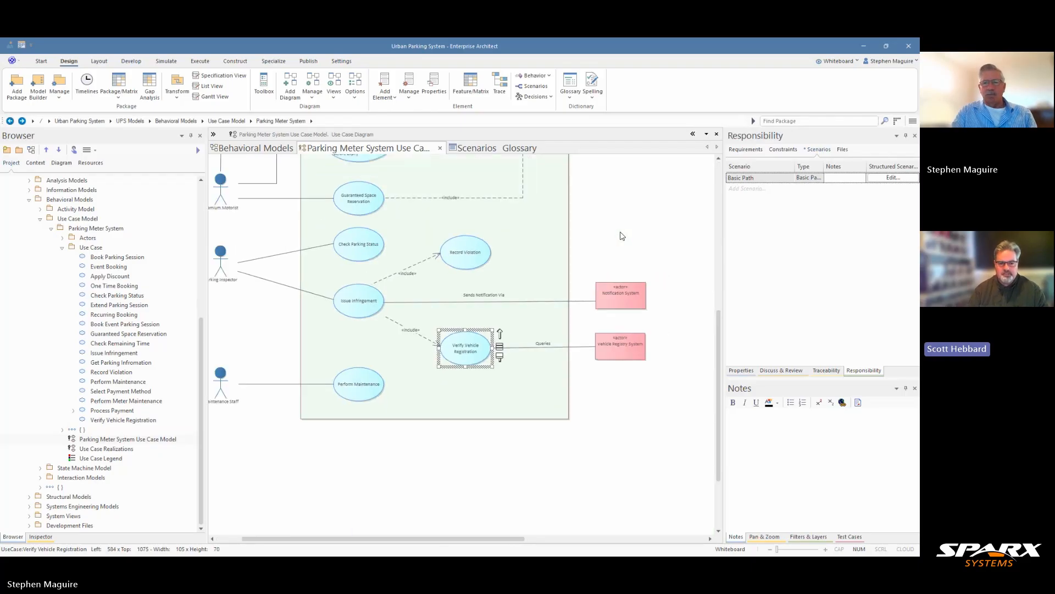
scroll(713, 300, down, 2)
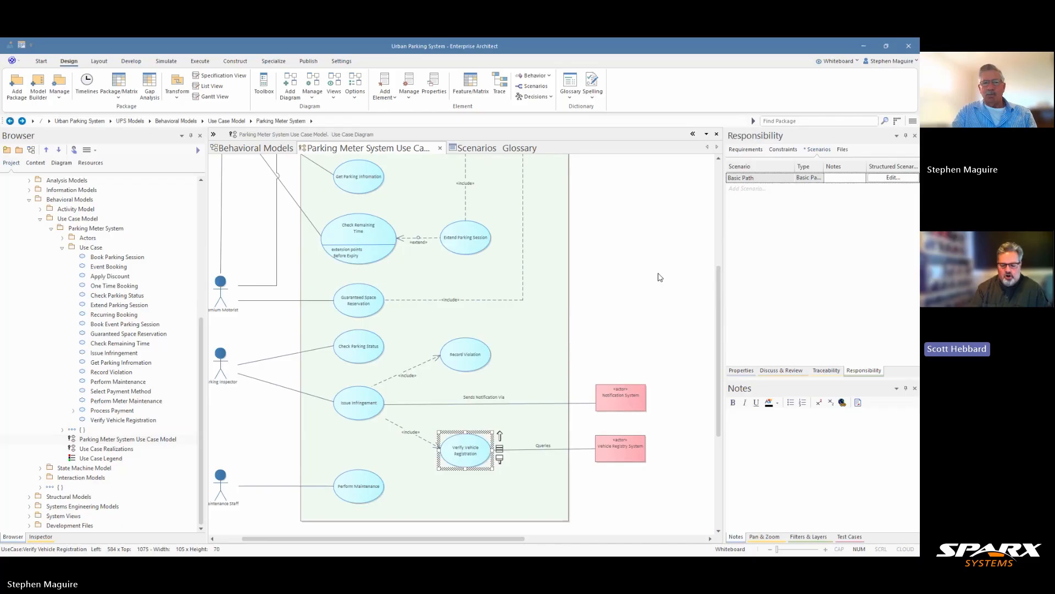
drag(719, 348, 708, 233)
scroll(709, 223, up, 2)
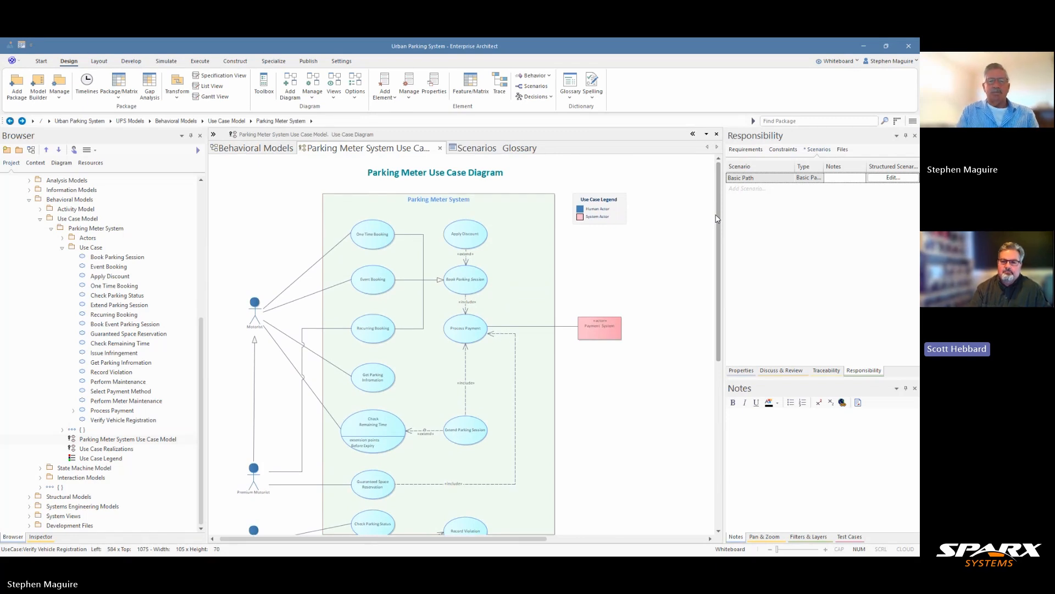
scroll(717, 218, down, 10)
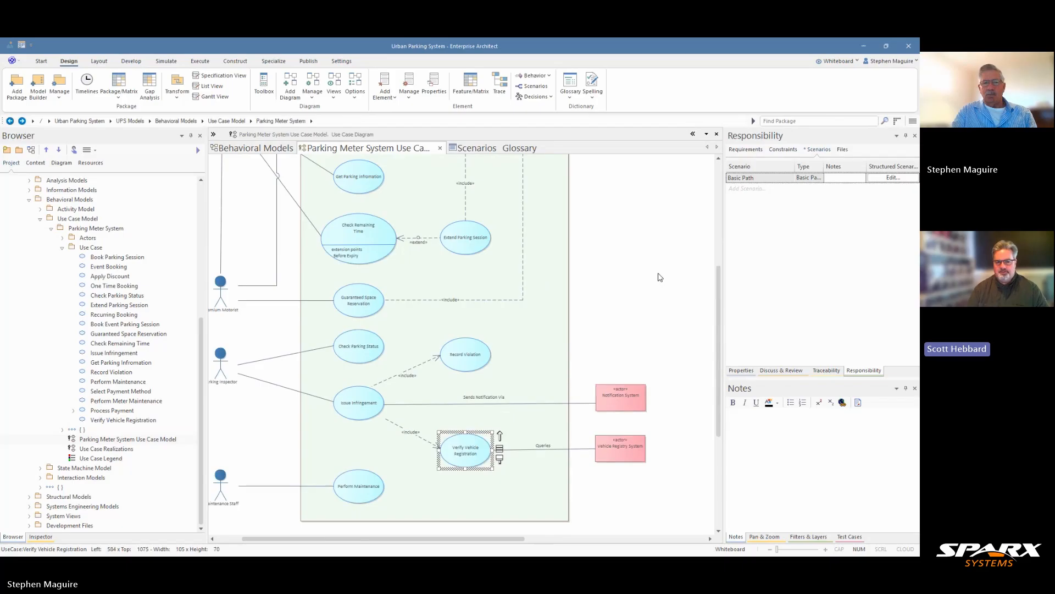
scroll(708, 237, up, 8)
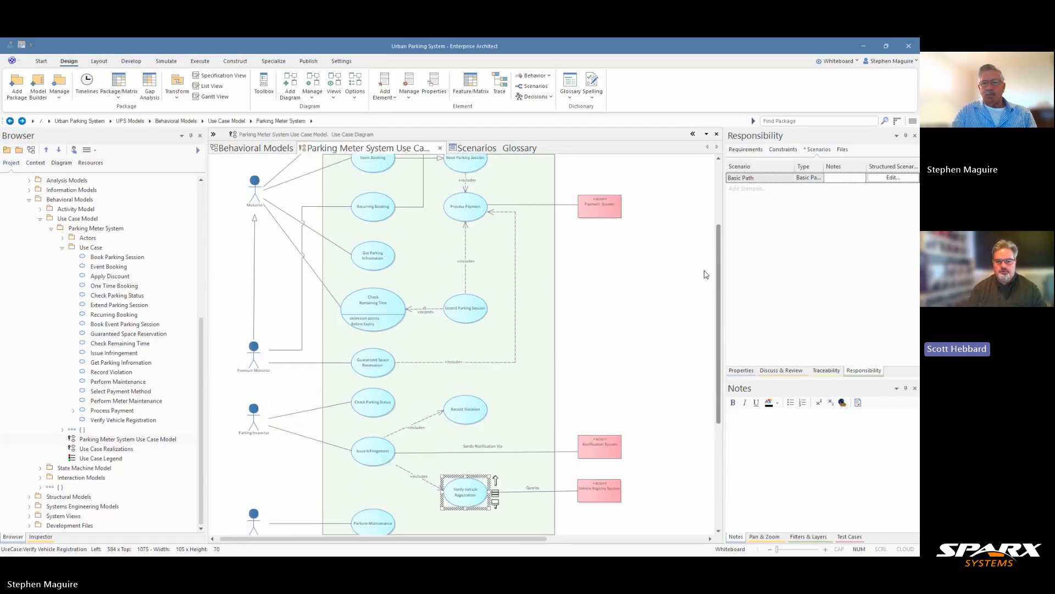
scroll(708, 238, up, 3)
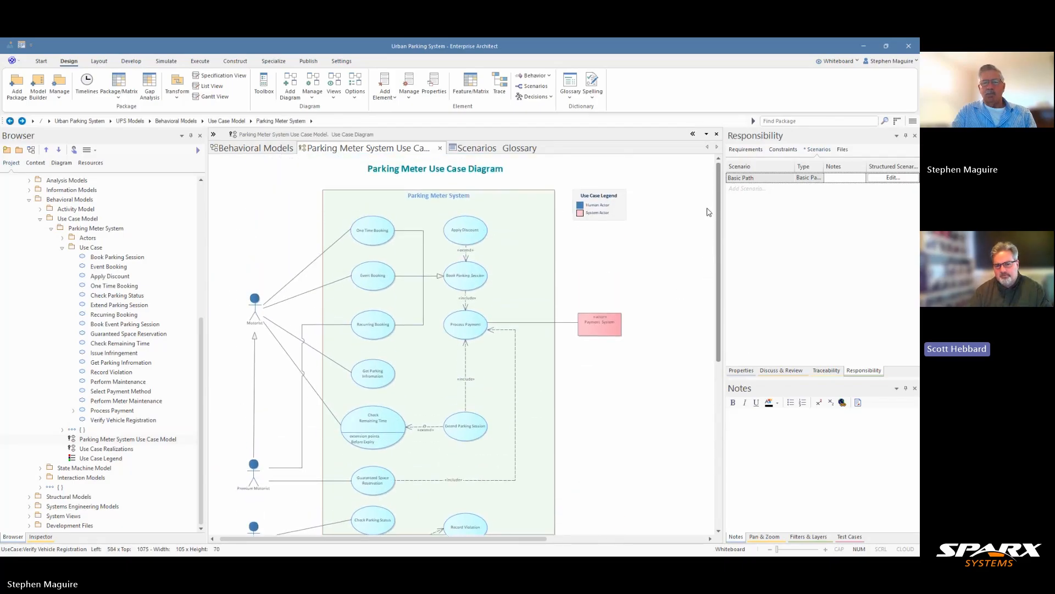